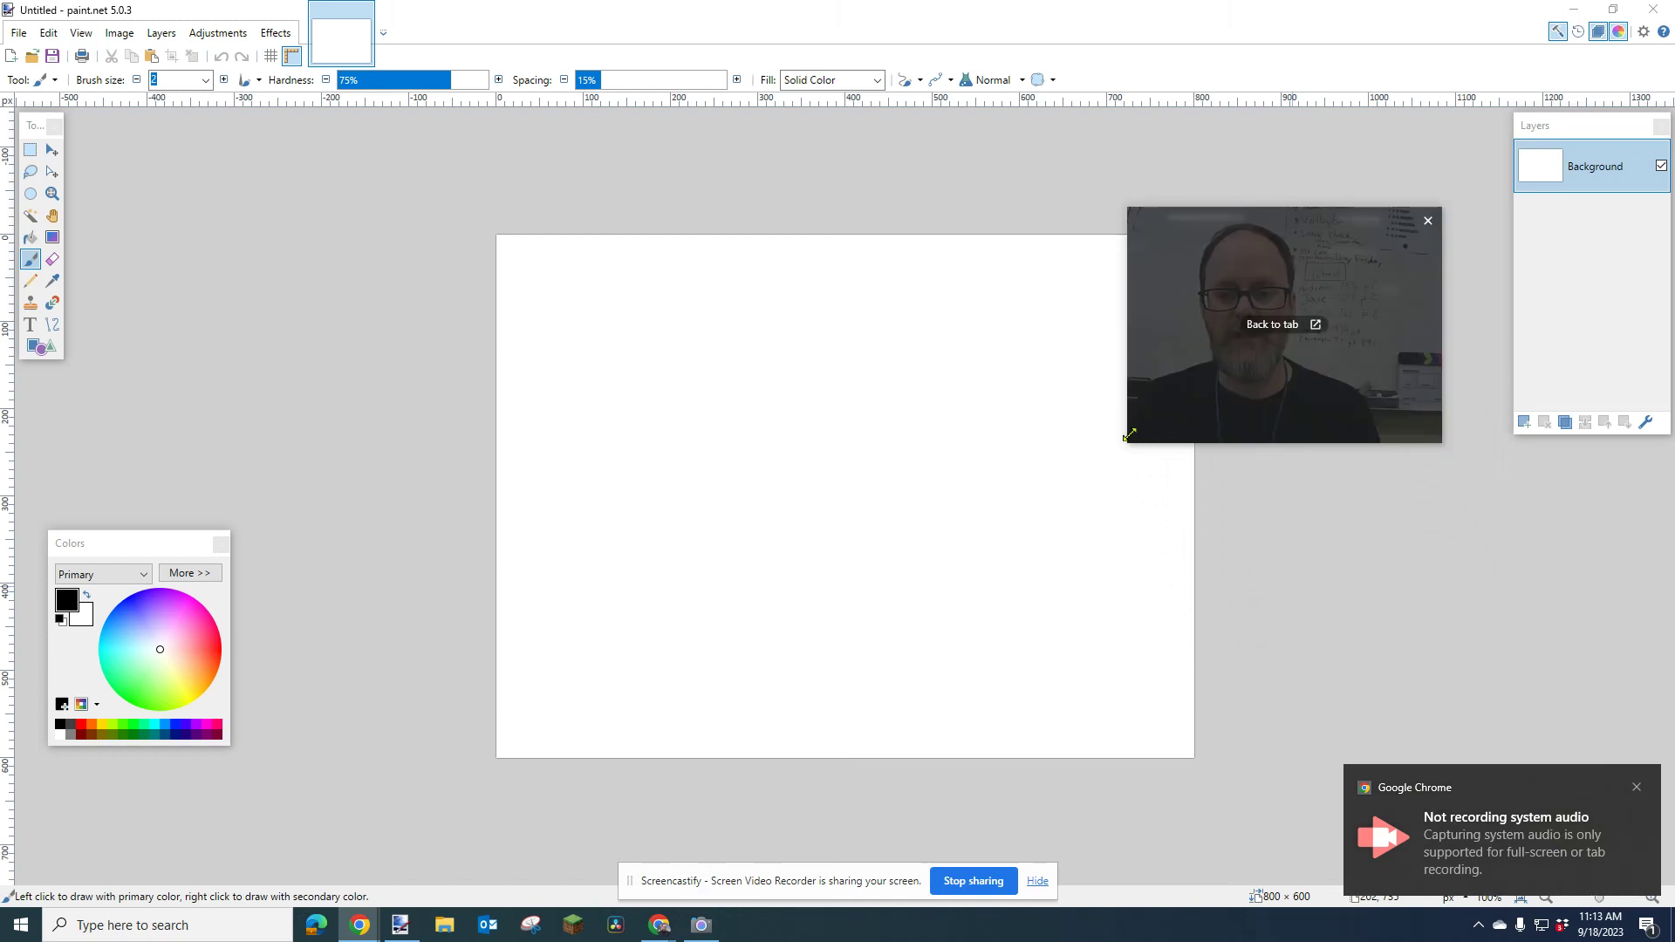
# Step: Drag the floating panels on the right side to new positions
pyautogui.moveTo(1130, 434); pyautogui.dragTo(1019, 524)
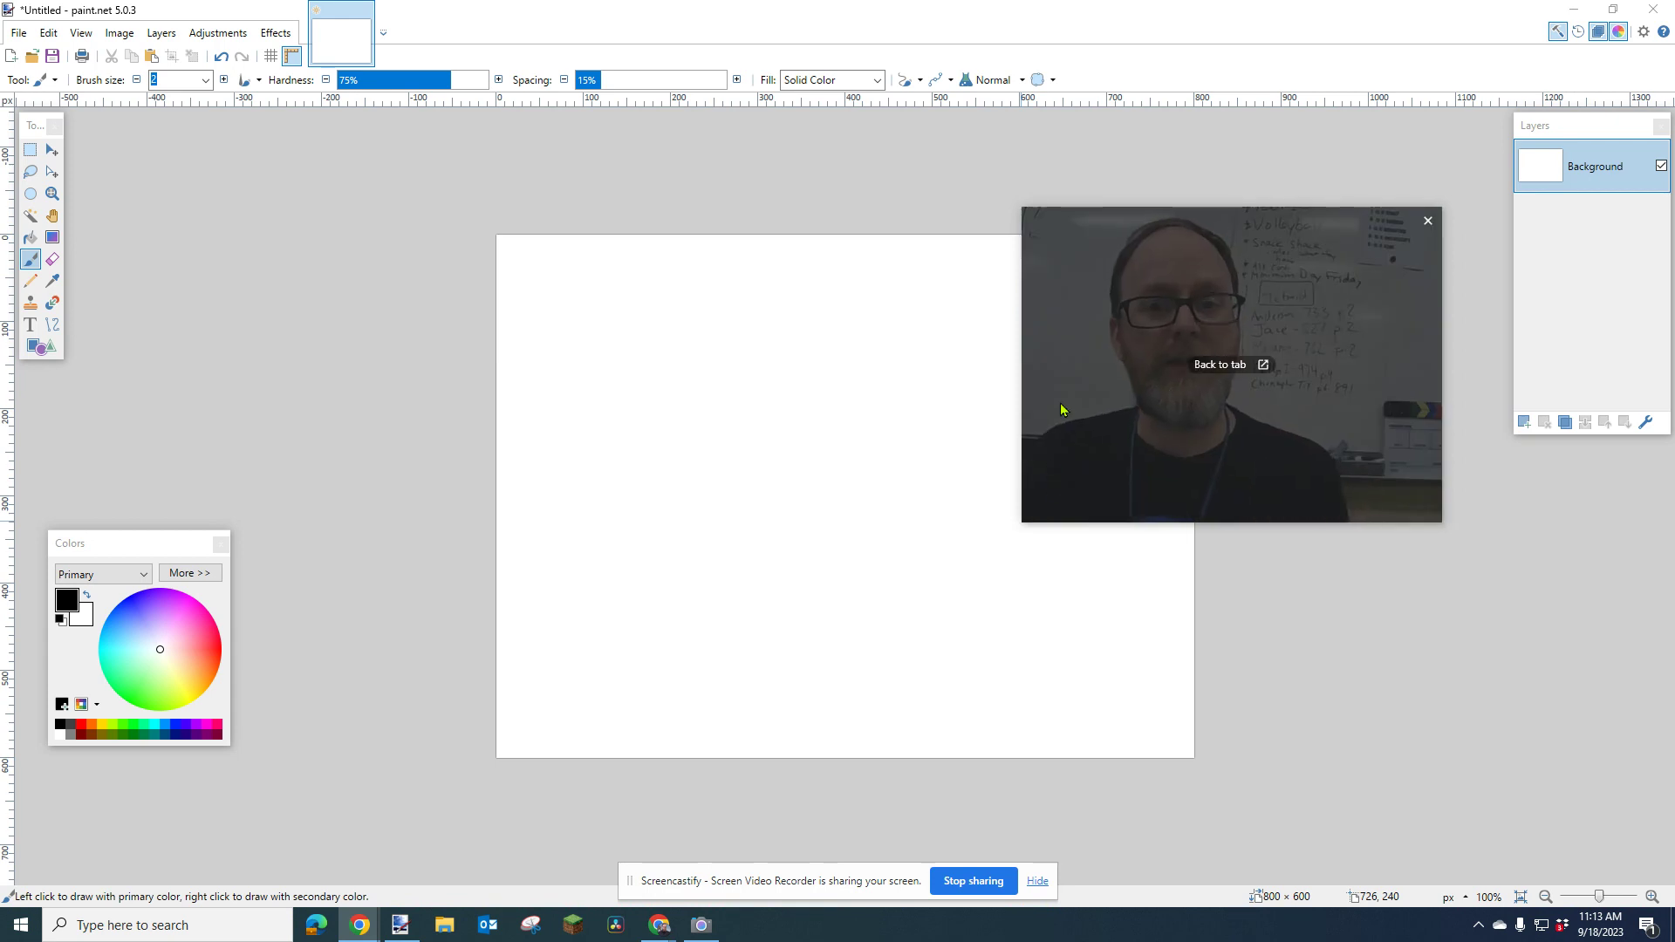
pyautogui.moveTo(1176, 314); pyautogui.dragTo(1233, 234)
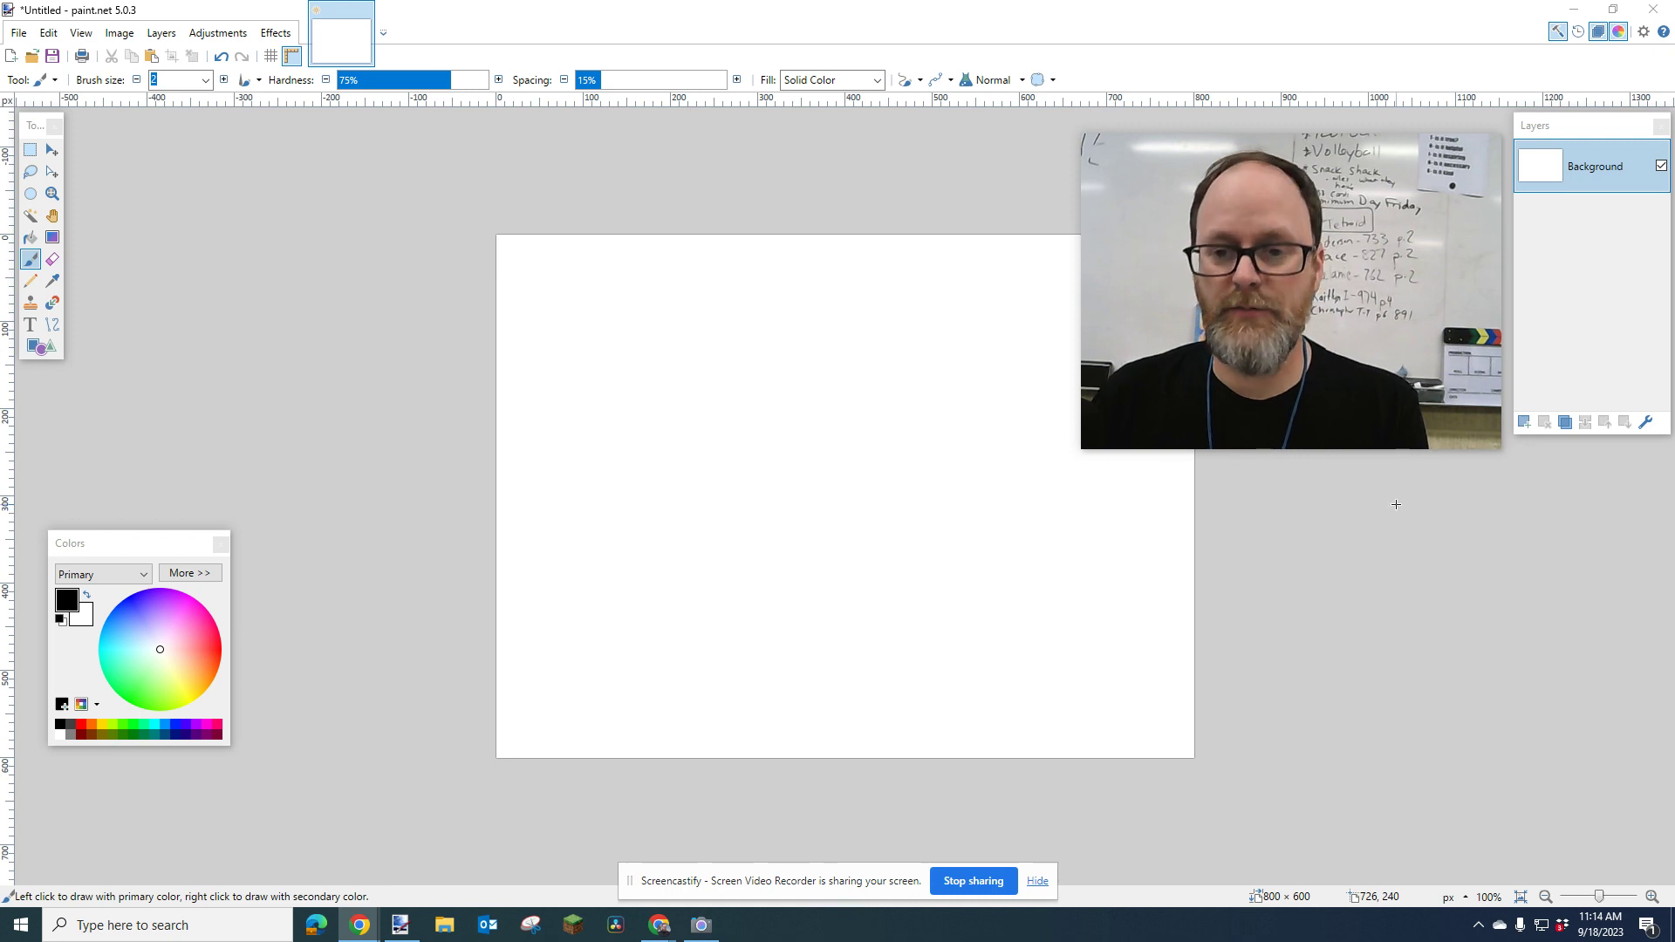
pyautogui.moveTo(1565, 122)
pyautogui.mouseDown()
pyautogui.moveTo(1564, 203)
pyautogui.moveTo(1560, 132)
pyautogui.mouseUp()
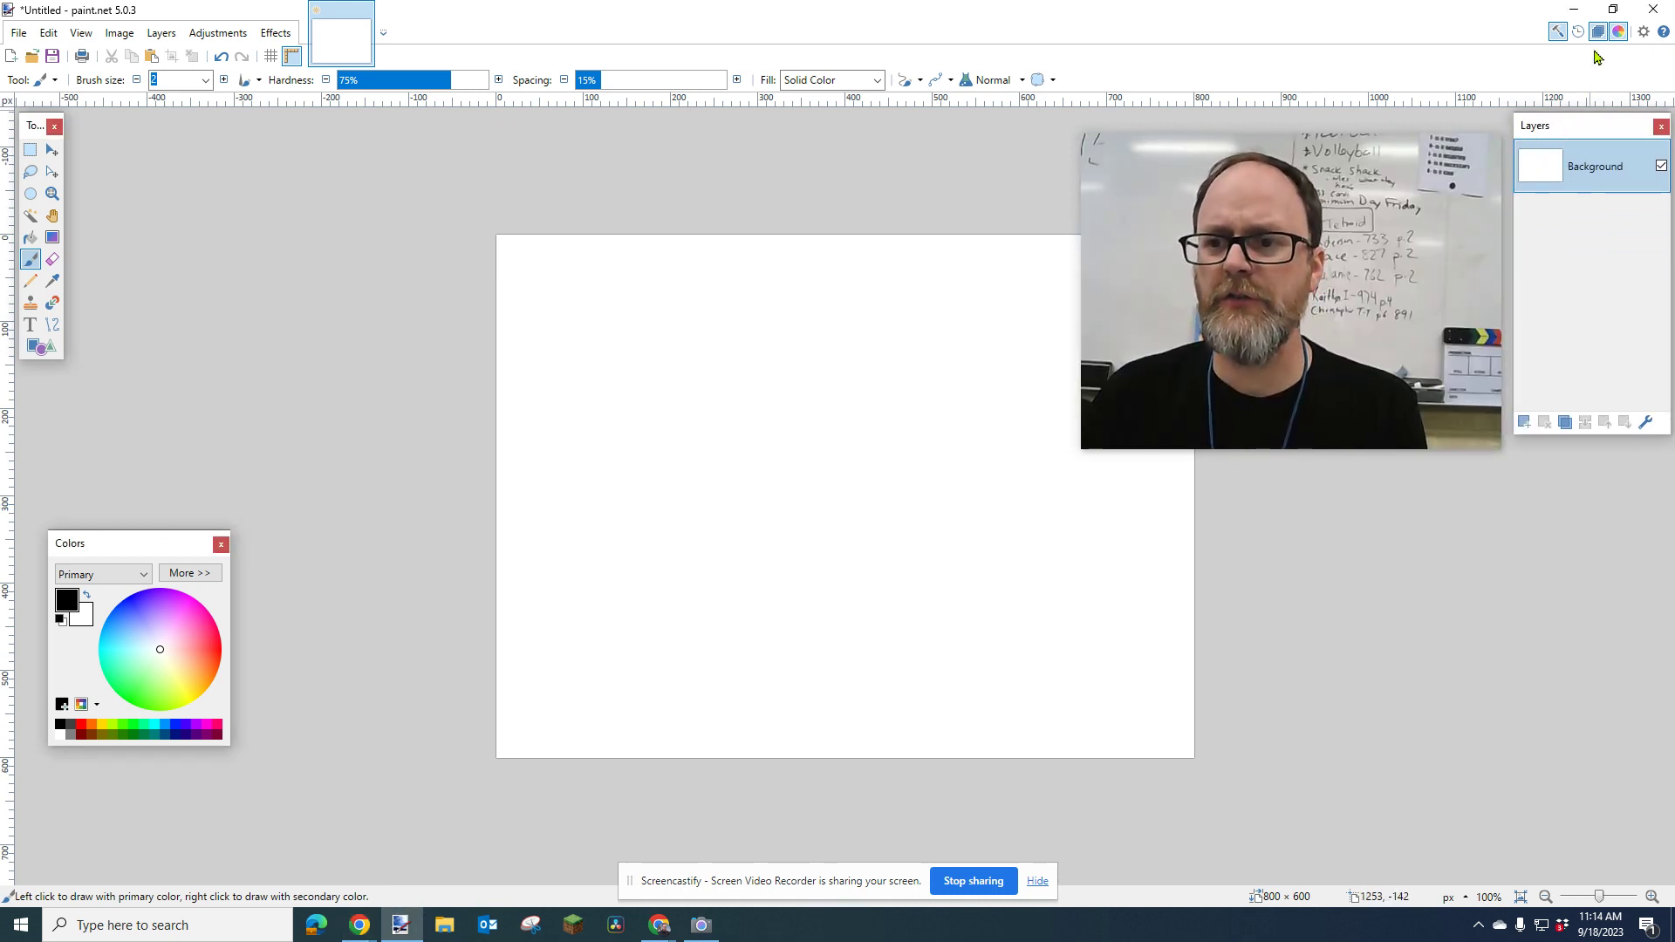
pyautogui.moveTo(1431, 166); pyautogui.dragTo(1571, 321)
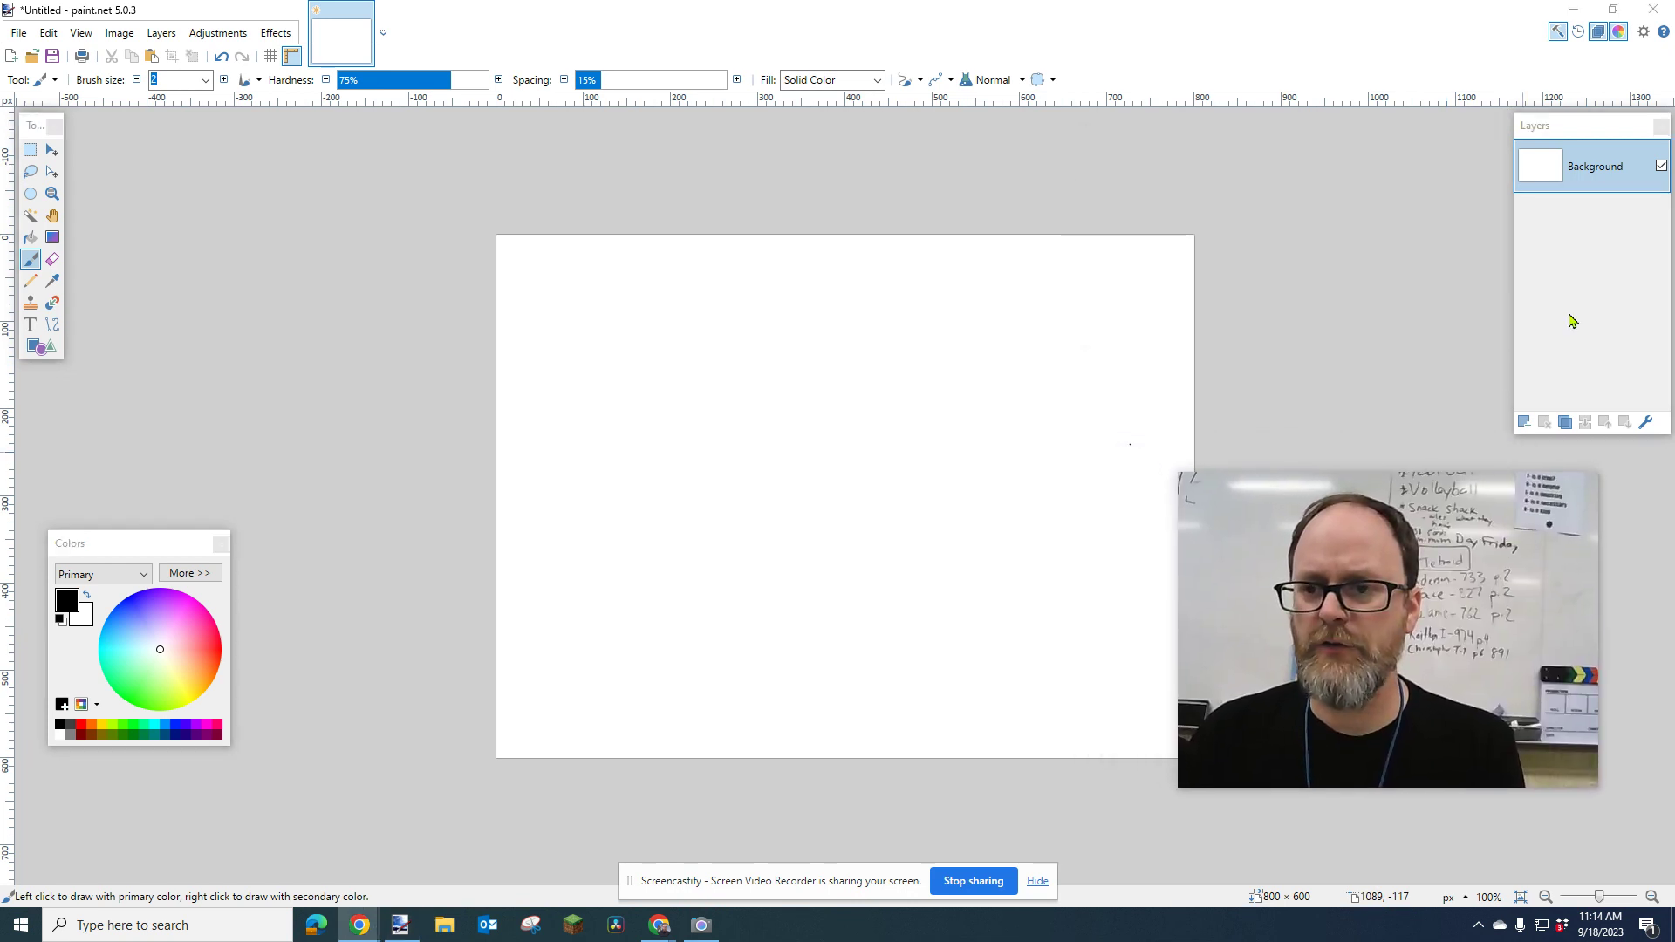
# Step: Hide and restore the Colors window, then the Layers window, with the toolbar toggles
pyautogui.click(1618, 32)
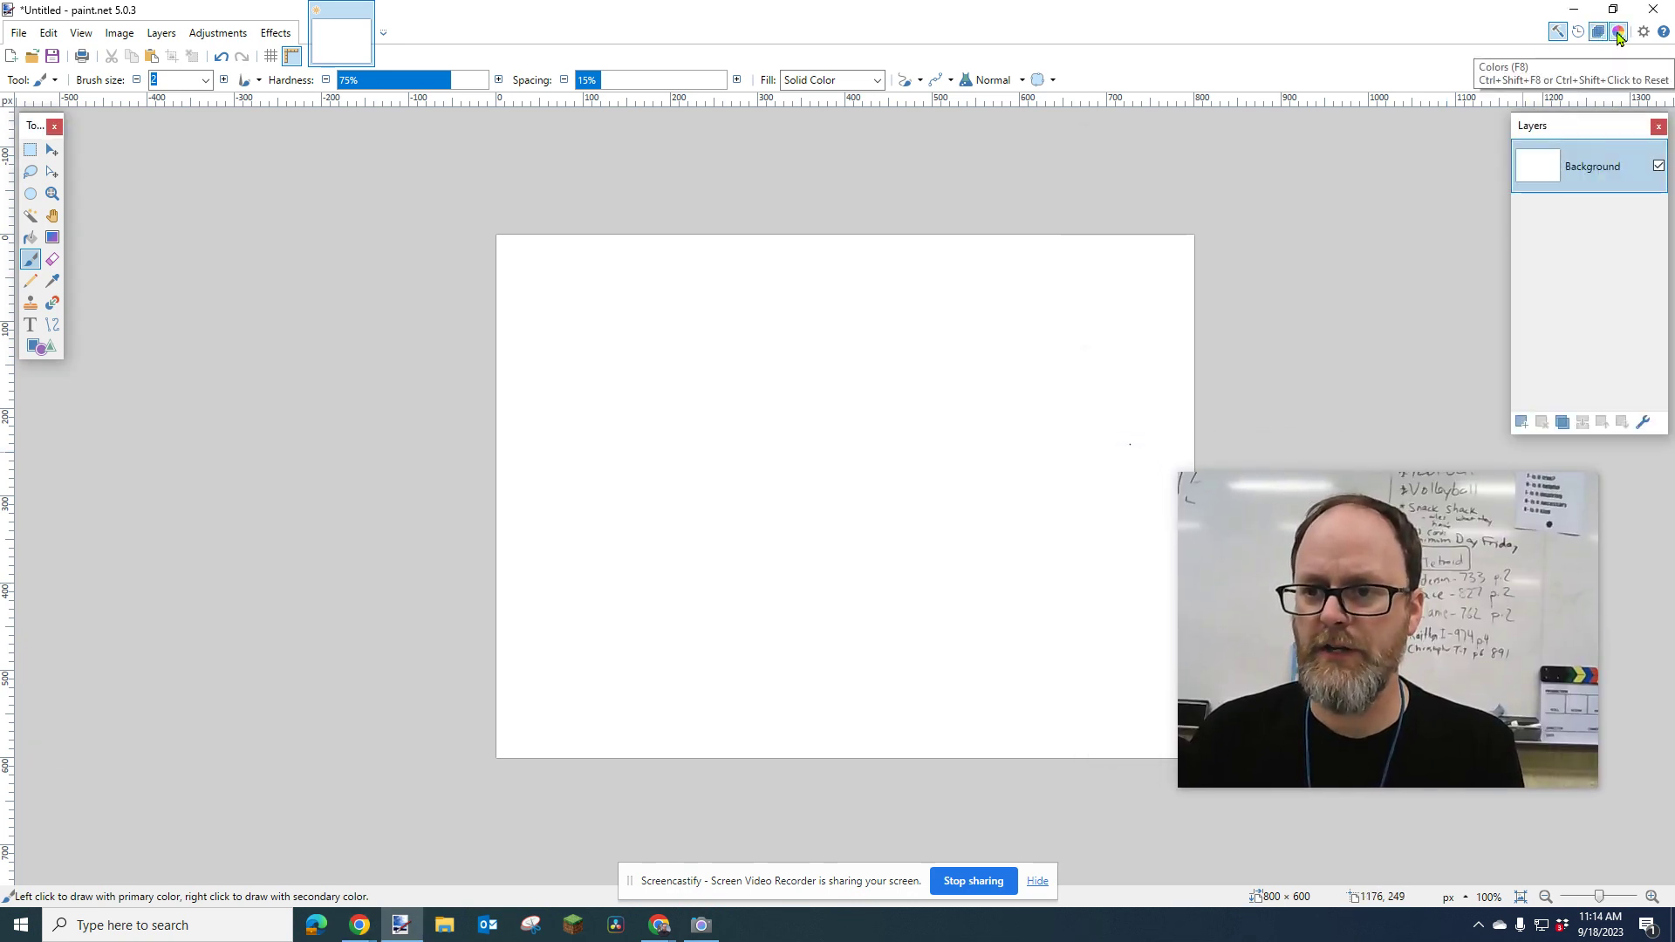
pyautogui.click(1618, 33)
pyautogui.click(1599, 35)
pyautogui.click(1600, 35)
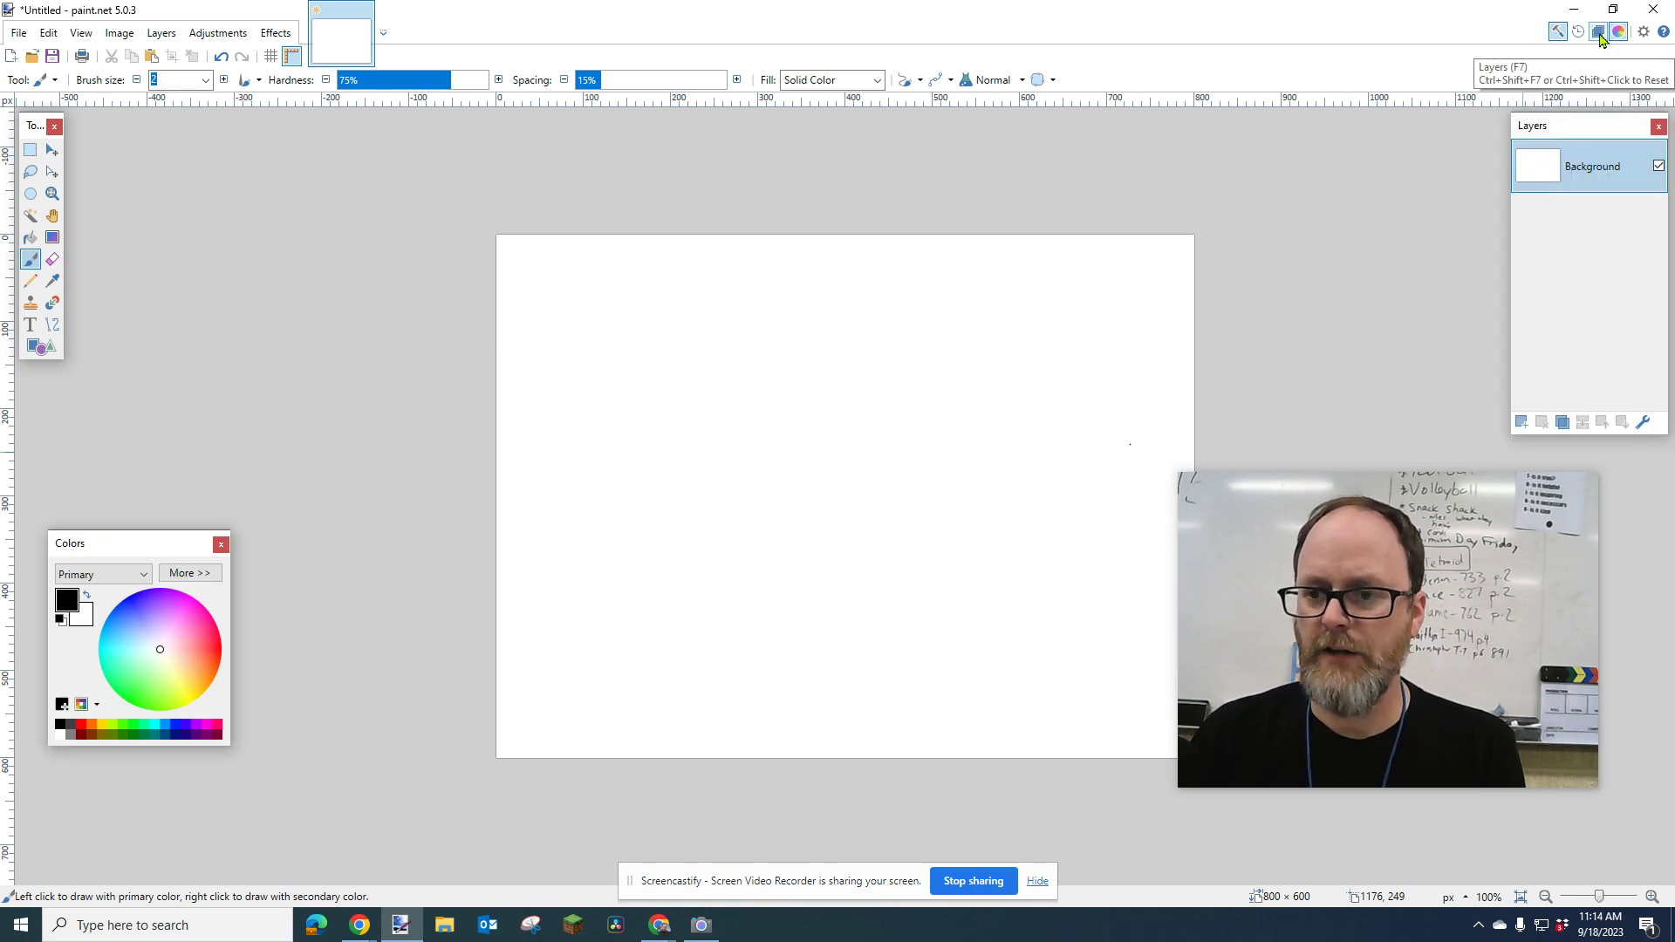
# Step: Move the Layers window further left, enlarge it, and draw a black curved line
pyautogui.moveTo(1586, 133); pyautogui.dragTo(1340, 133)
pyautogui.moveTo(1415, 440); pyautogui.dragTo(1637, 566)
pyautogui.moveTo(1387, 629); pyautogui.dragTo(1425, 697)
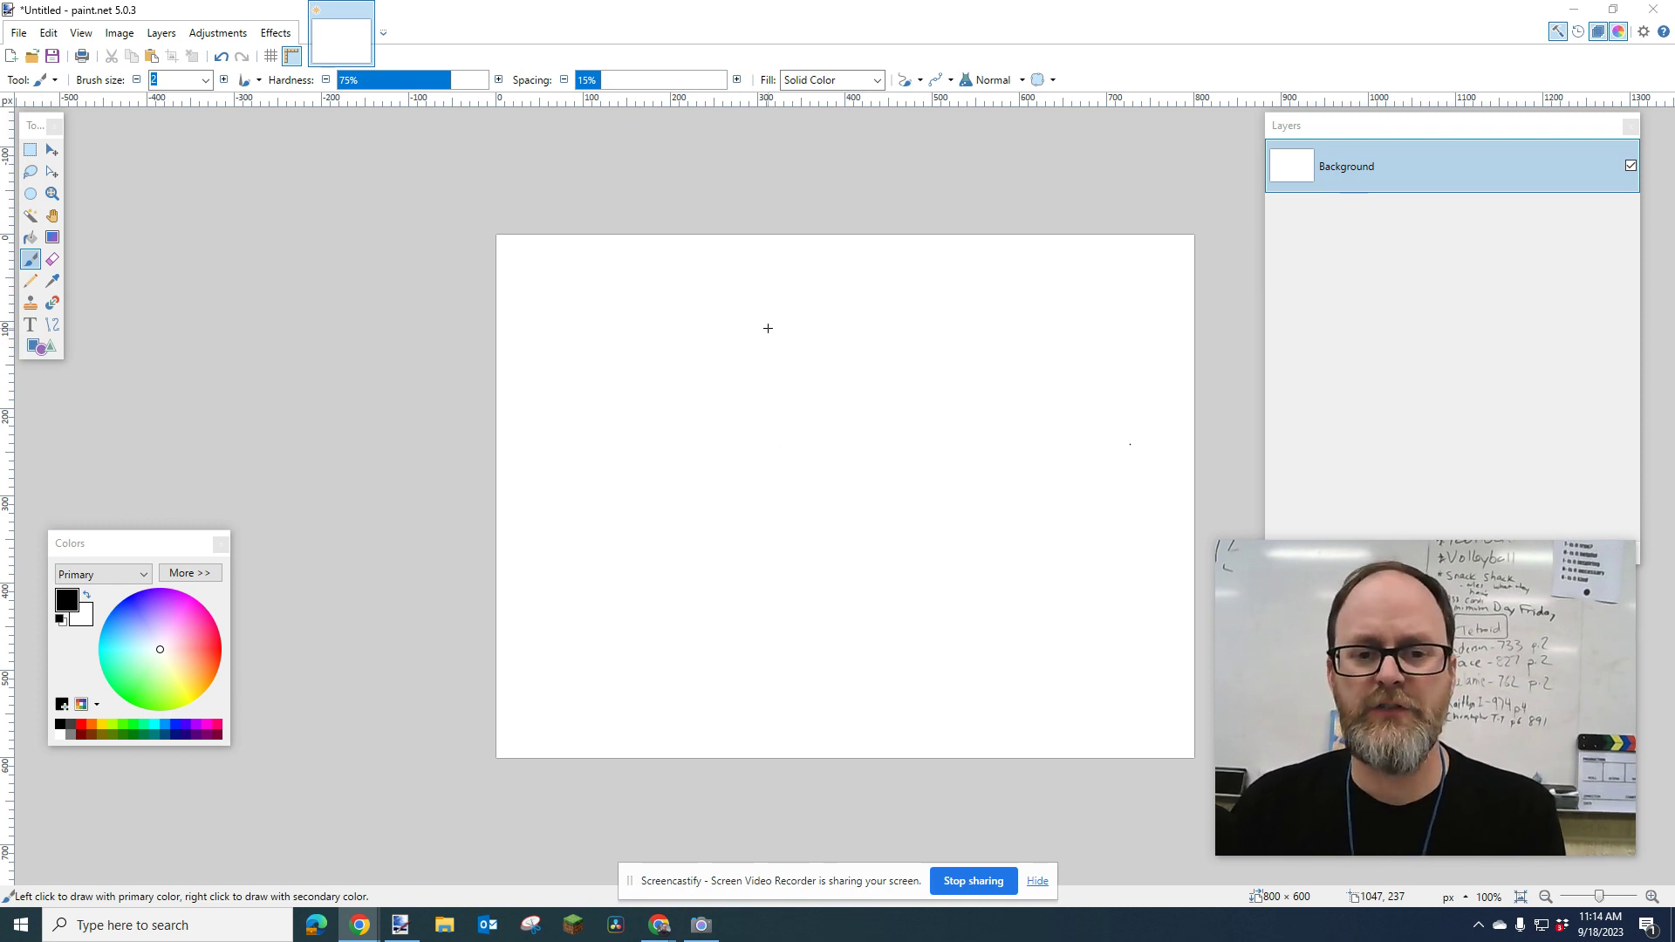
pyautogui.moveTo(768, 328)
pyautogui.mouseDown()
pyautogui.moveTo(722, 441)
pyautogui.moveTo(869, 525)
pyautogui.mouseUp()
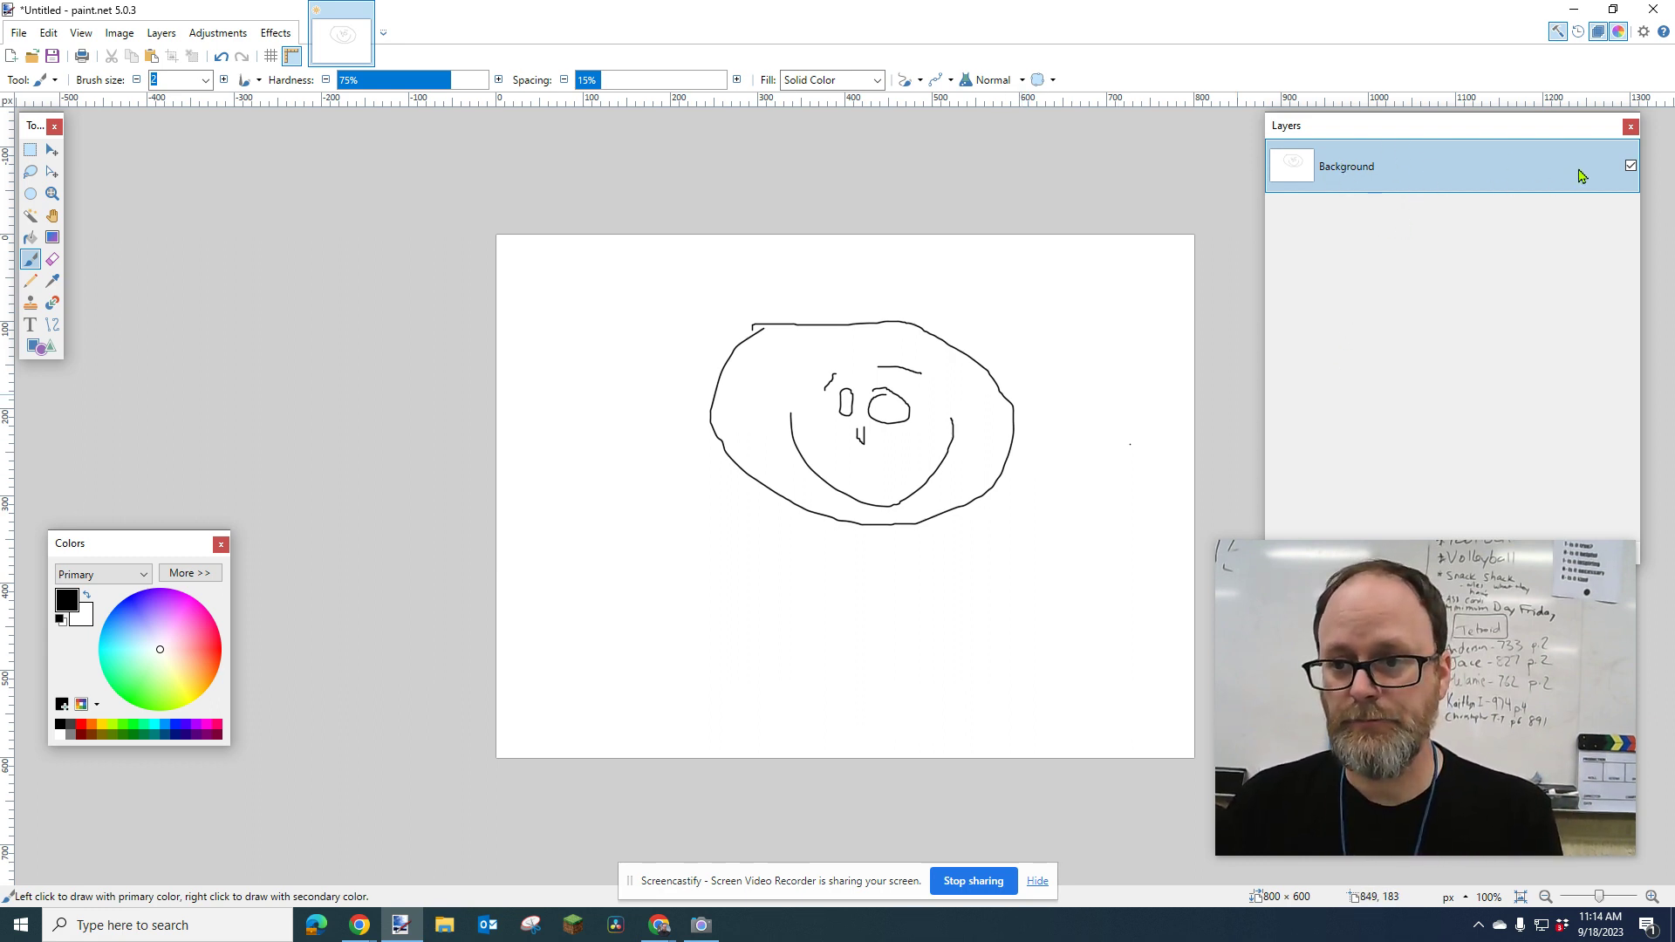
# Step: Untick the Background layer's visibility to hide the scribbles, then tick it again
pyautogui.click(1631, 166)
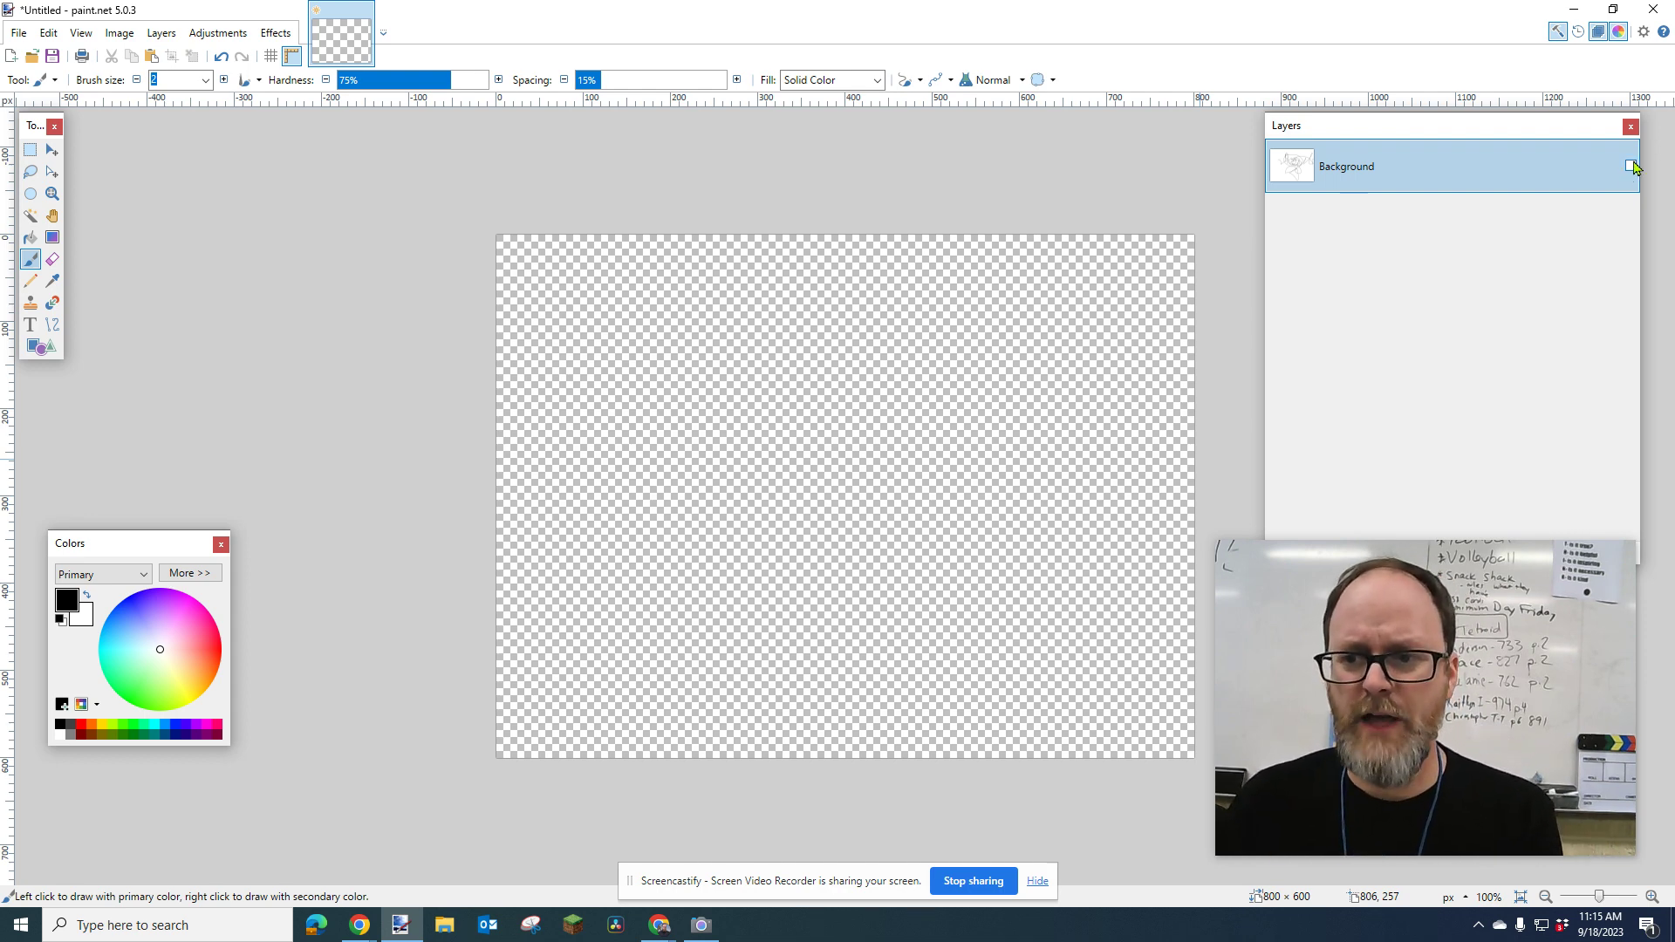
pyautogui.click(1630, 165)
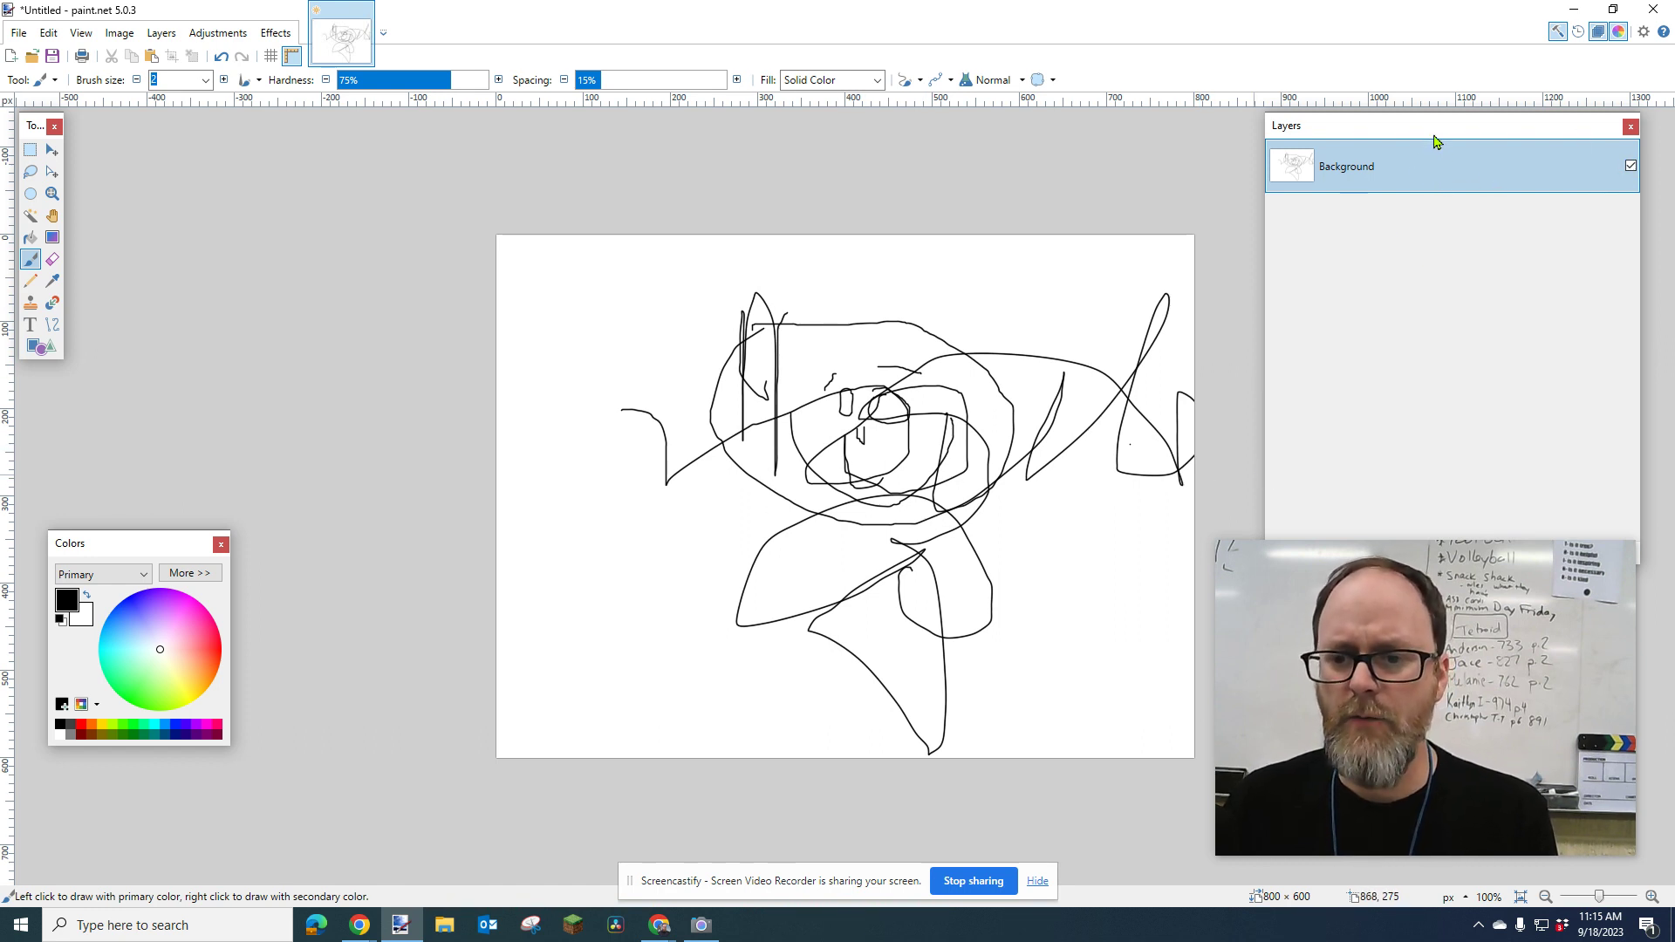
pyautogui.moveTo(1422, 689); pyautogui.dragTo(324, 228)
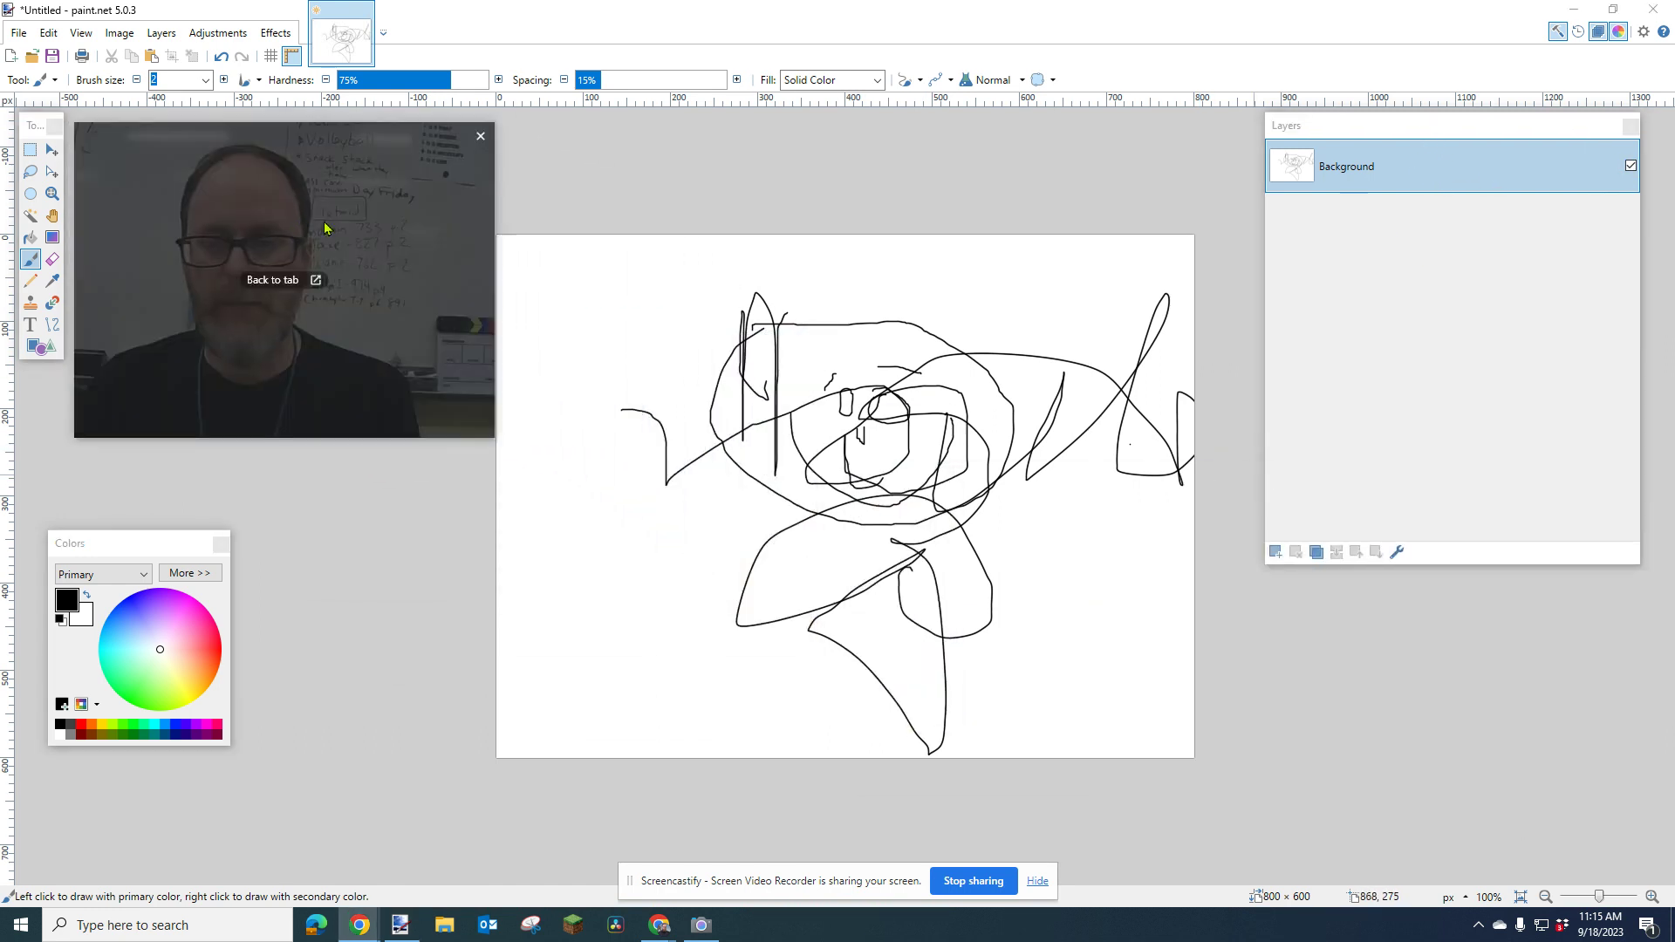
pyautogui.click(1276, 552)
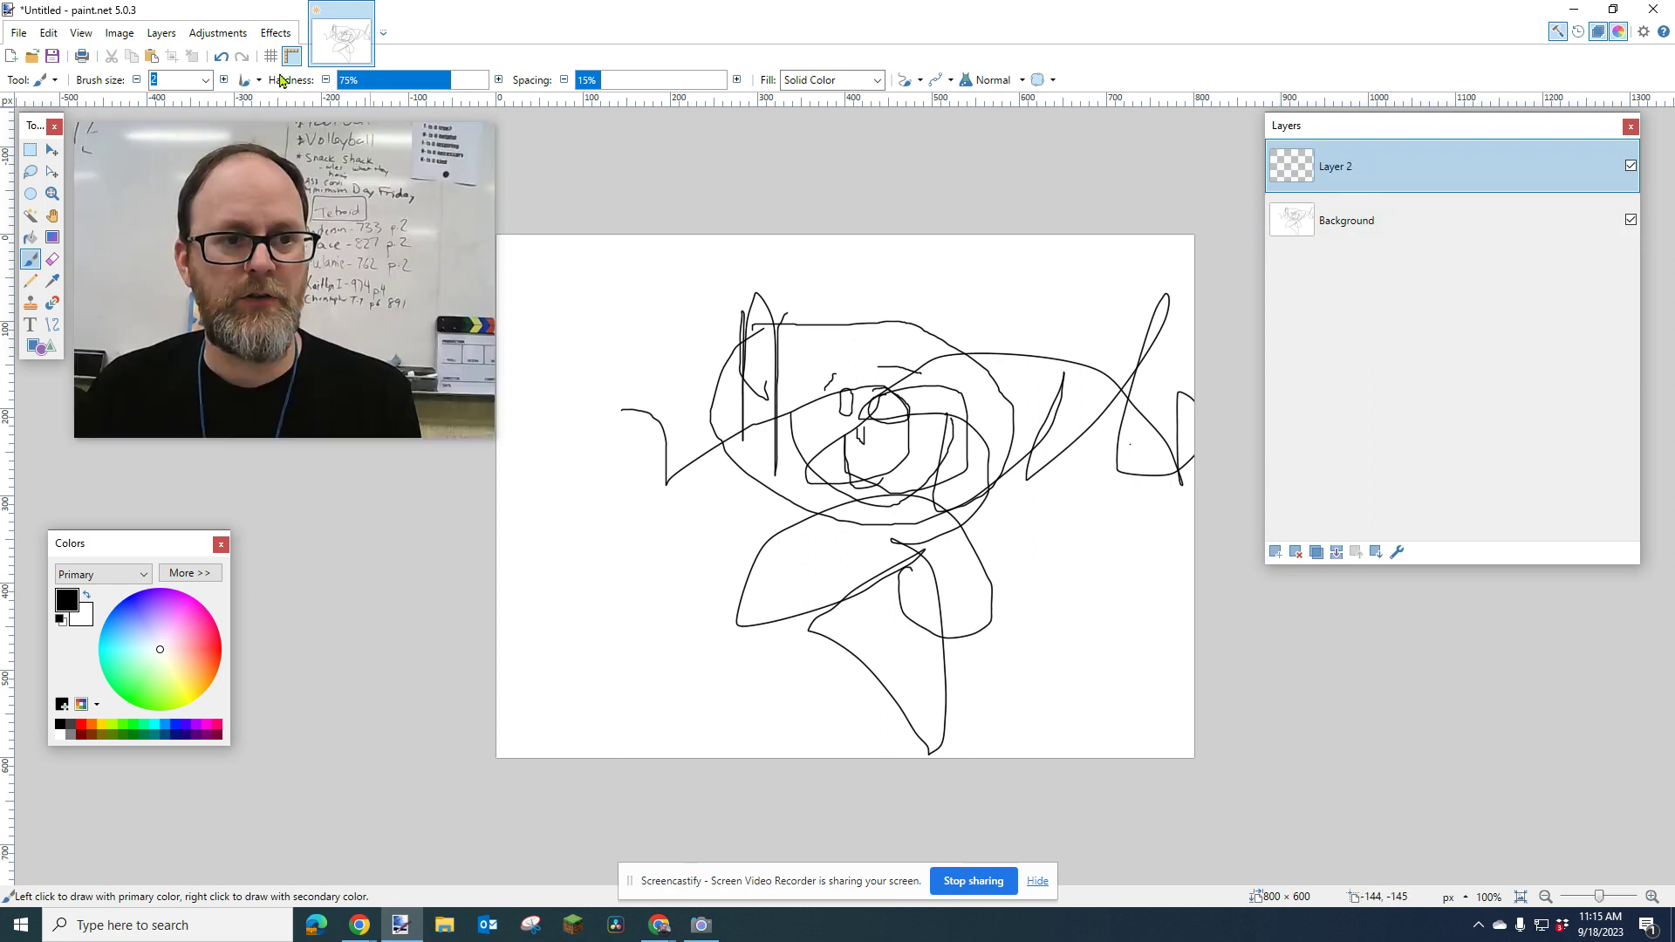
# Step: Add Layer 3 with Ctrl+Shift+N and select Layer 2 for painting
pyautogui.click(162, 34)
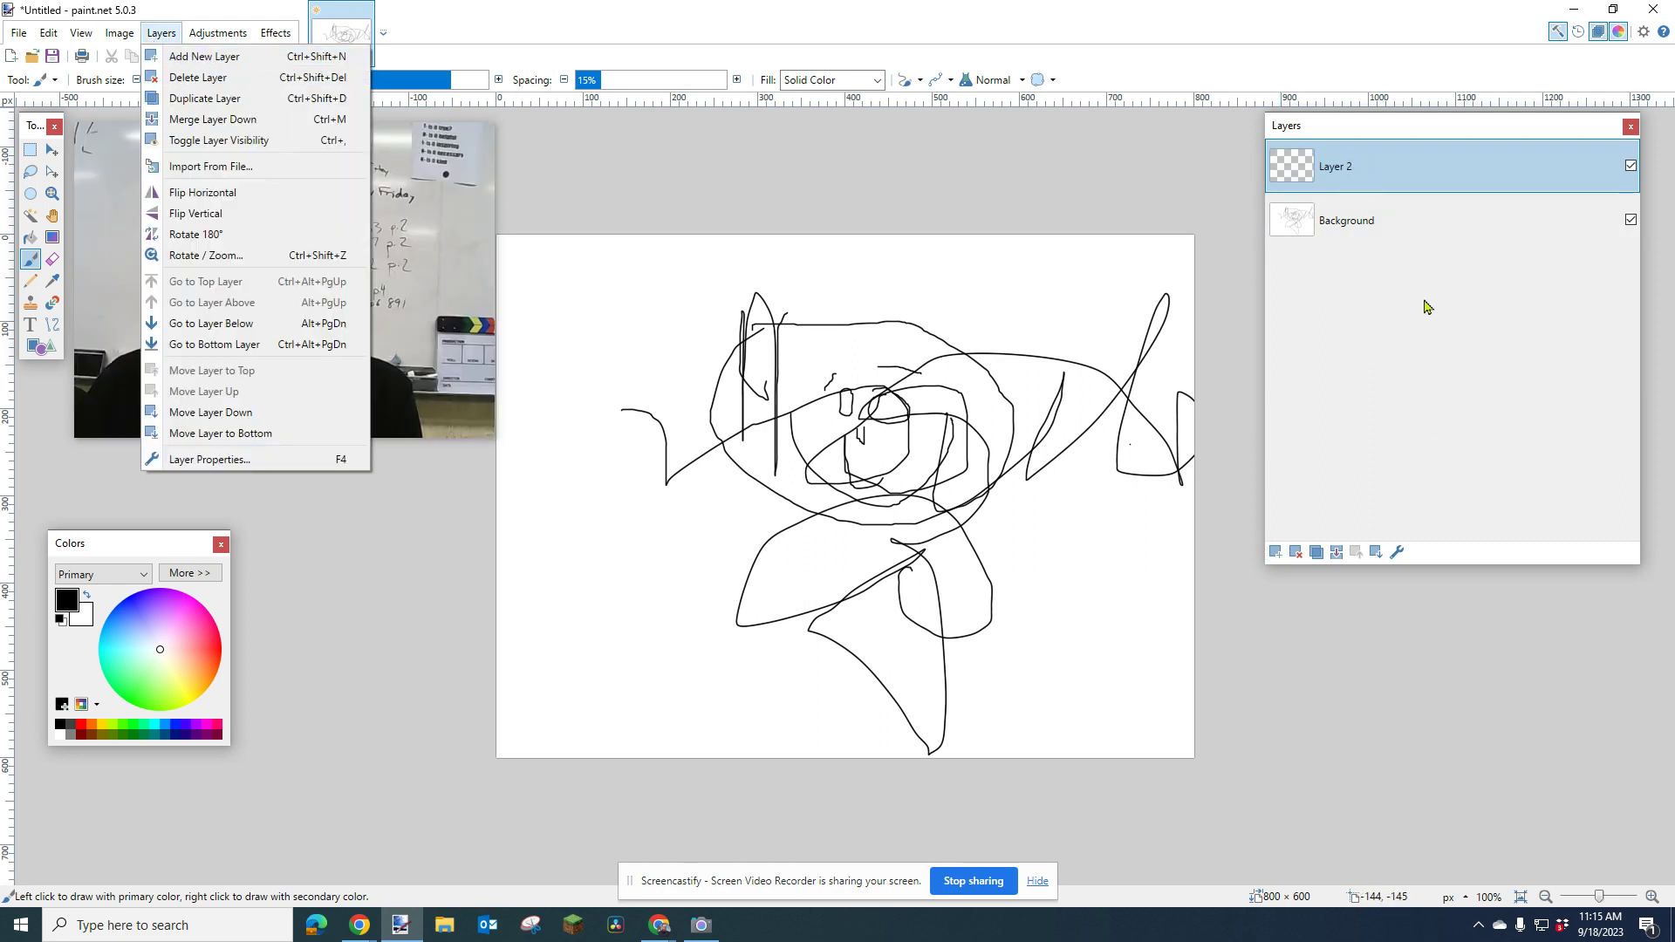
pyautogui.click(1431, 431)
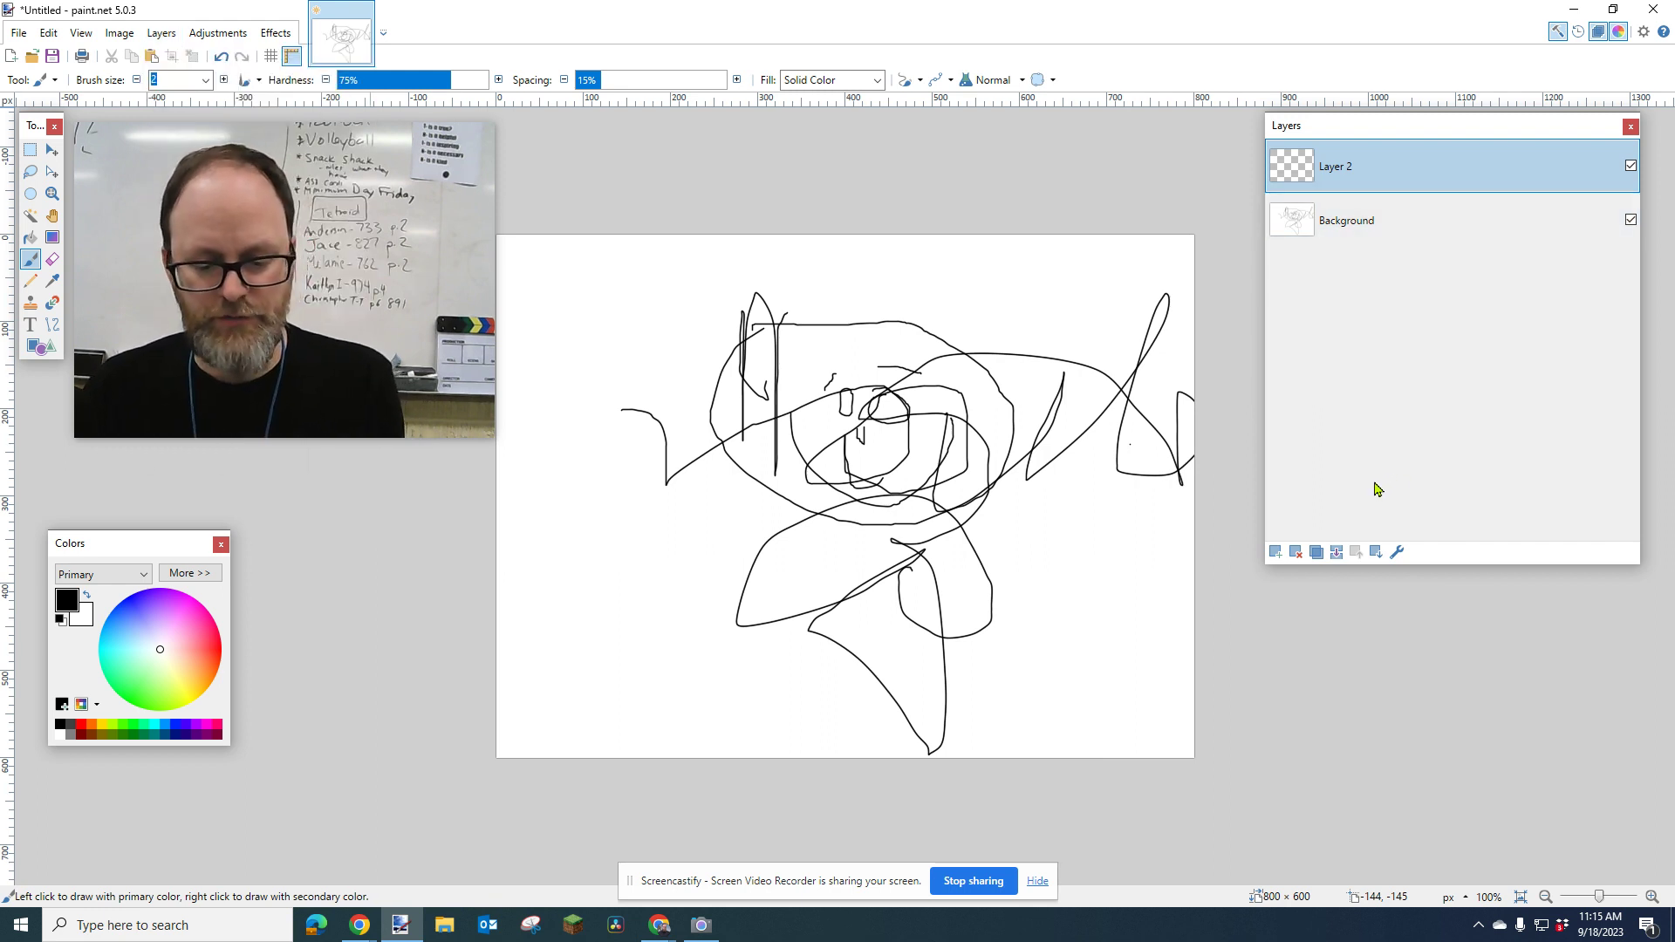
pyautogui.hotkey('ctrl', 'shift', 'n')
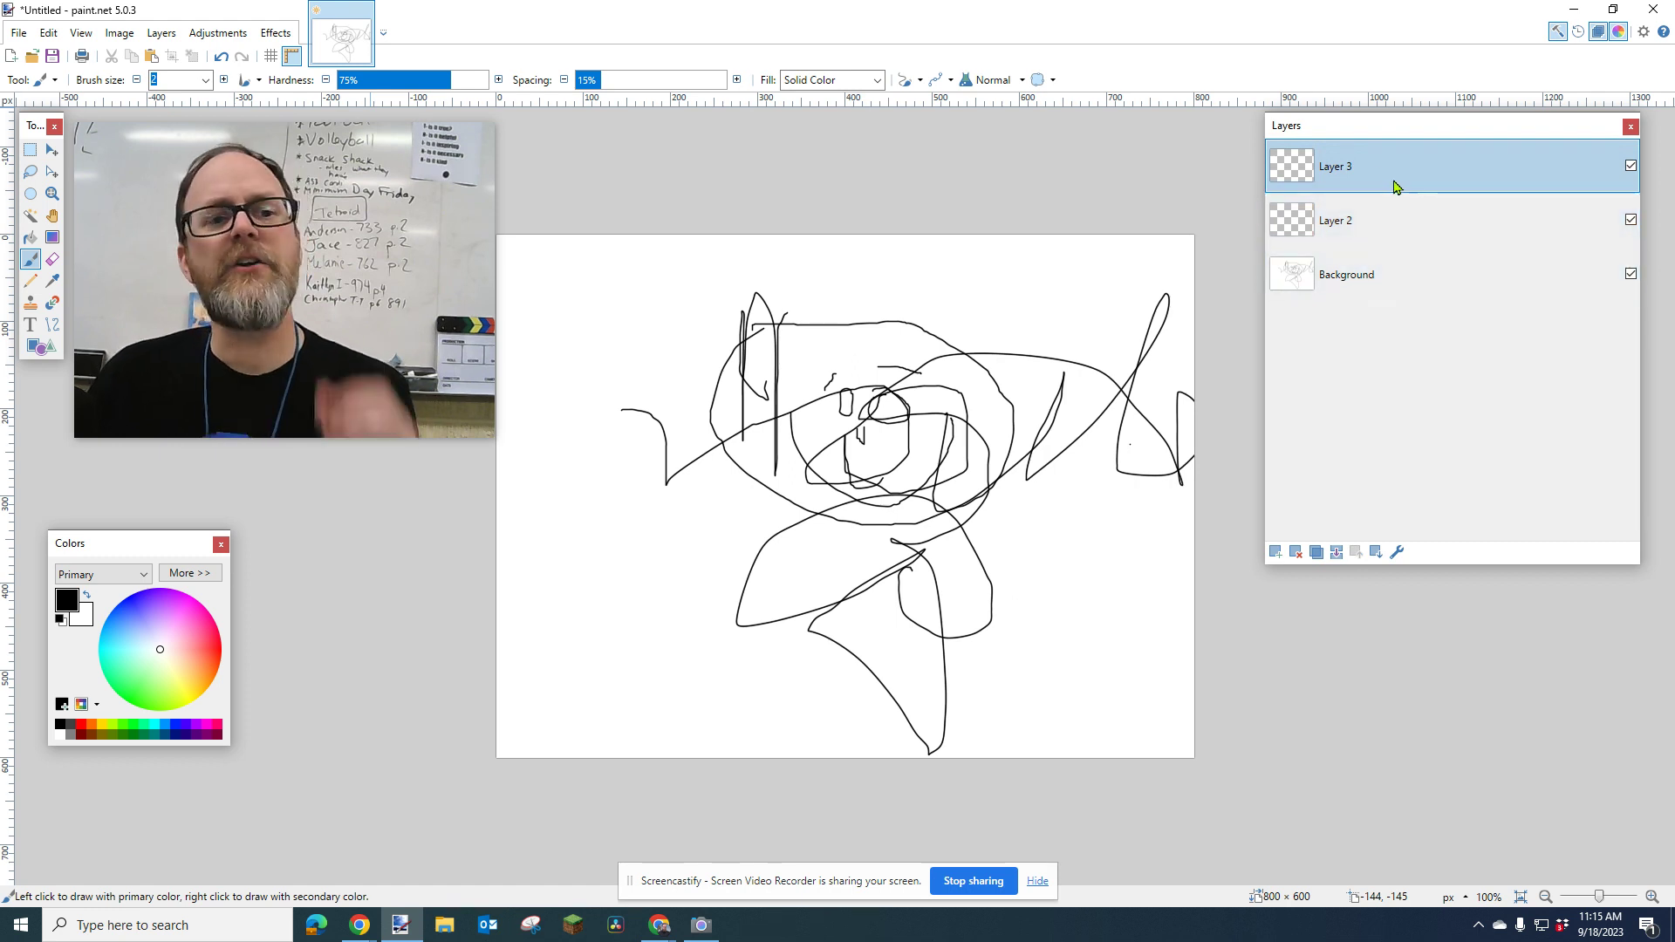
pyautogui.click(1376, 276)
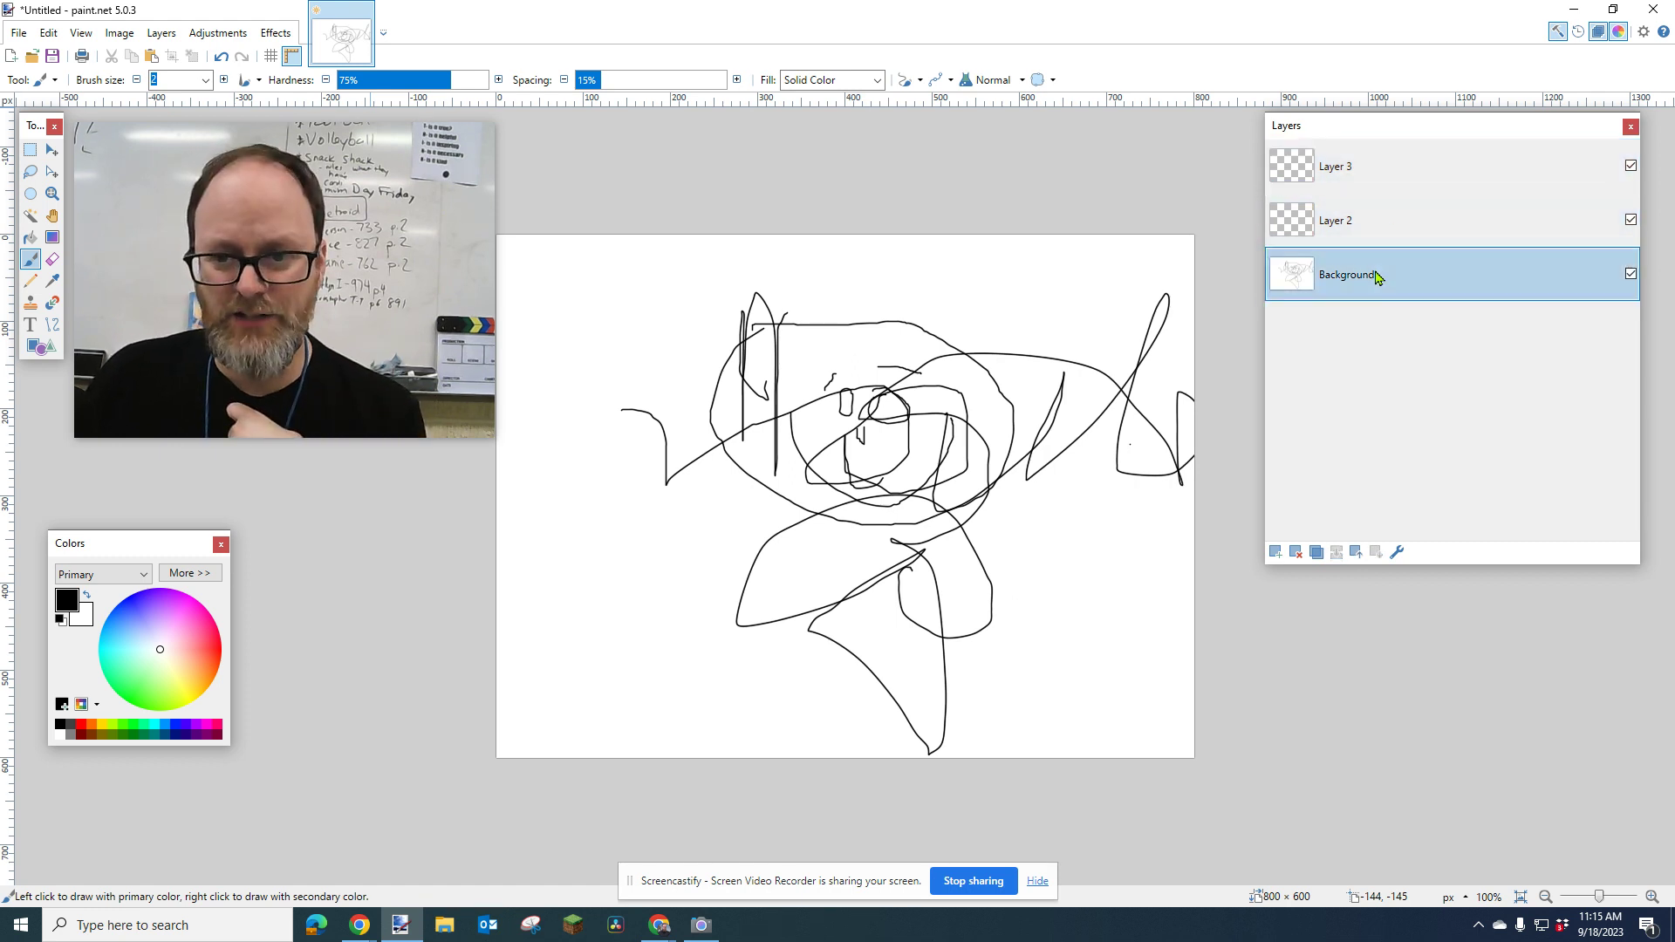
pyautogui.click(1376, 227)
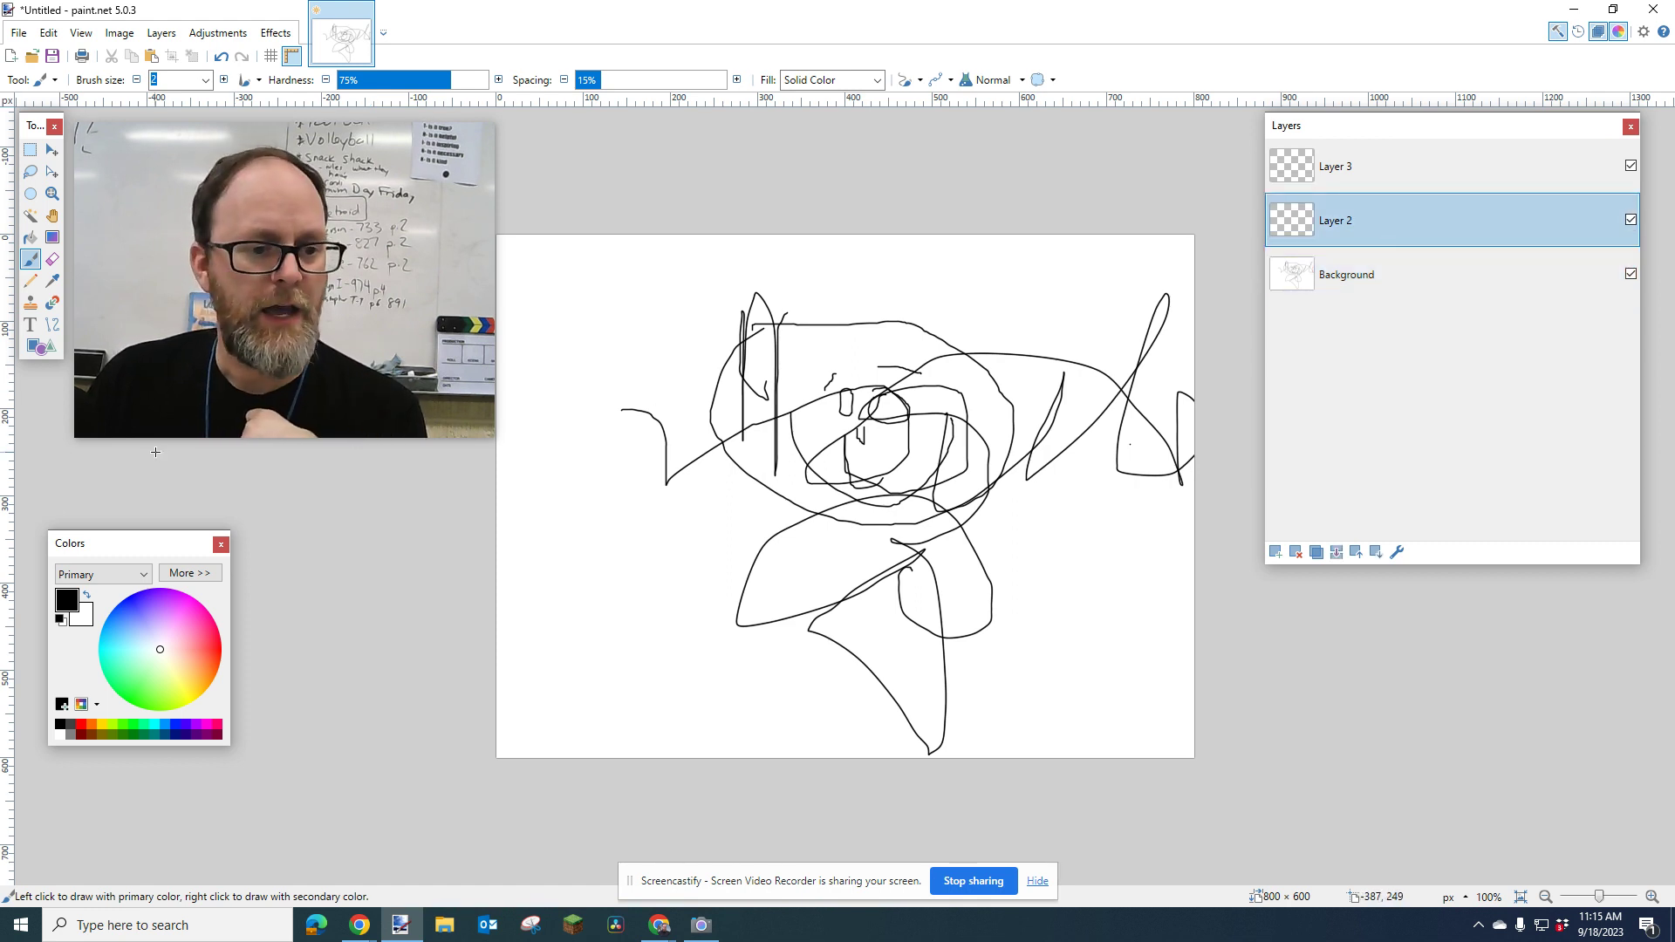
# Step: Pick pink as the primary colour and set the brush size to 40
pyautogui.moveTo(244, 169)
pyautogui.mouseDown()
pyautogui.moveTo(253, 288)
pyautogui.moveTo(251, 232)
pyautogui.mouseUp()
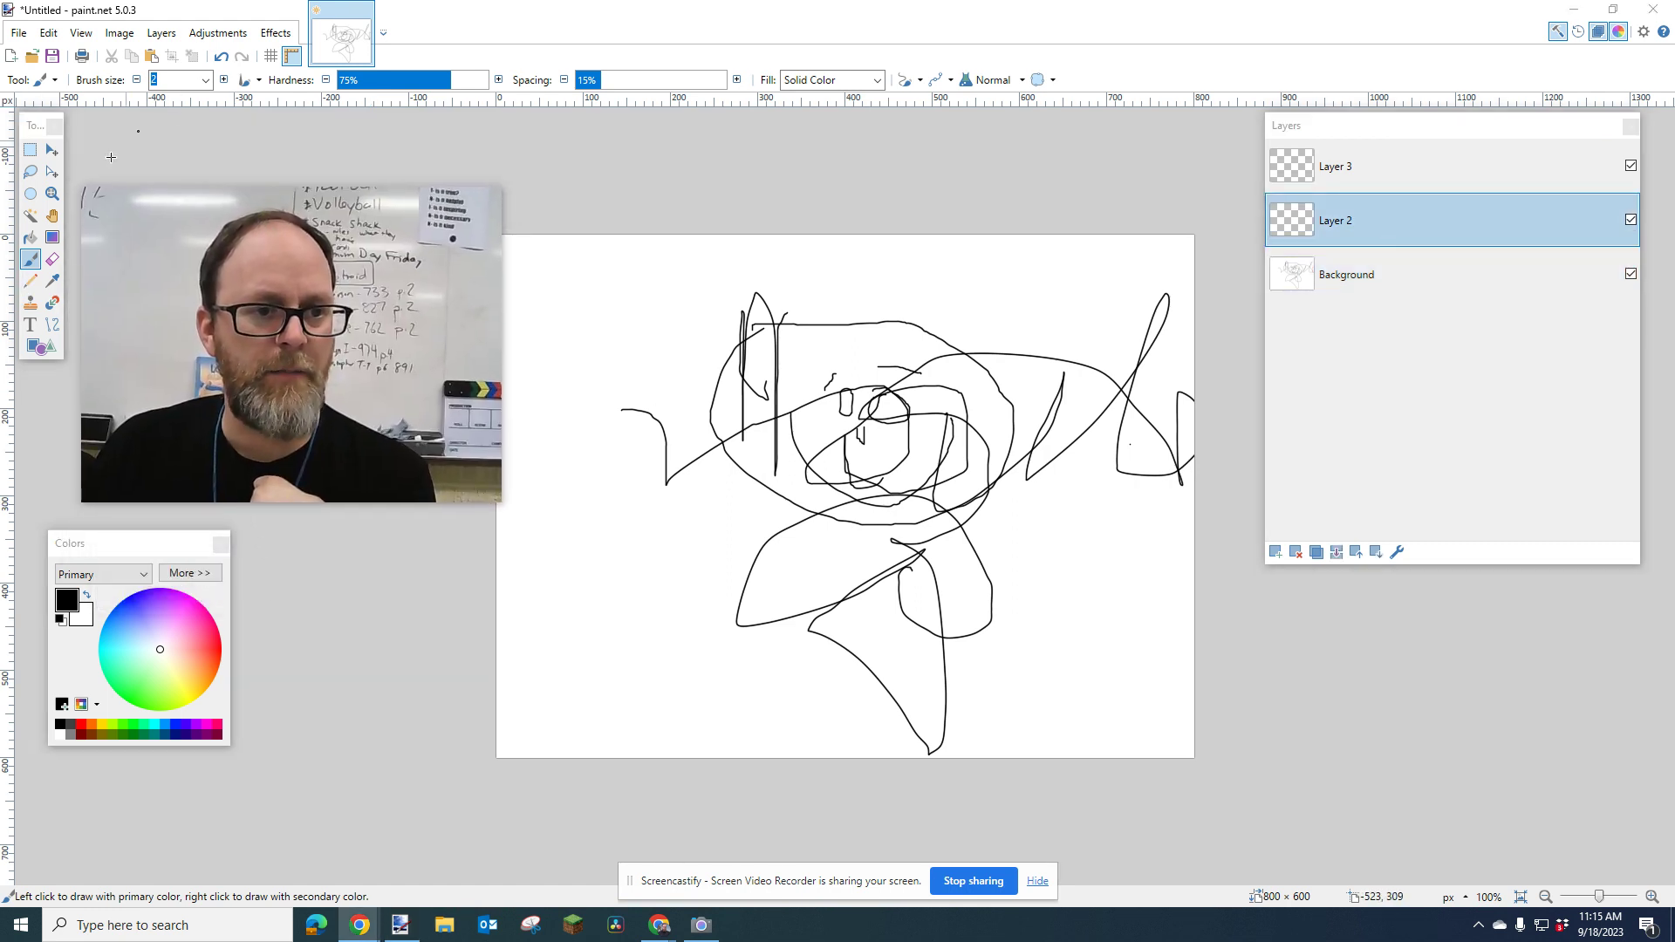
pyautogui.click(193, 627)
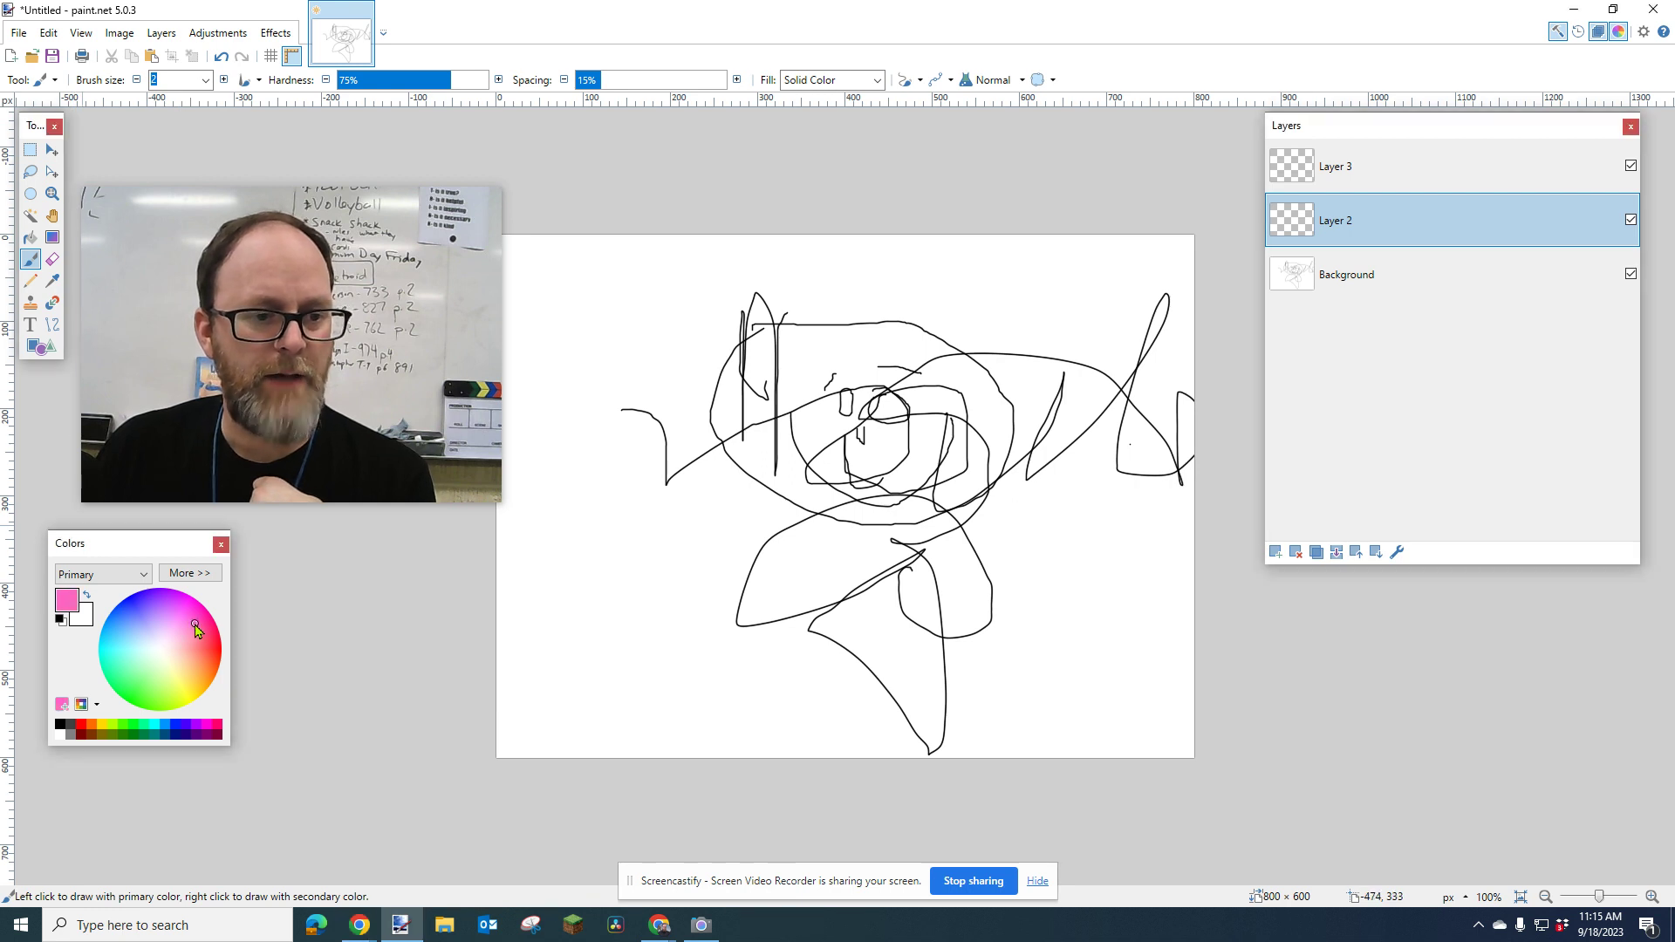
pyautogui.click(206, 81)
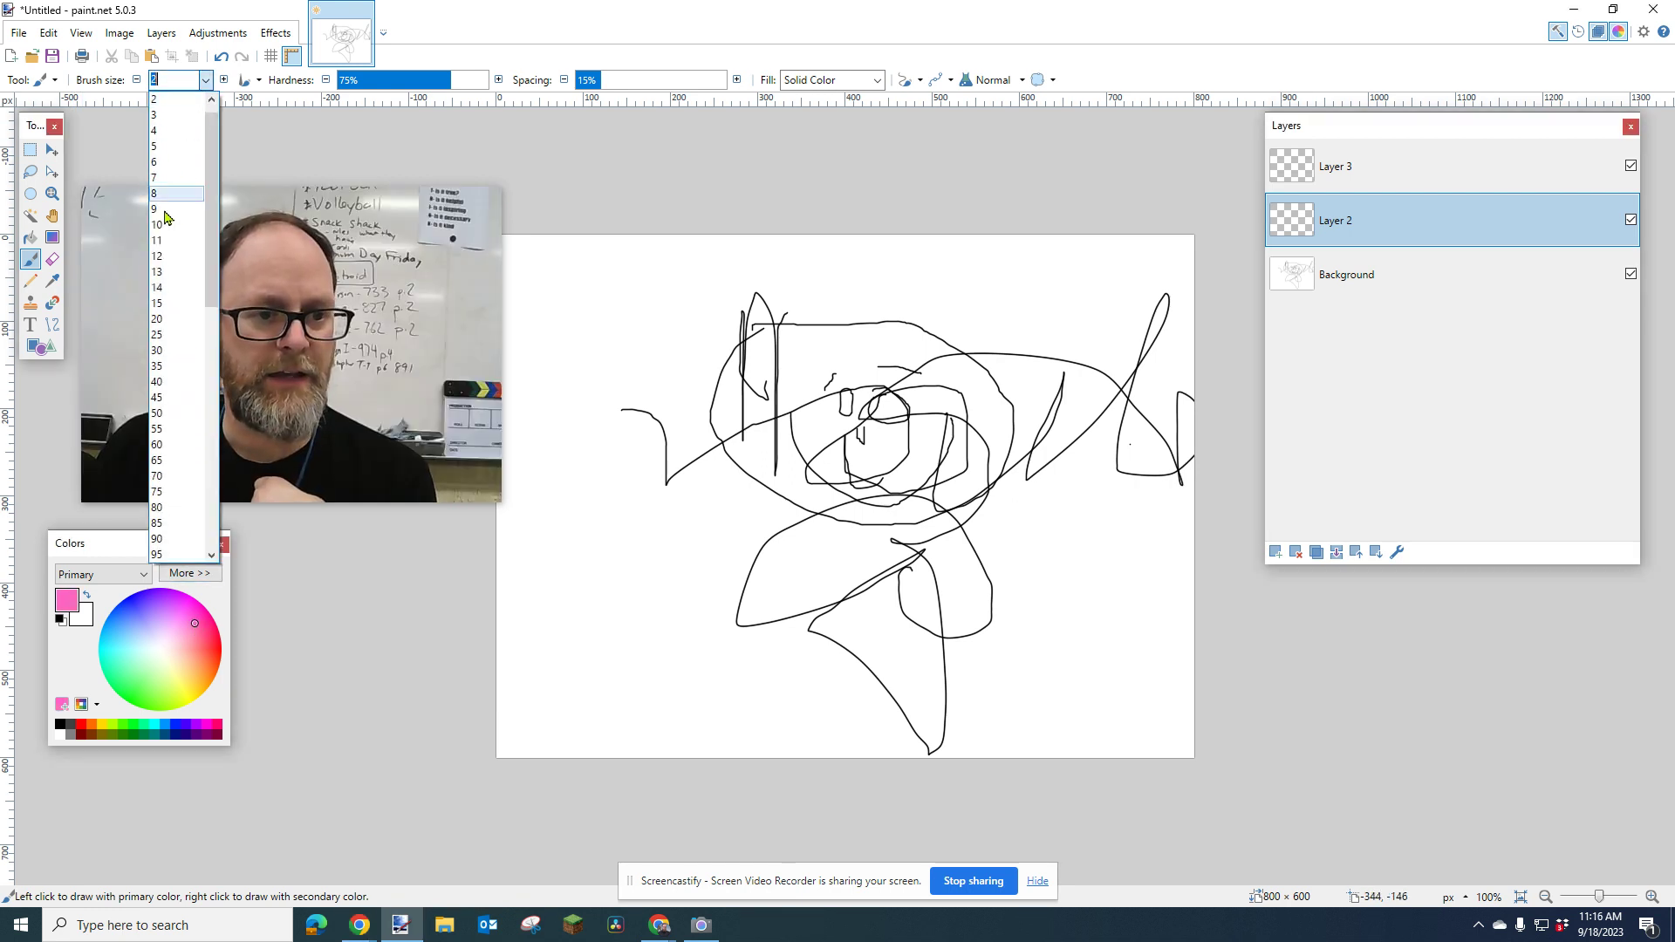
pyautogui.click(157, 381)
# Step: Paint the pink figure's rectangular head, body, arms and legs, then drag Layer 2 below Background
pyautogui.moveTo(696, 291)
pyautogui.mouseDown()
pyautogui.moveTo(980, 303)
pyautogui.moveTo(958, 377)
pyautogui.moveTo(750, 368)
pyautogui.moveTo(692, 306)
pyautogui.mouseUp()
pyautogui.moveTo(817, 373); pyautogui.dragTo(803, 554)
pyautogui.moveTo(804, 475); pyautogui.dragTo(668, 387)
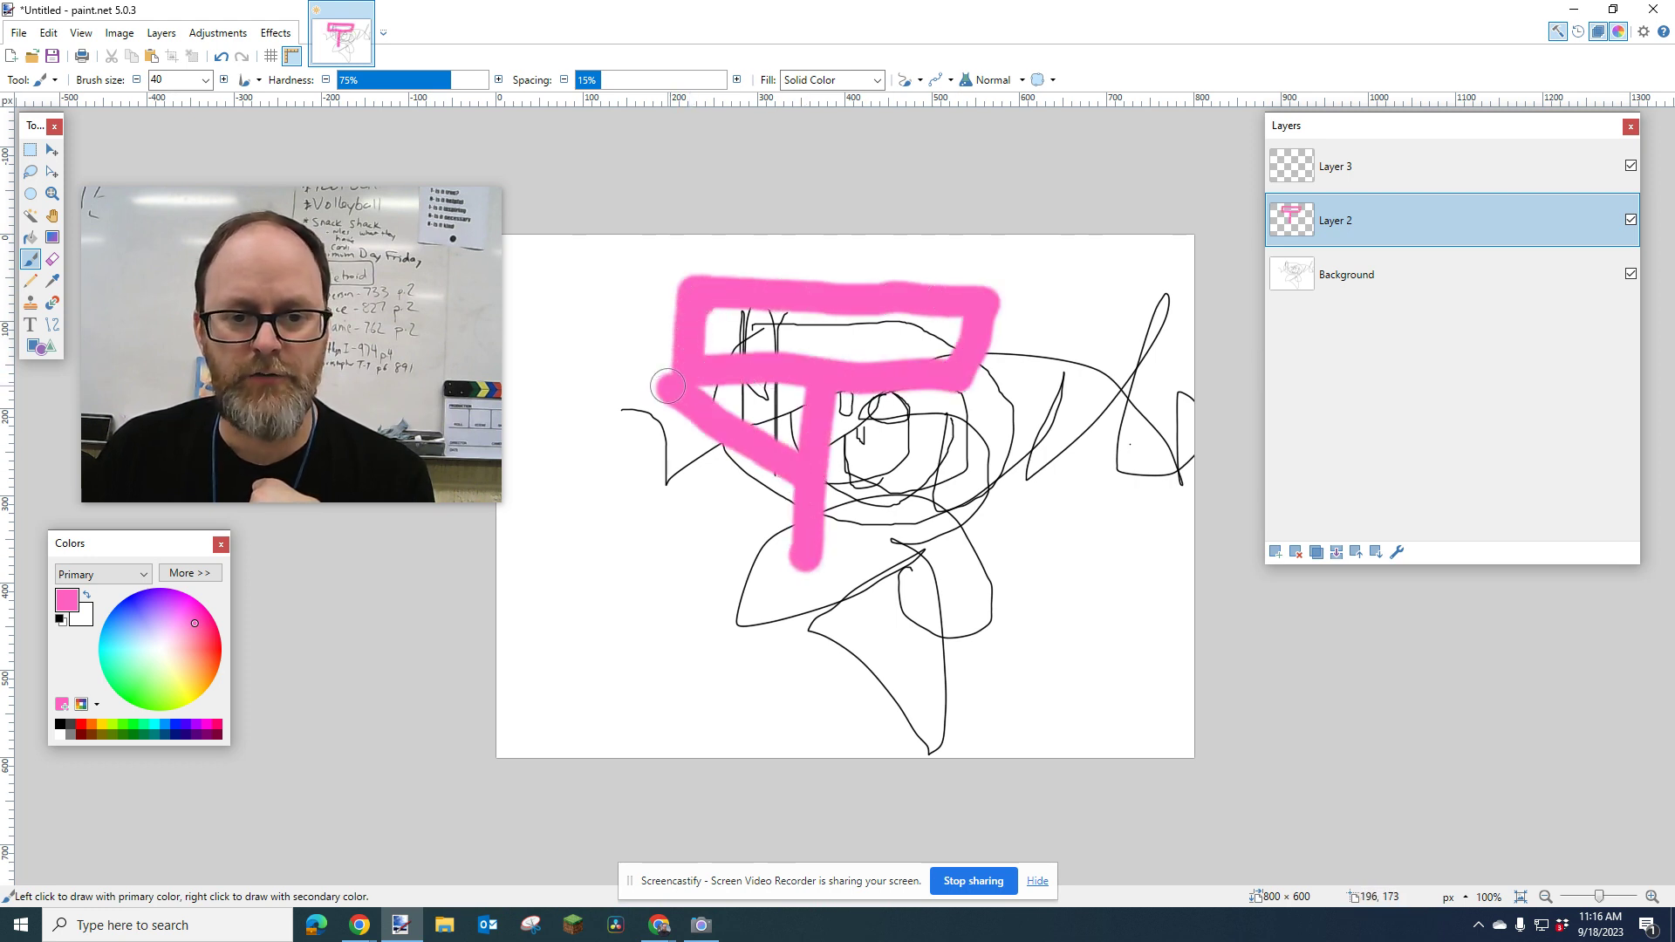
pyautogui.moveTo(831, 454); pyautogui.dragTo(1002, 426)
pyautogui.moveTo(797, 561); pyautogui.dragTo(685, 634)
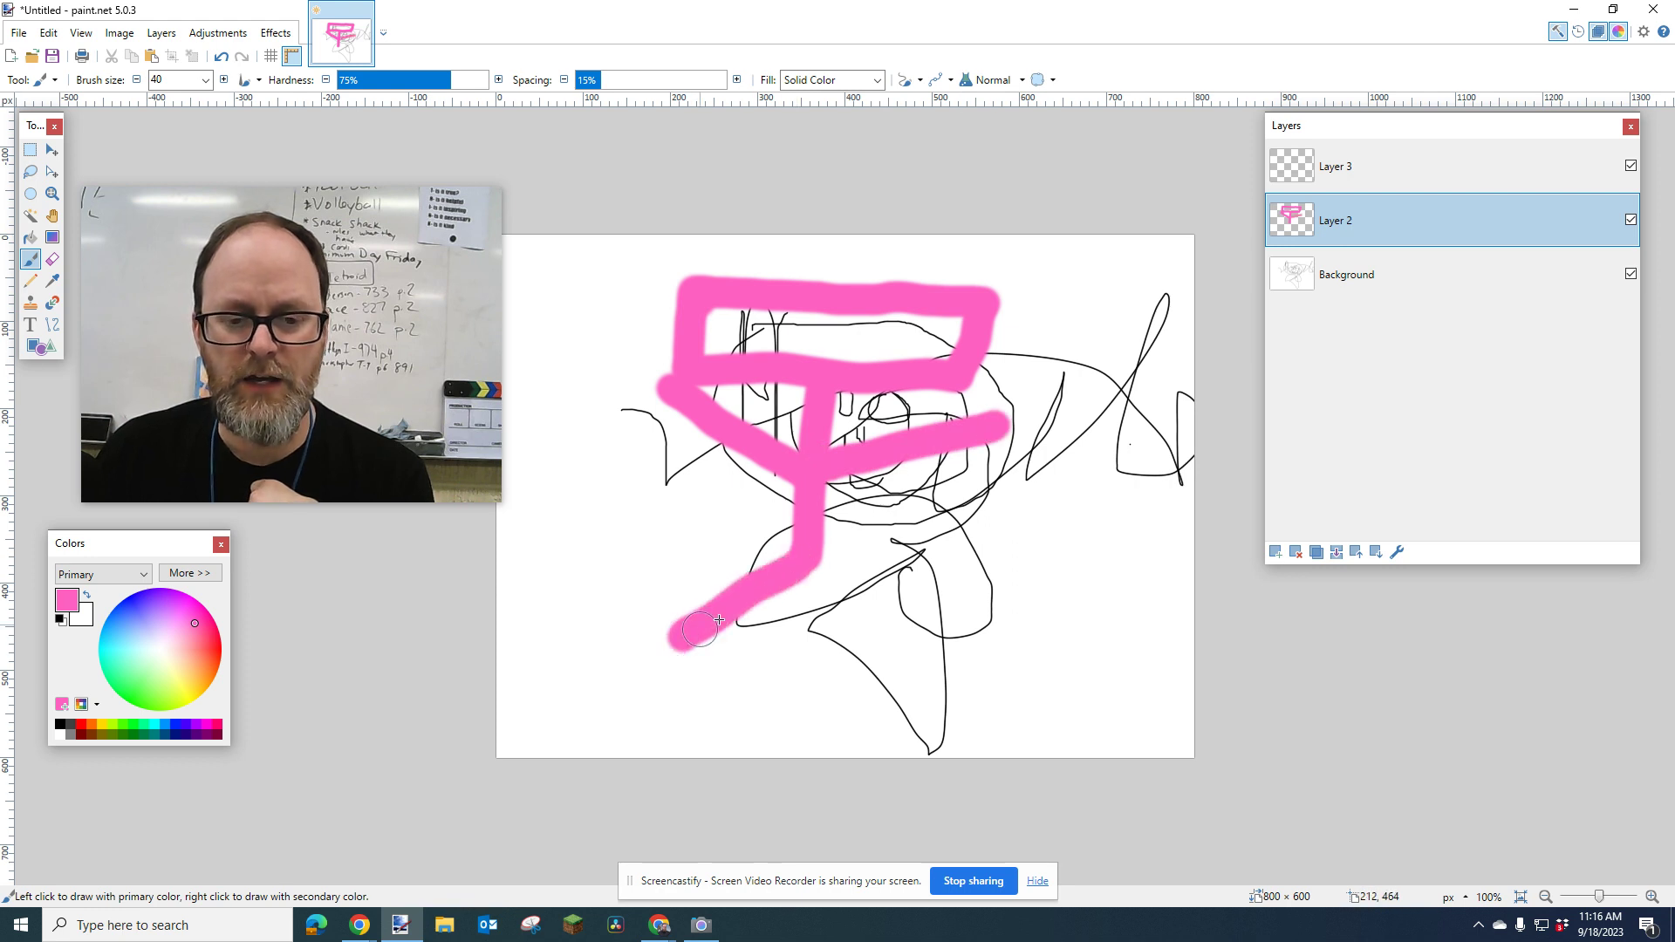
pyautogui.moveTo(824, 559); pyautogui.dragTo(955, 716)
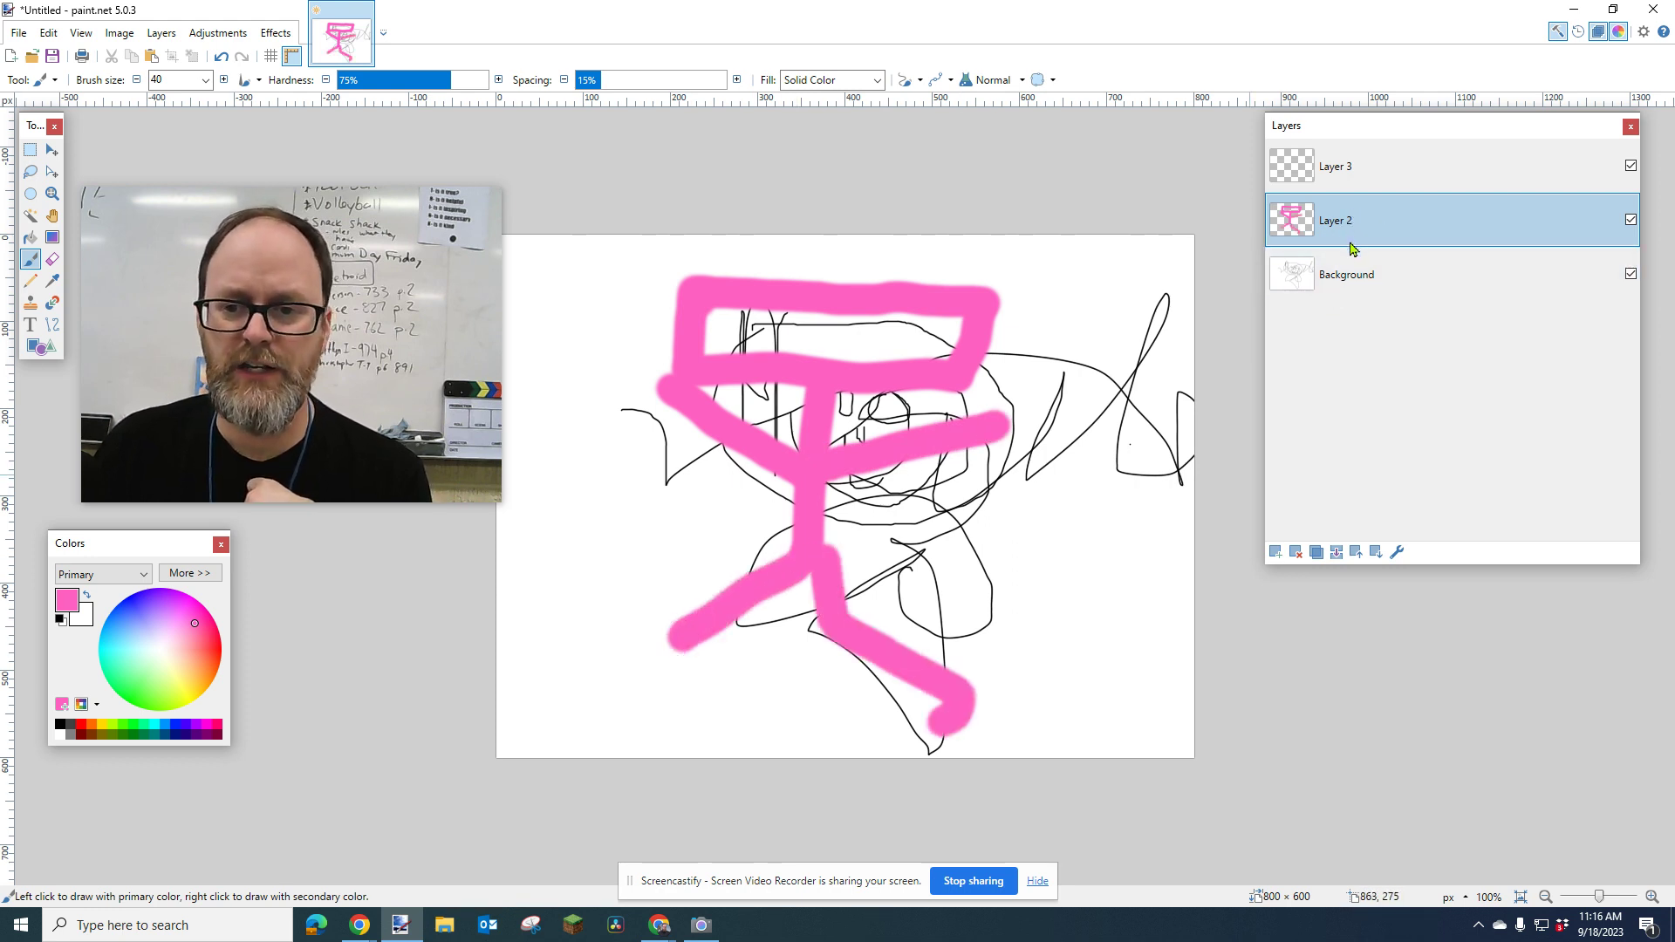
pyautogui.moveTo(1350, 249)
pyautogui.mouseDown()
pyautogui.moveTo(1360, 231)
pyautogui.moveTo(1341, 334)
pyautogui.mouseUp()
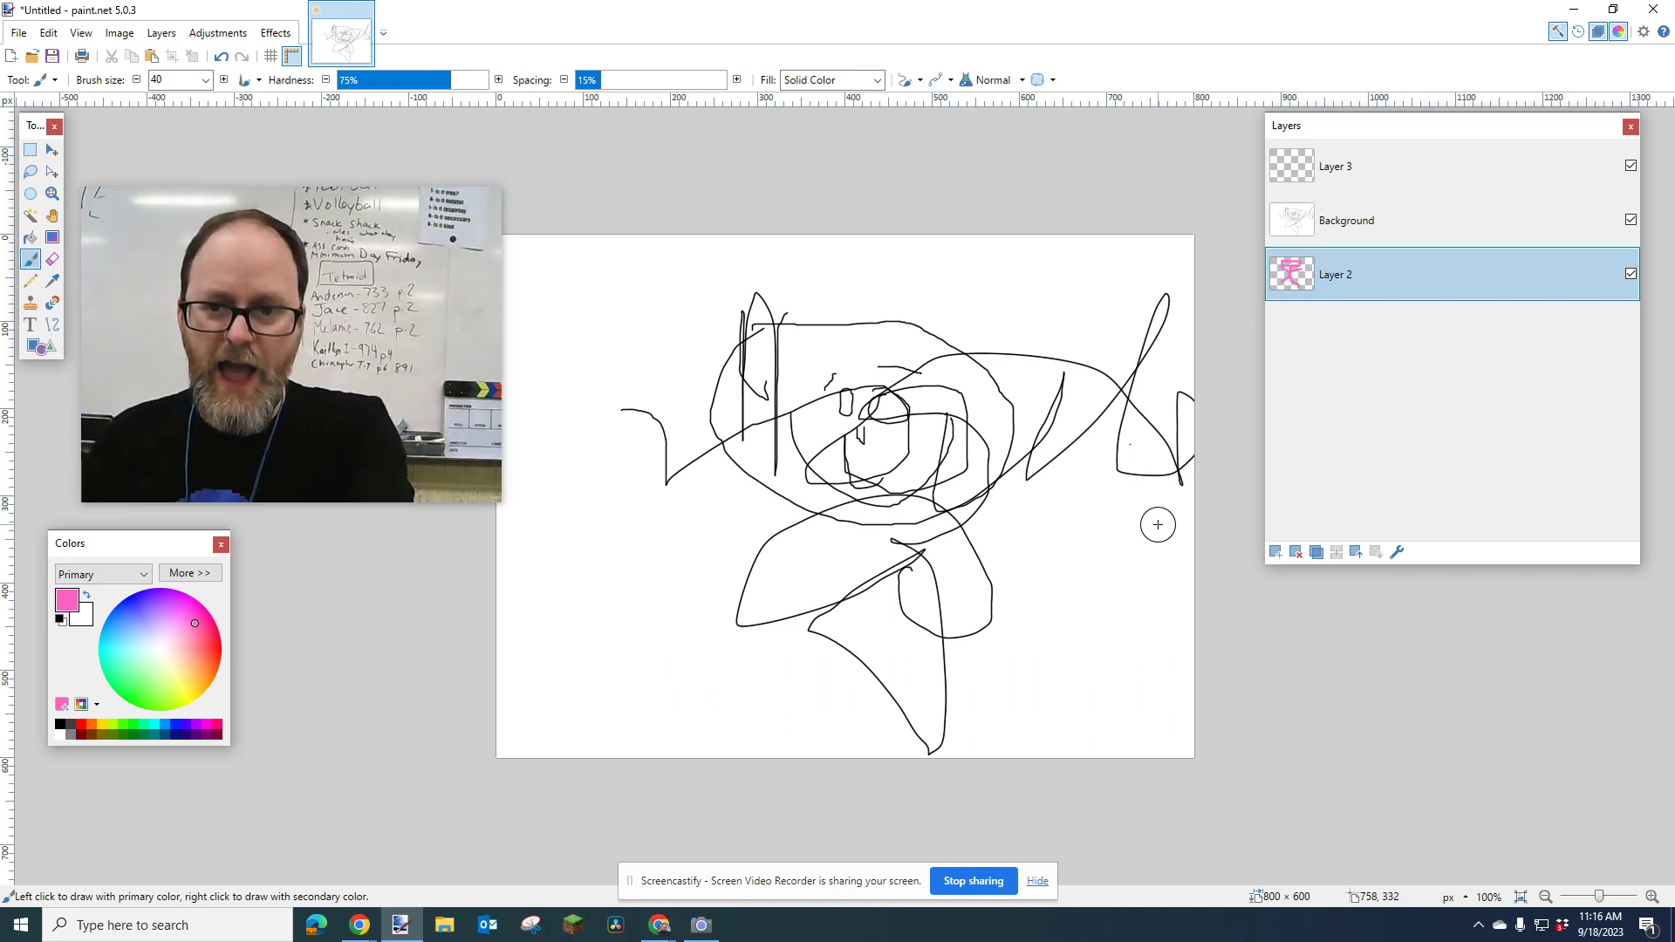
# Step: Move Background to the top, then return Layer 2 above it and select Layer 2
pyautogui.moveTo(1413, 222); pyautogui.dragTo(1404, 168)
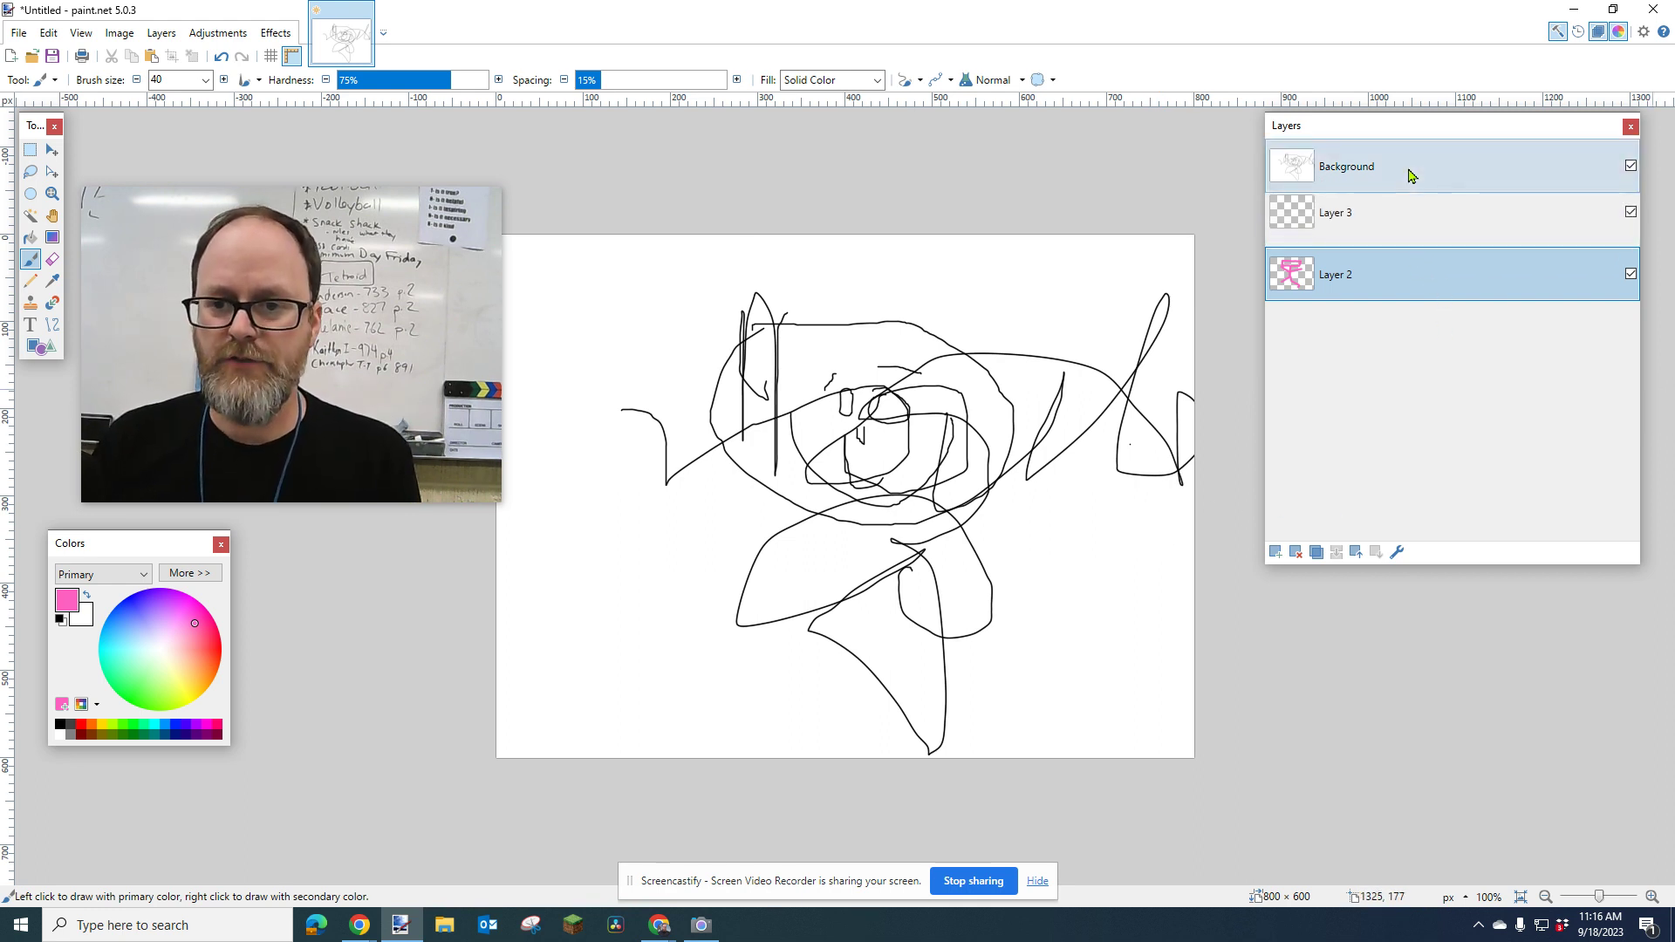
pyautogui.moveTo(1380, 254); pyautogui.dragTo(1376, 182)
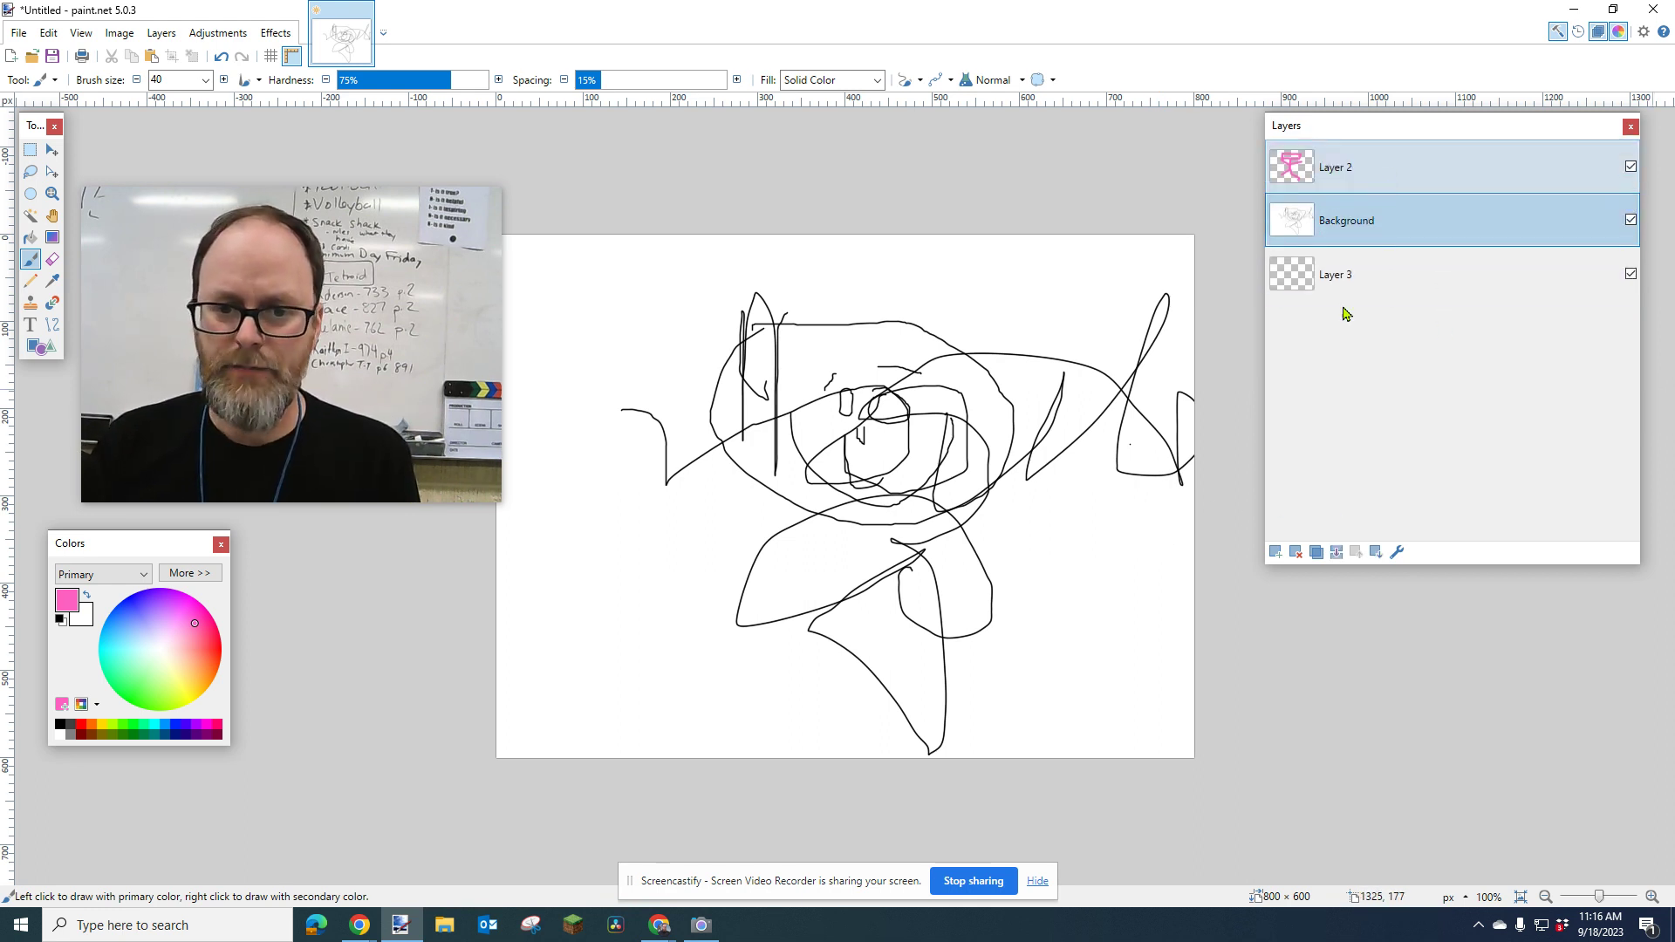
pyautogui.click(1324, 175)
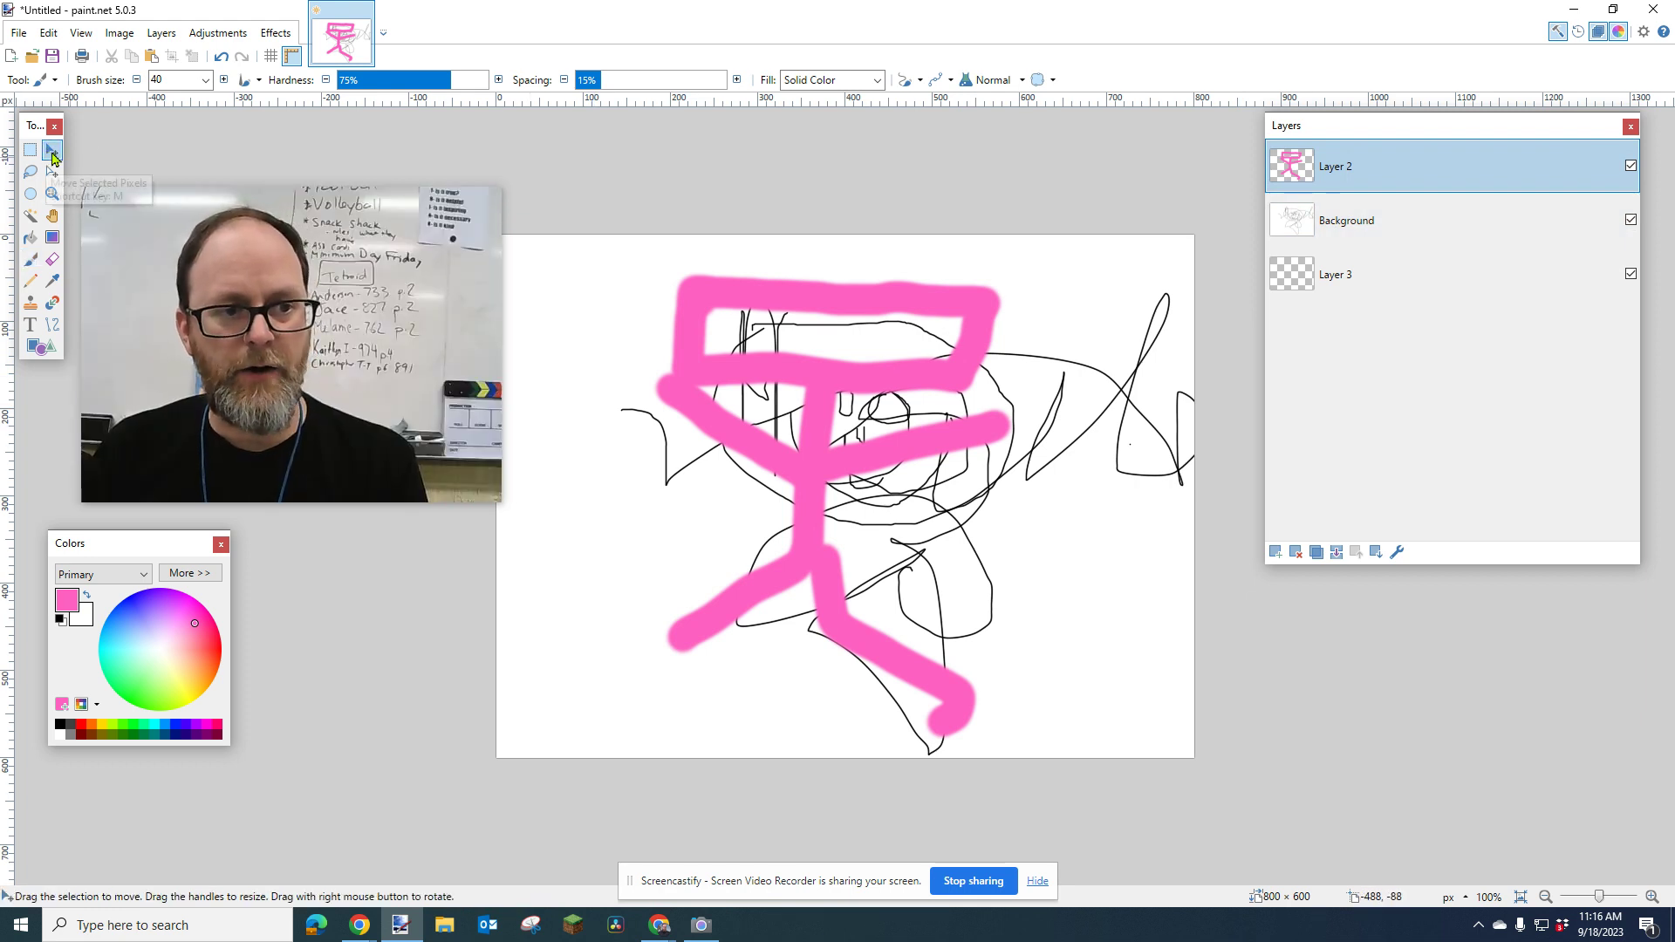
pyautogui.click(49, 154)
# Step: Shrink the pink figure to about 495 × 429 px, move it lower right, then raise Background above Layer 2
pyautogui.moveTo(823, 424); pyautogui.dragTo(991, 449)
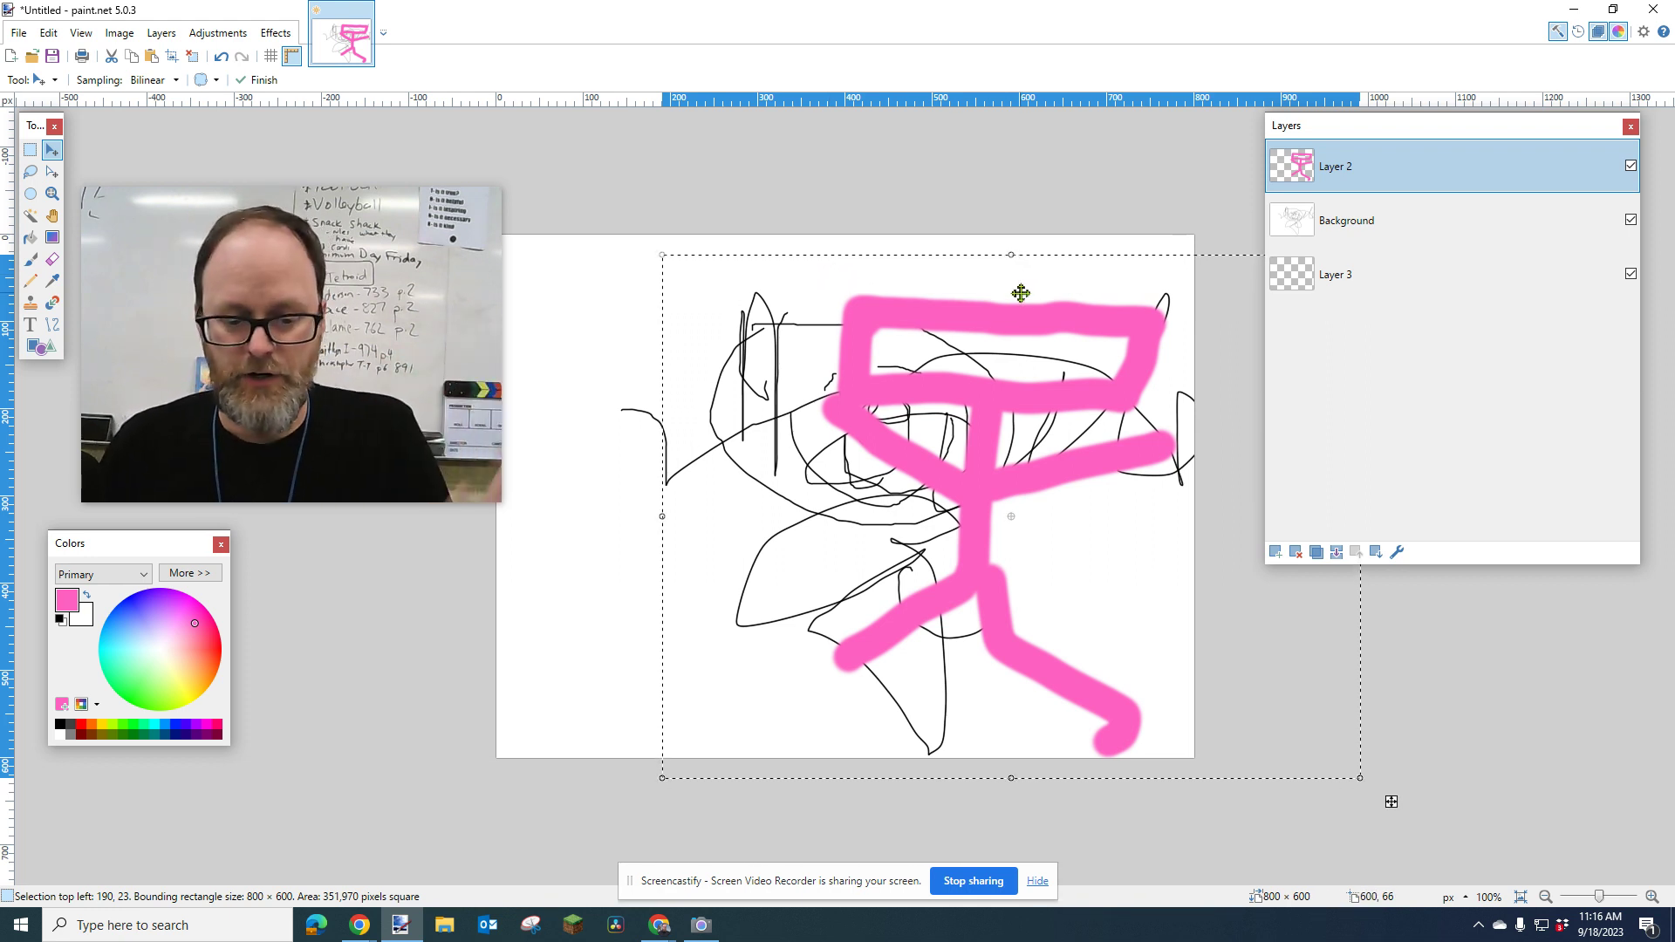
pyautogui.hotkey('ctrl', 'd')
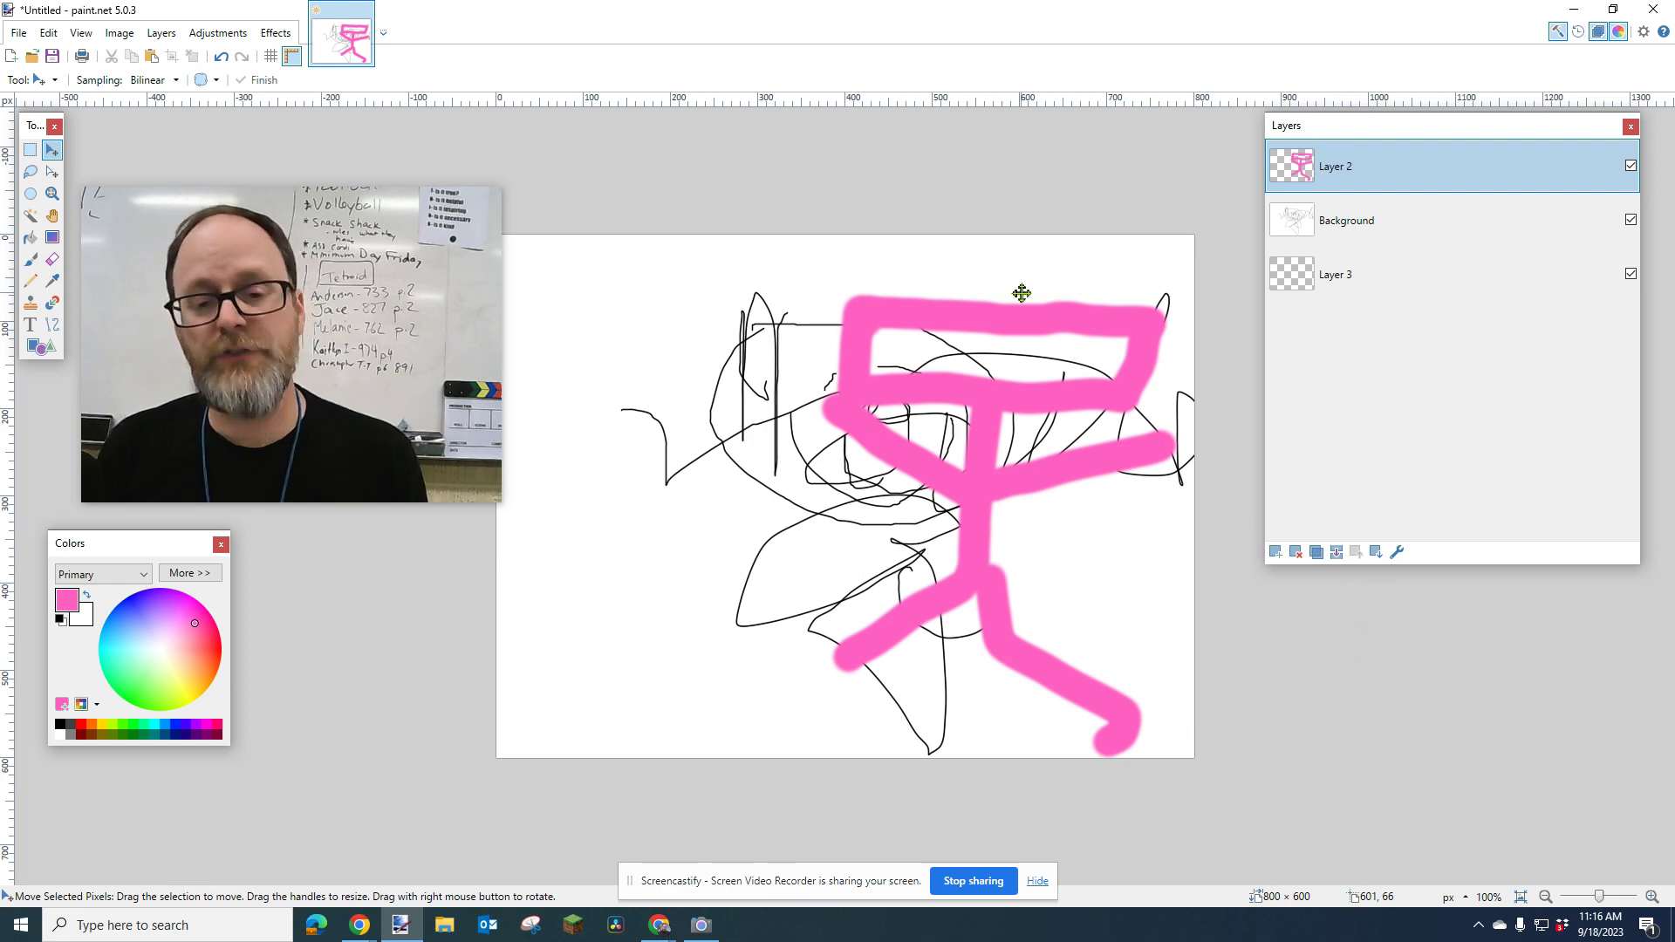
pyautogui.moveTo(1021, 293); pyautogui.dragTo(855, 370)
pyautogui.moveTo(1169, 223); pyautogui.dragTo(903, 372)
pyautogui.moveTo(818, 480); pyautogui.dragTo(1103, 468)
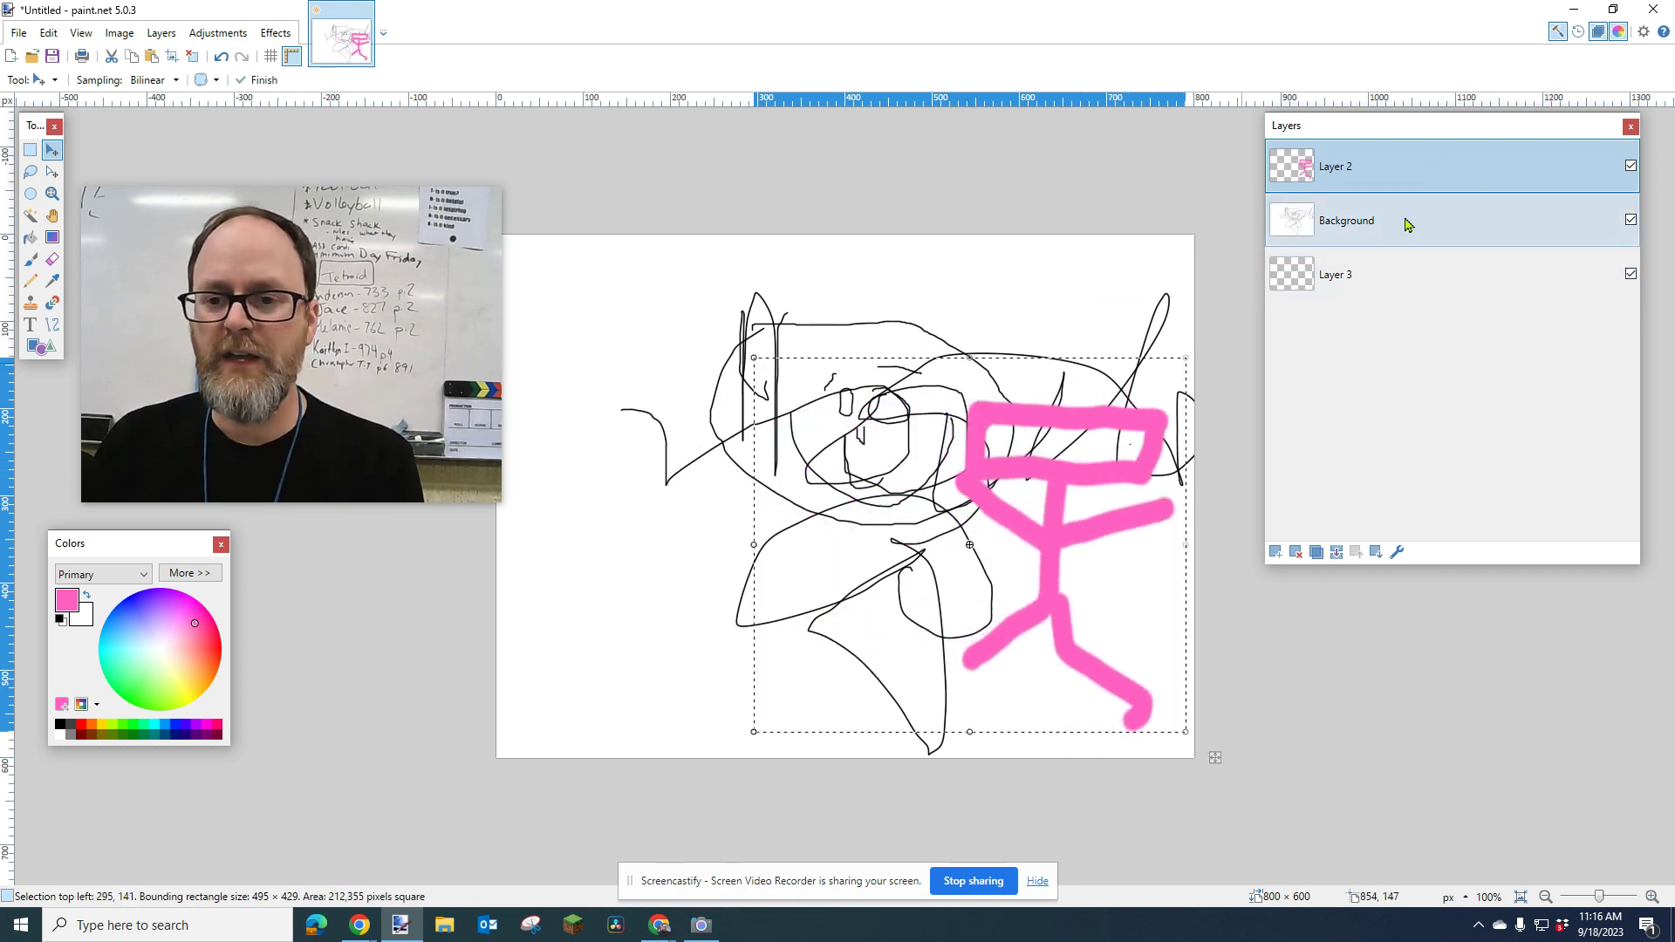
pyautogui.moveTo(1399, 238)
pyautogui.mouseDown()
pyautogui.moveTo(1375, 165)
pyautogui.moveTo(1385, 225)
pyautogui.mouseUp()
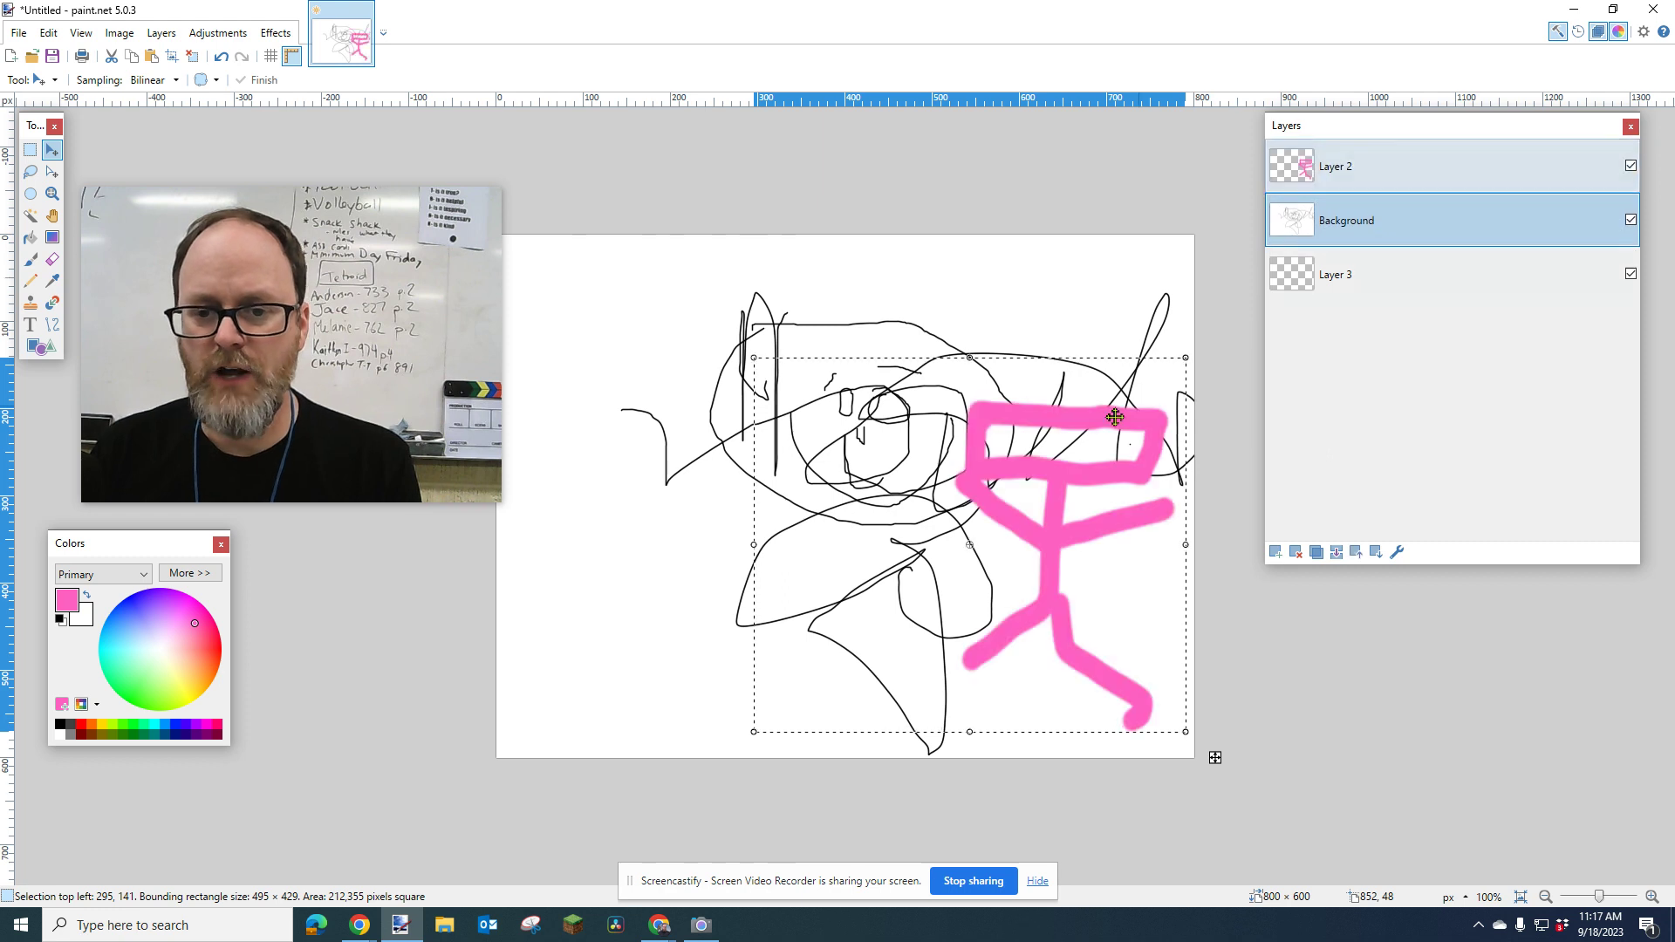
# Step: Hide the Background sketch, fill Layer 3 with white using the Paint Bucket, then select Layer 2
pyautogui.hotkey('ctrl', 'd')
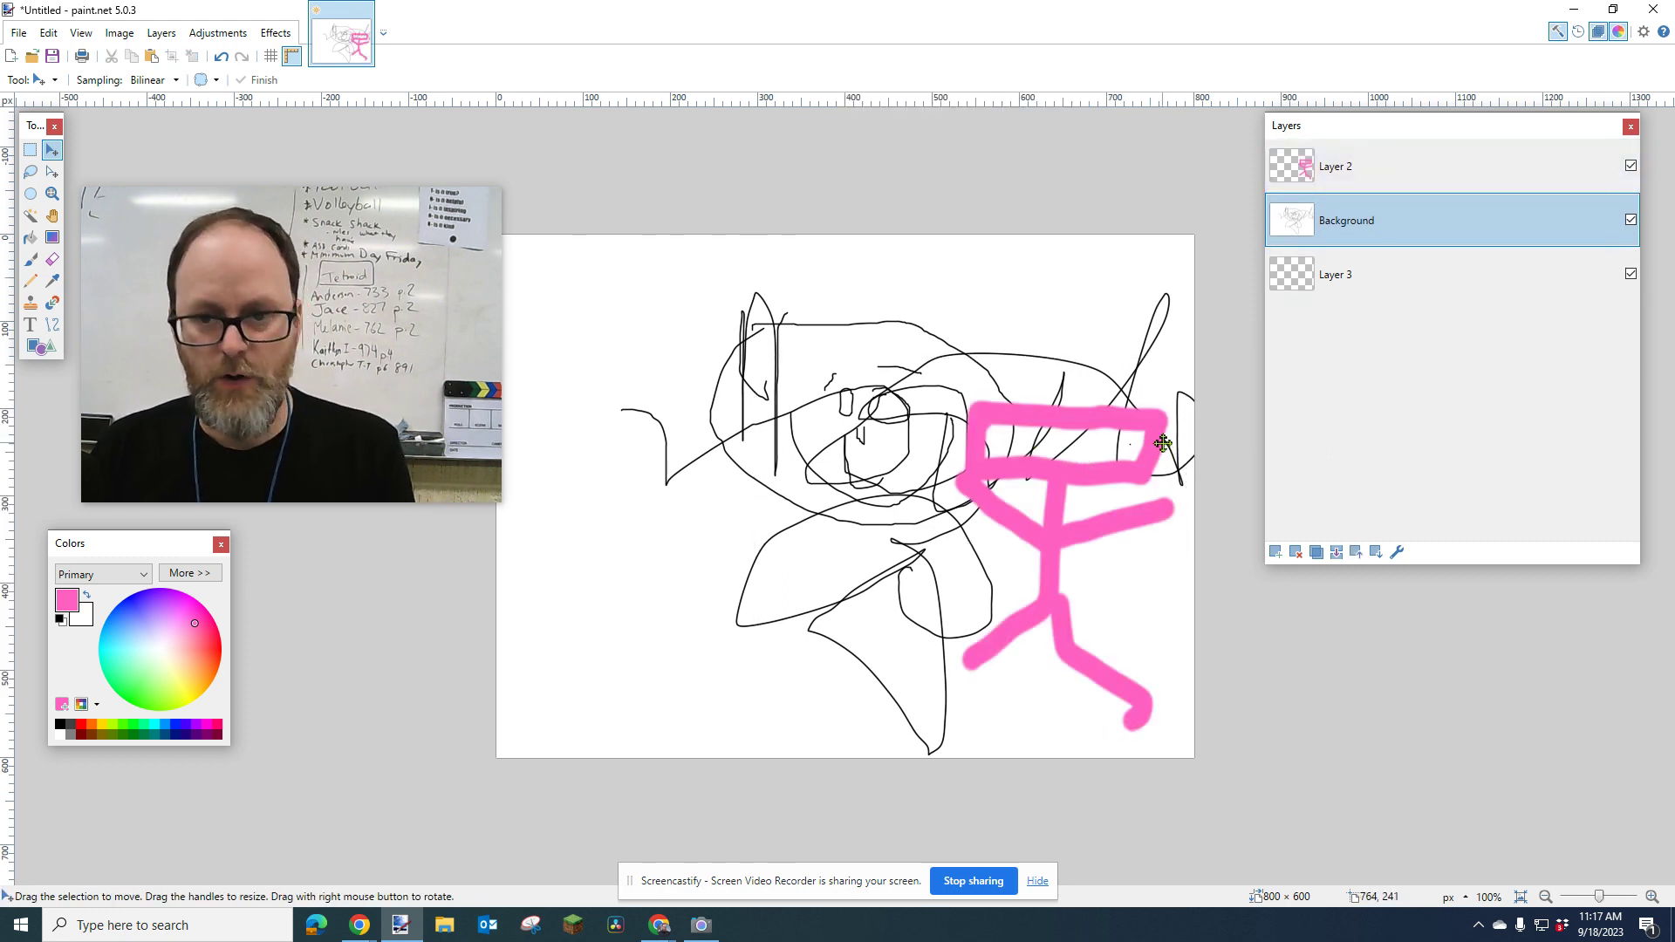
pyautogui.click(1630, 220)
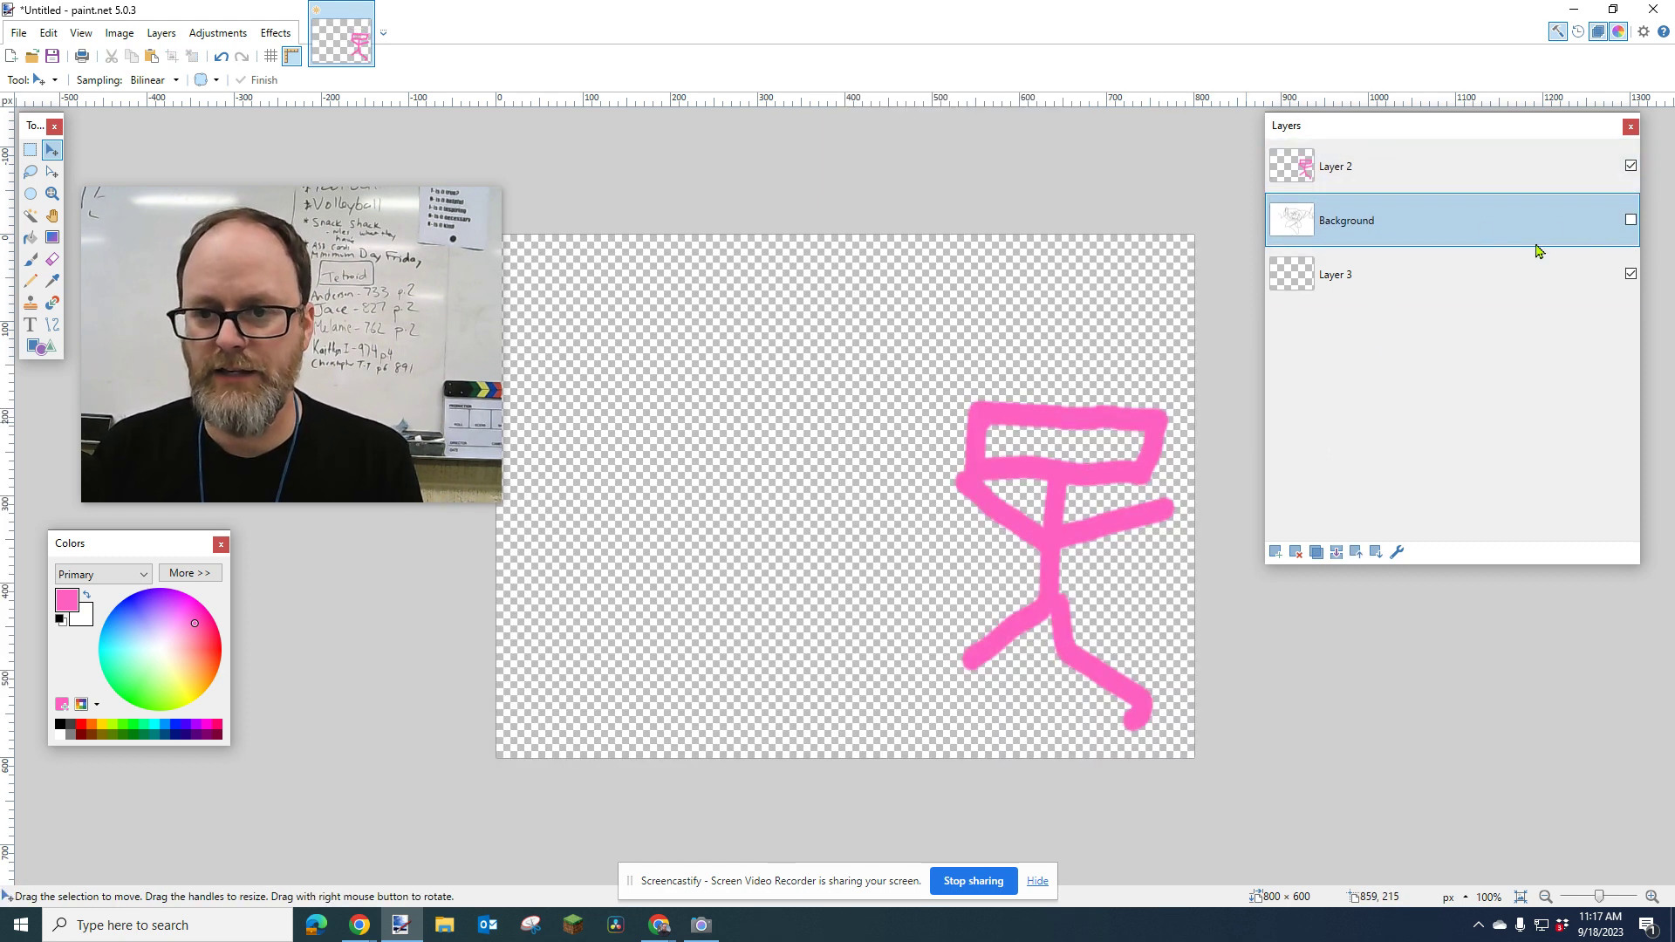
pyautogui.click(1383, 282)
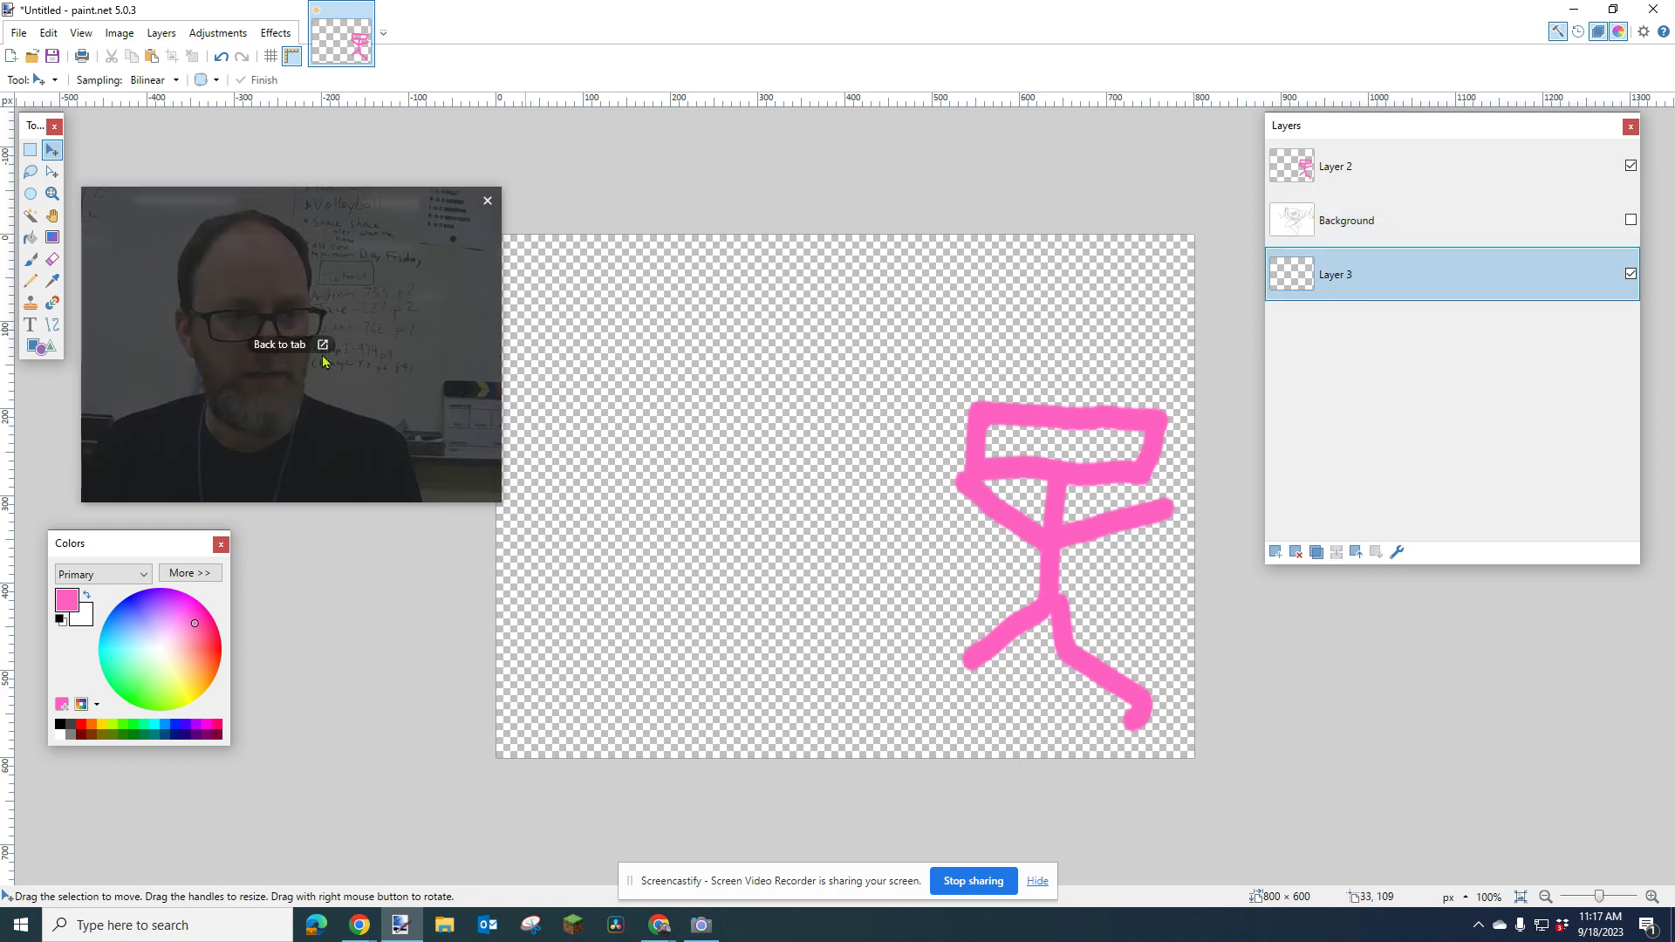
pyautogui.click(31, 236)
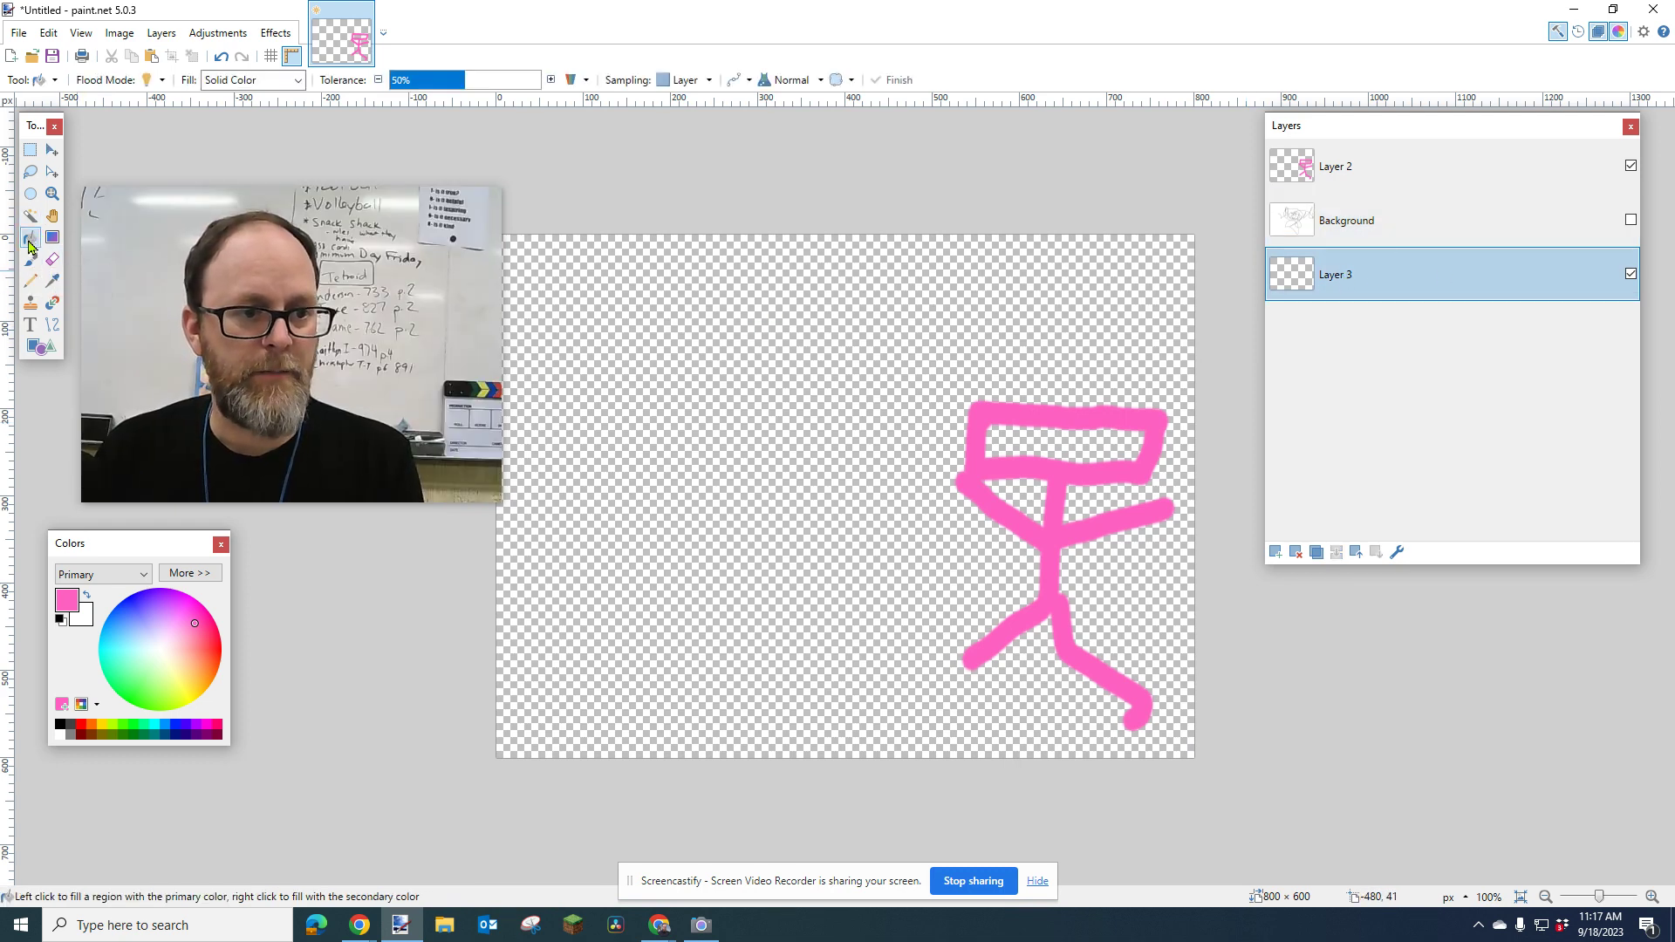
pyautogui.click(86, 596)
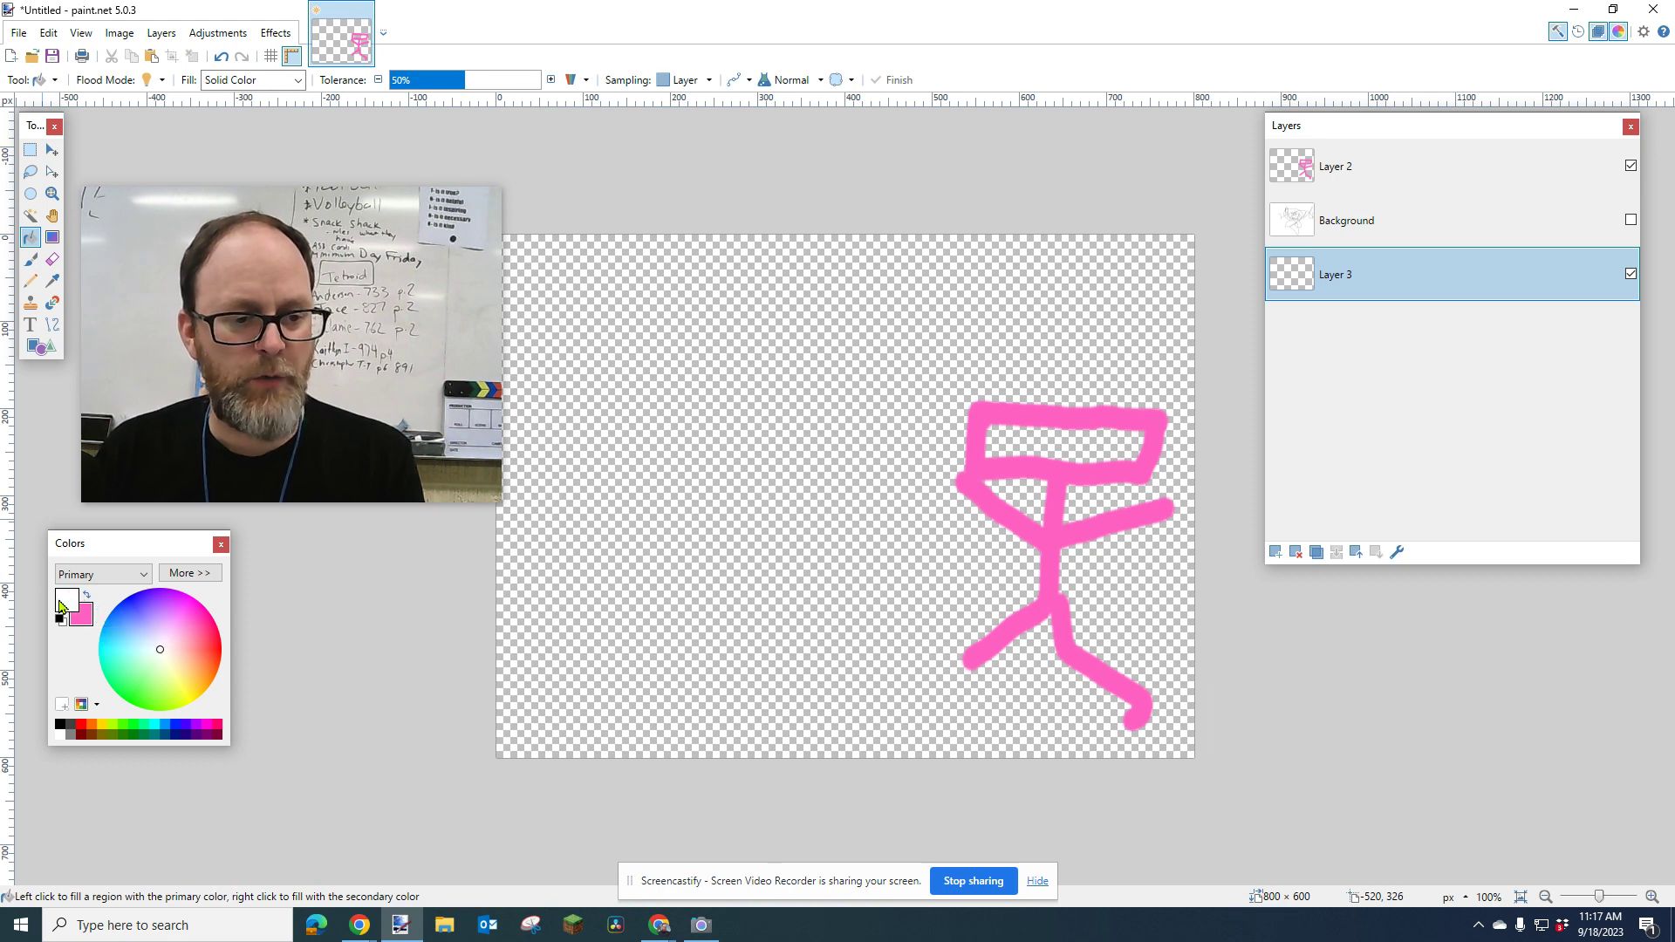
pyautogui.click(685, 433)
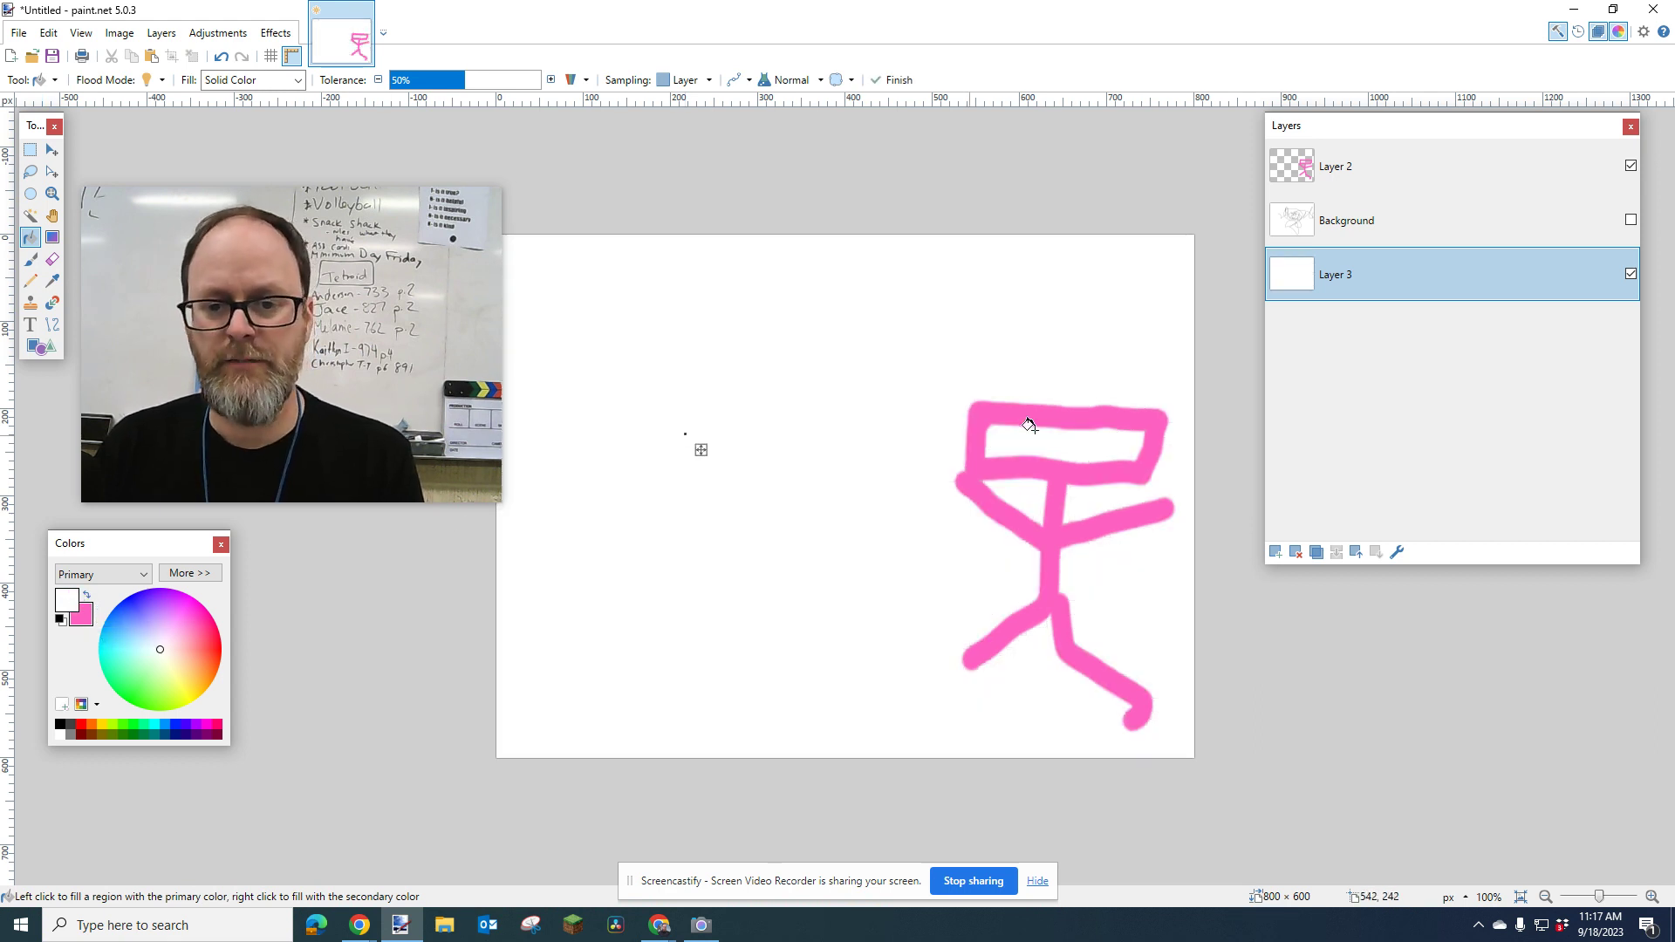
pyautogui.click(1425, 165)
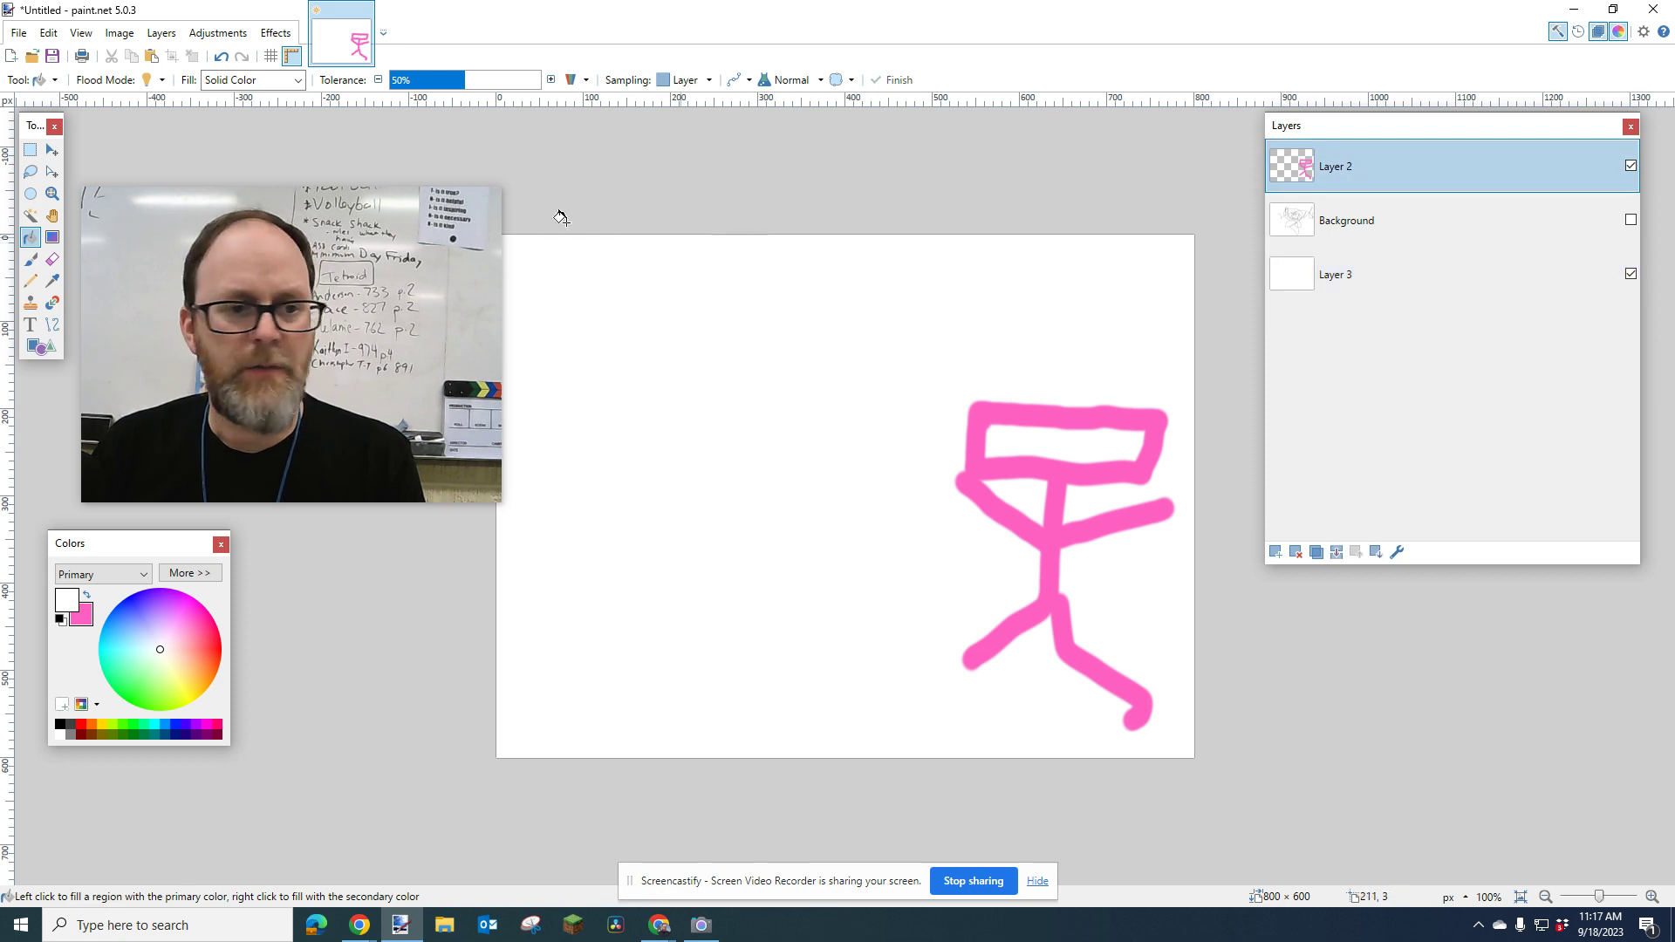
# Step: Nudge the pink figure on Layer 2, then shift Layer 3's white fill and undo that move
pyautogui.click(51, 150)
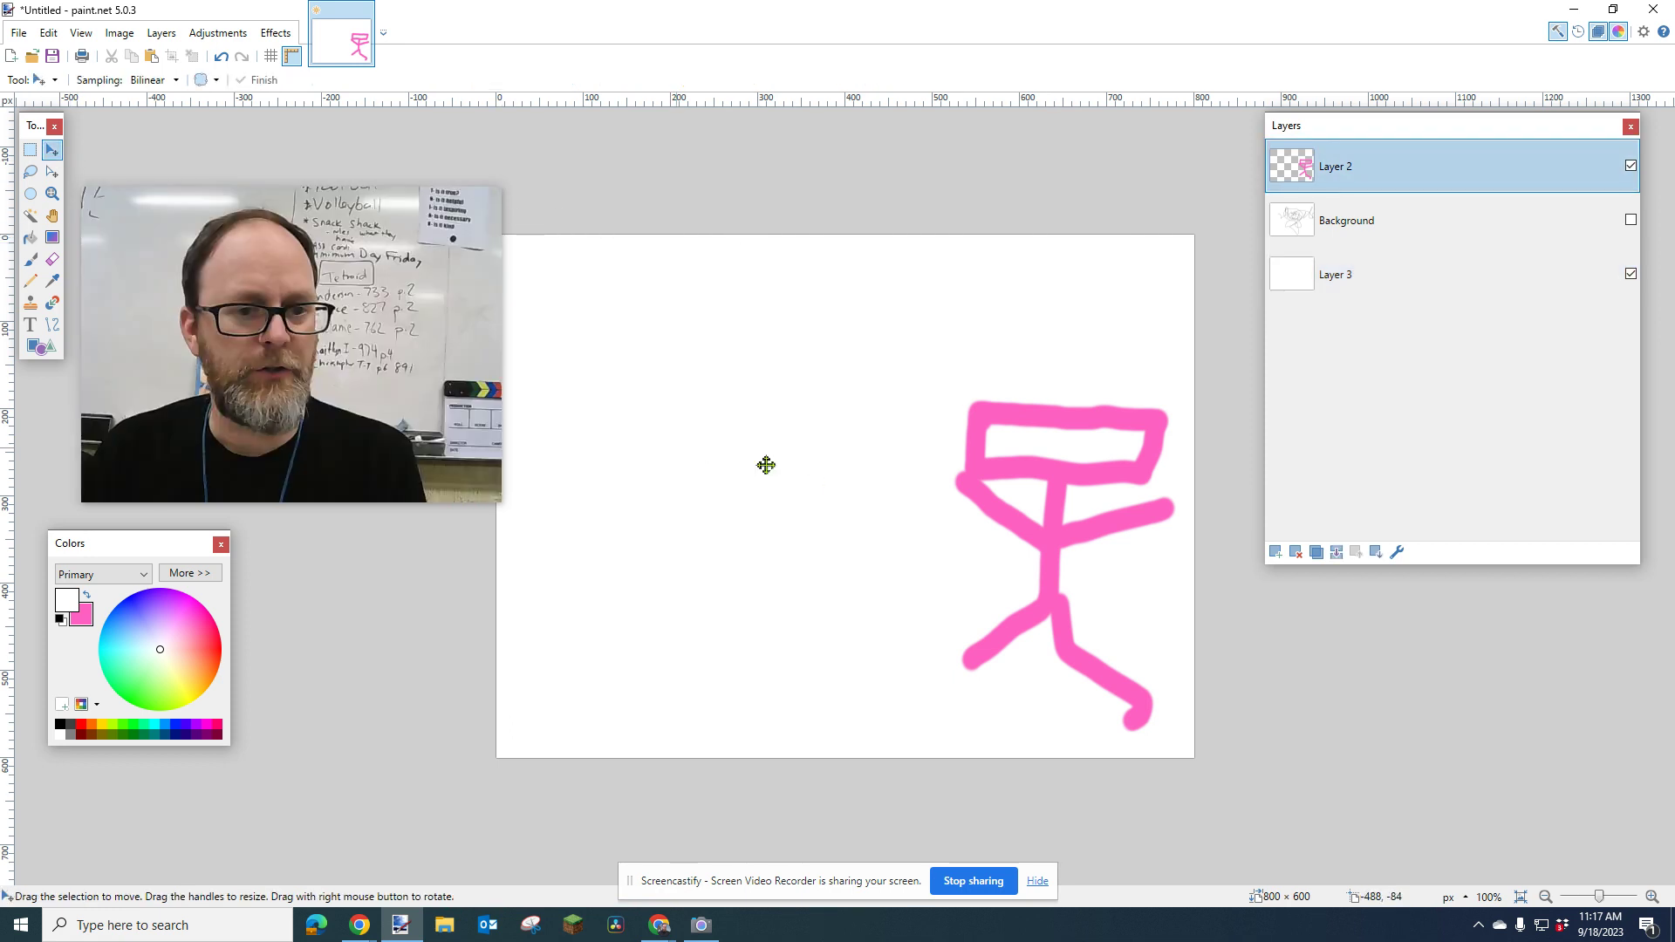
pyautogui.moveTo(1050, 535)
pyautogui.mouseDown()
pyautogui.moveTo(964, 572)
pyautogui.moveTo(1055, 546)
pyautogui.mouseUp()
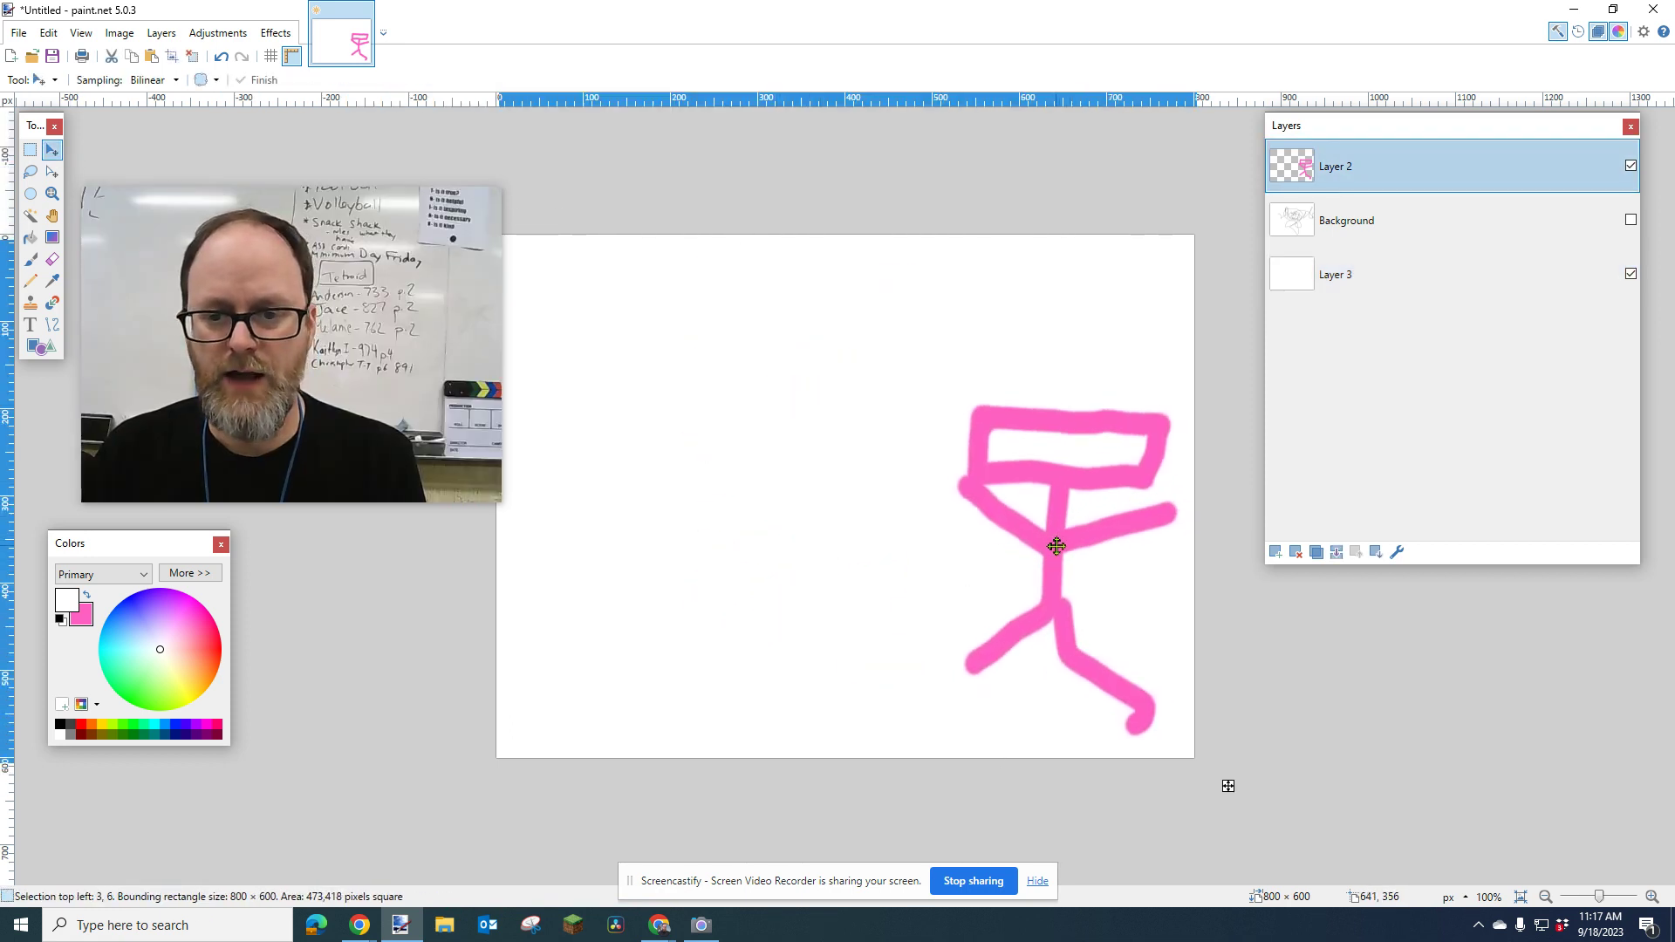
pyautogui.click(1385, 295)
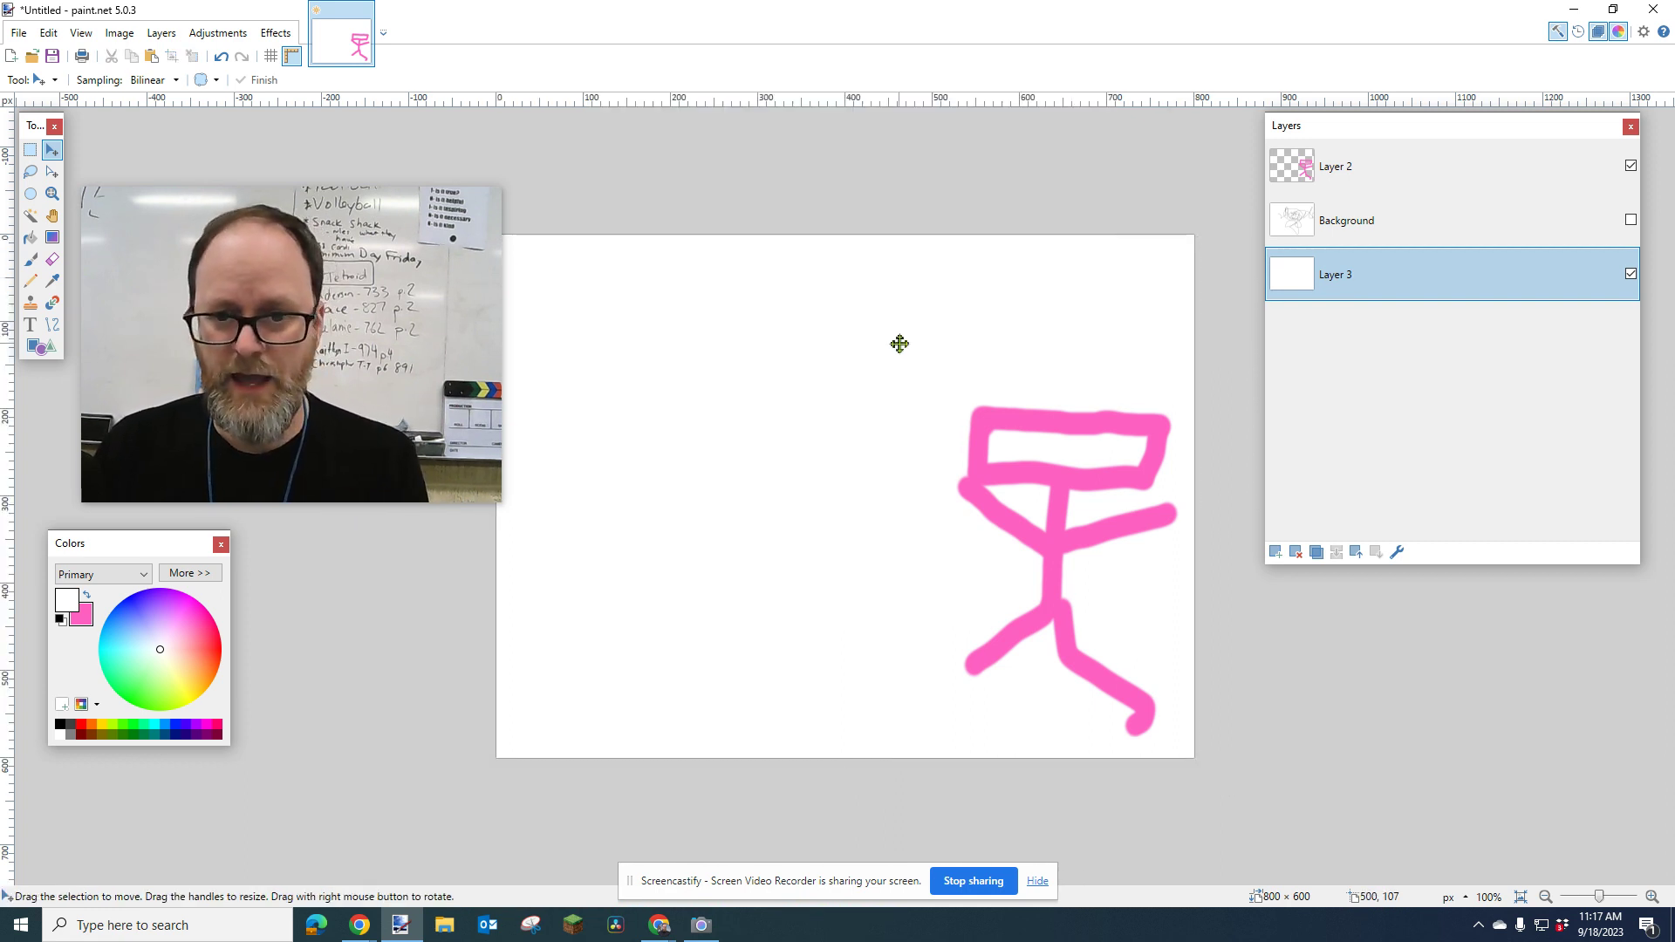
pyautogui.moveTo(1061, 441); pyautogui.dragTo(663, 560)
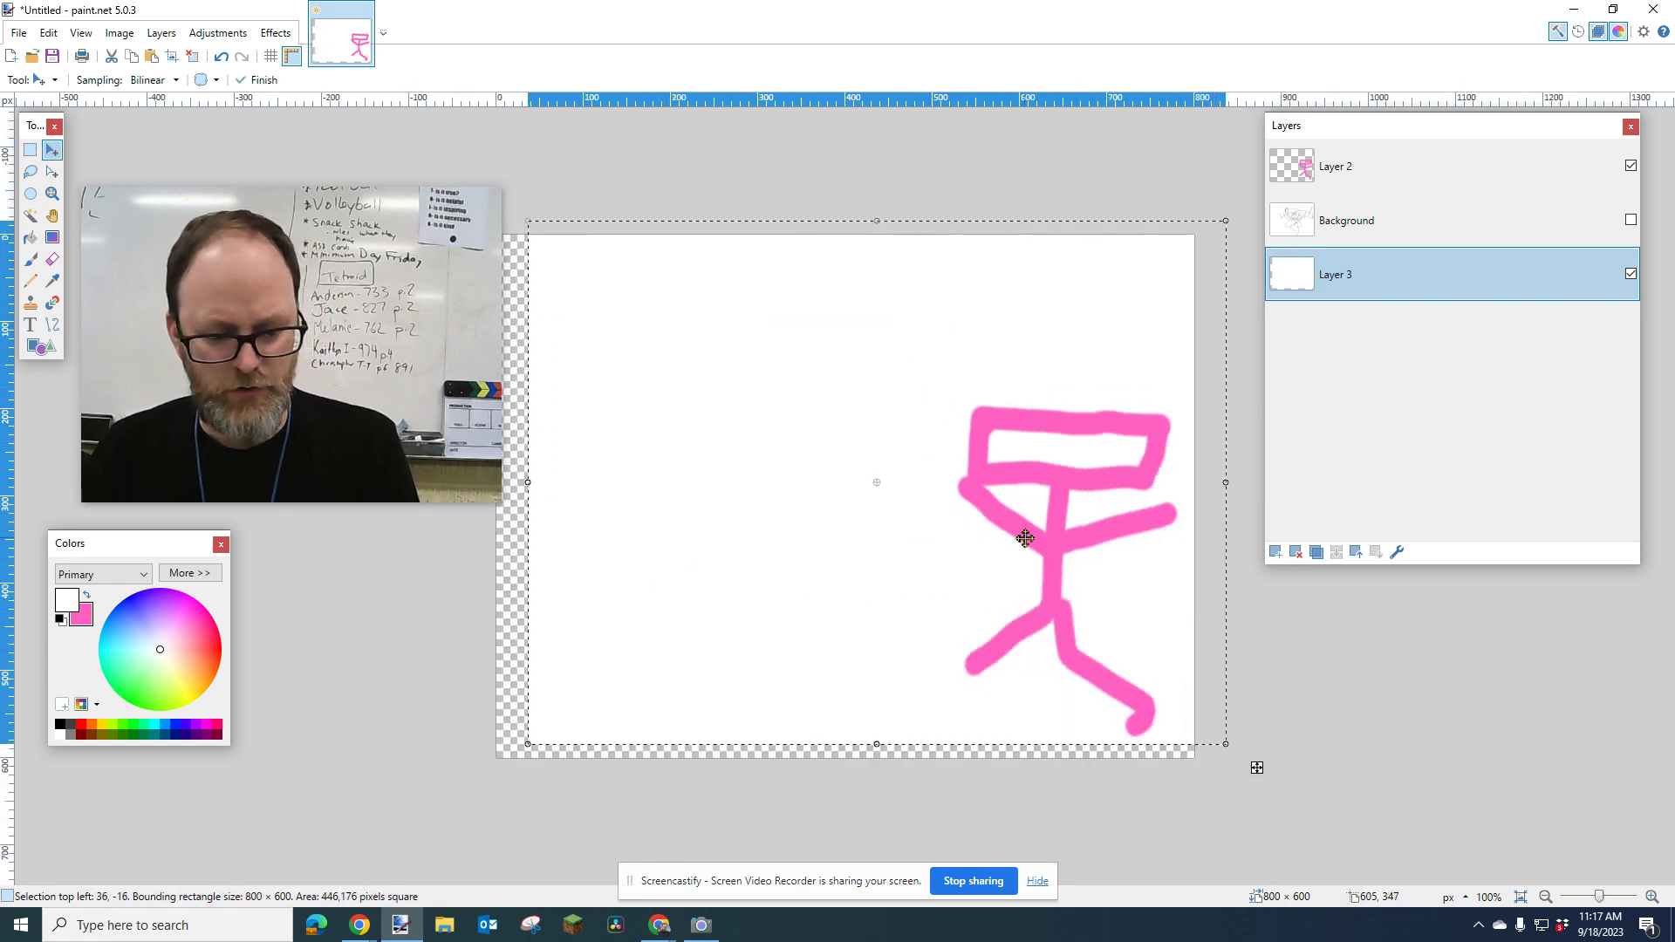
pyautogui.hotkey('ctrl', 'z')
pyautogui.hotkey('ctrl', 'z')
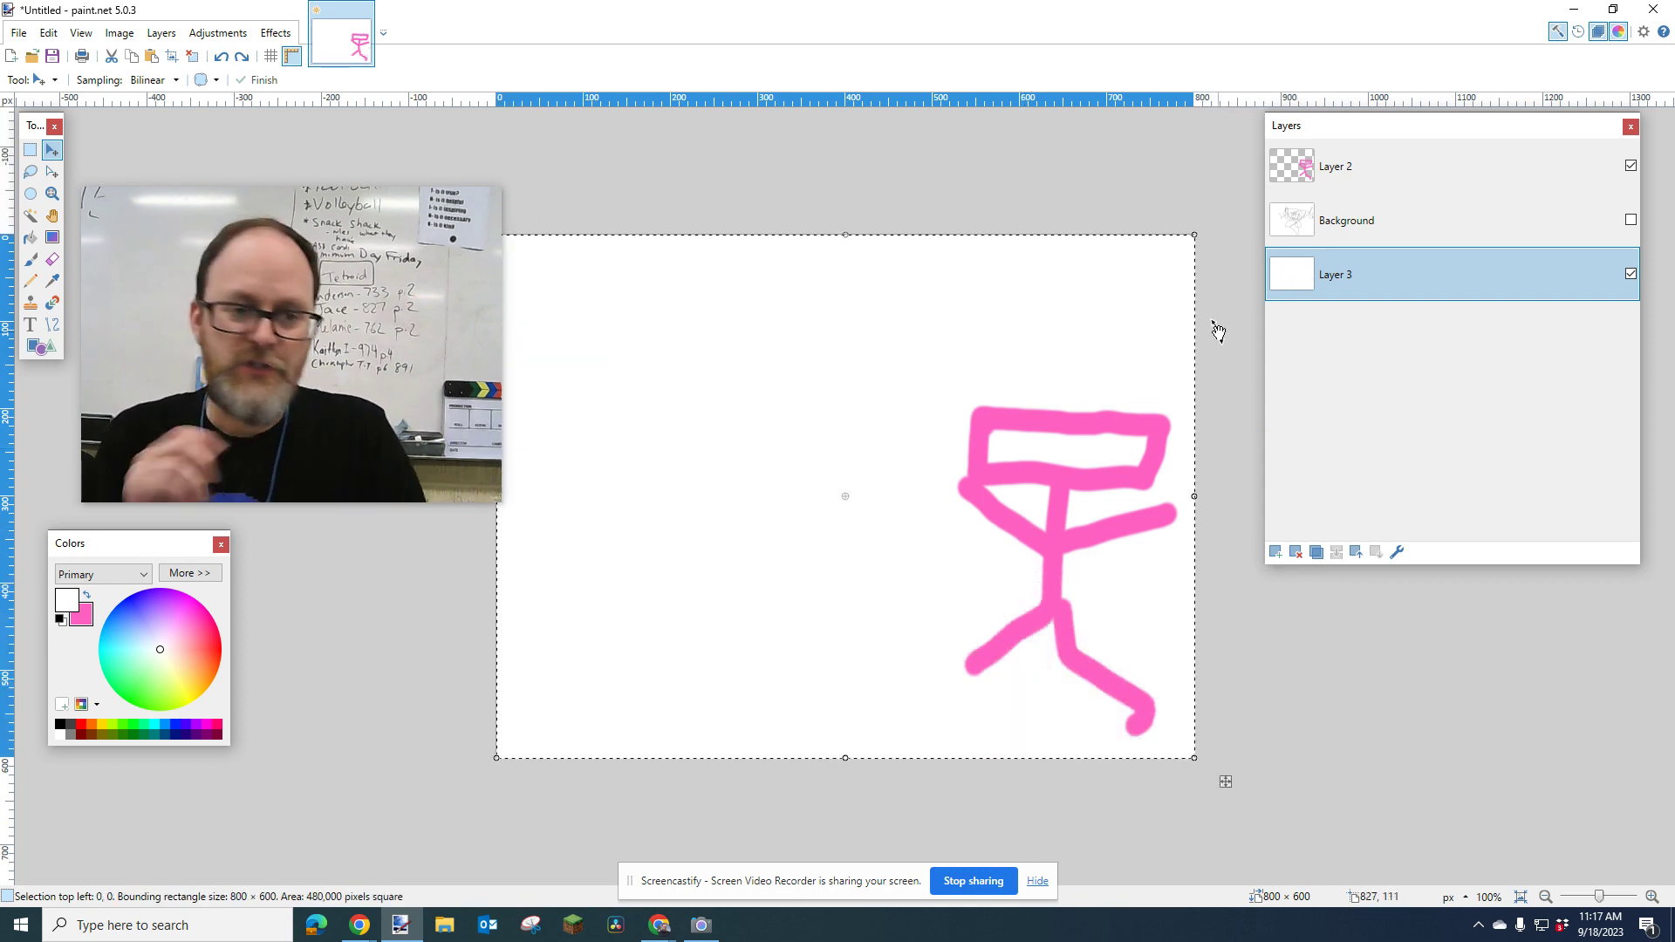
pyautogui.hotkey('ctrl', 'y')
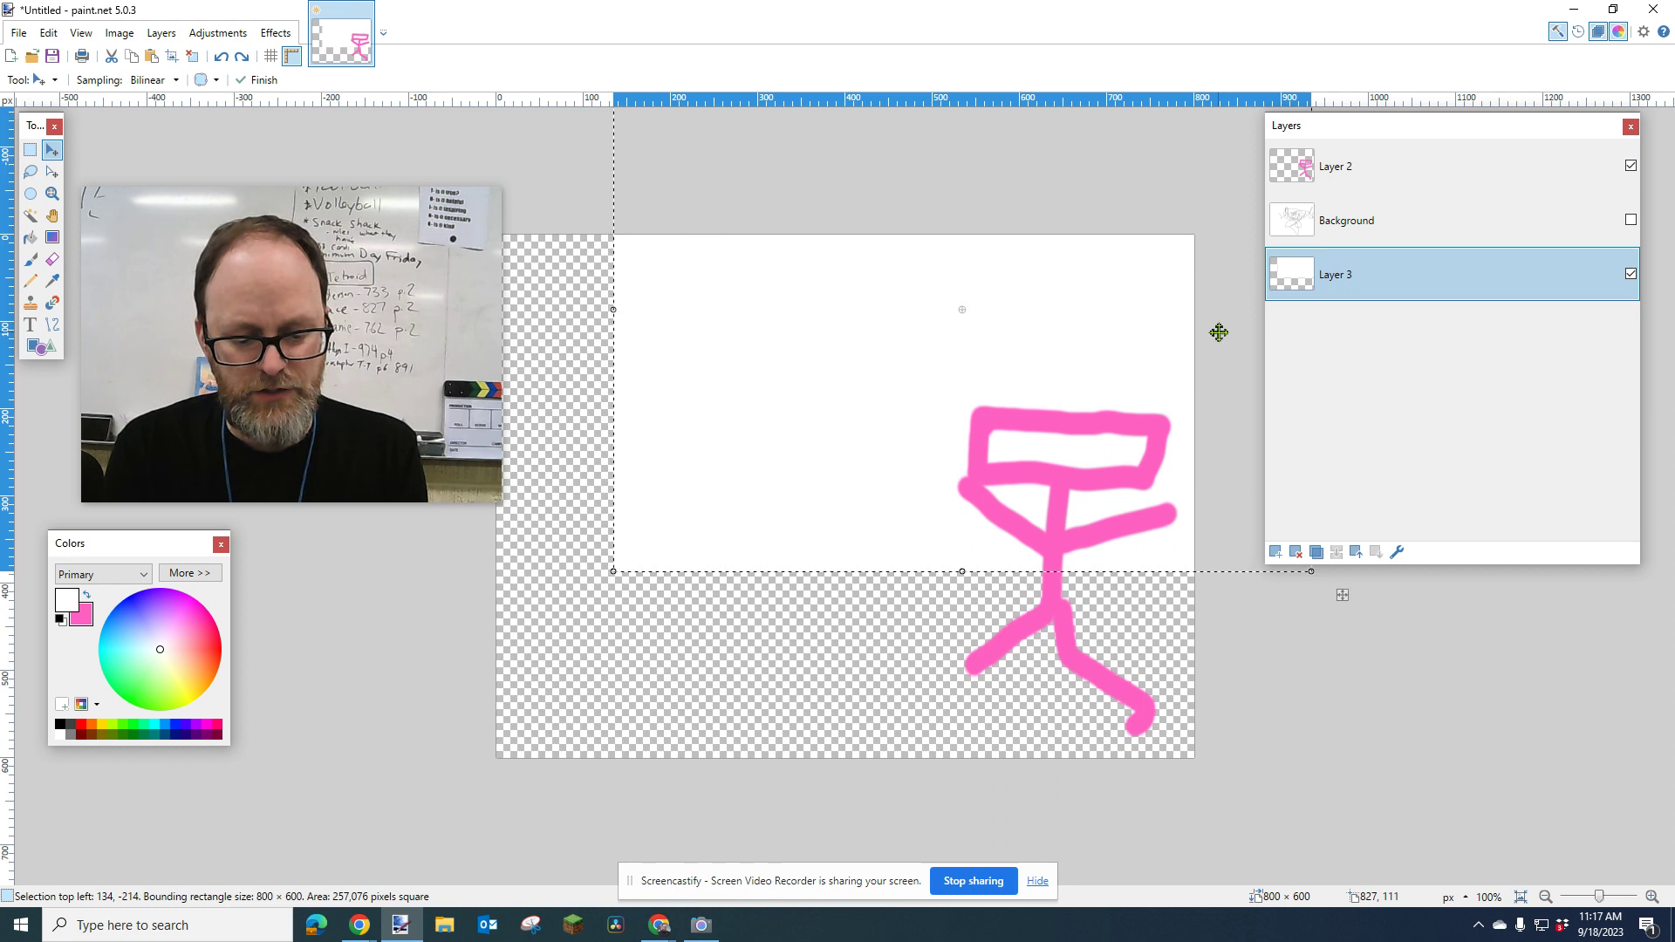
pyautogui.hotkey('ctrl', 'z')
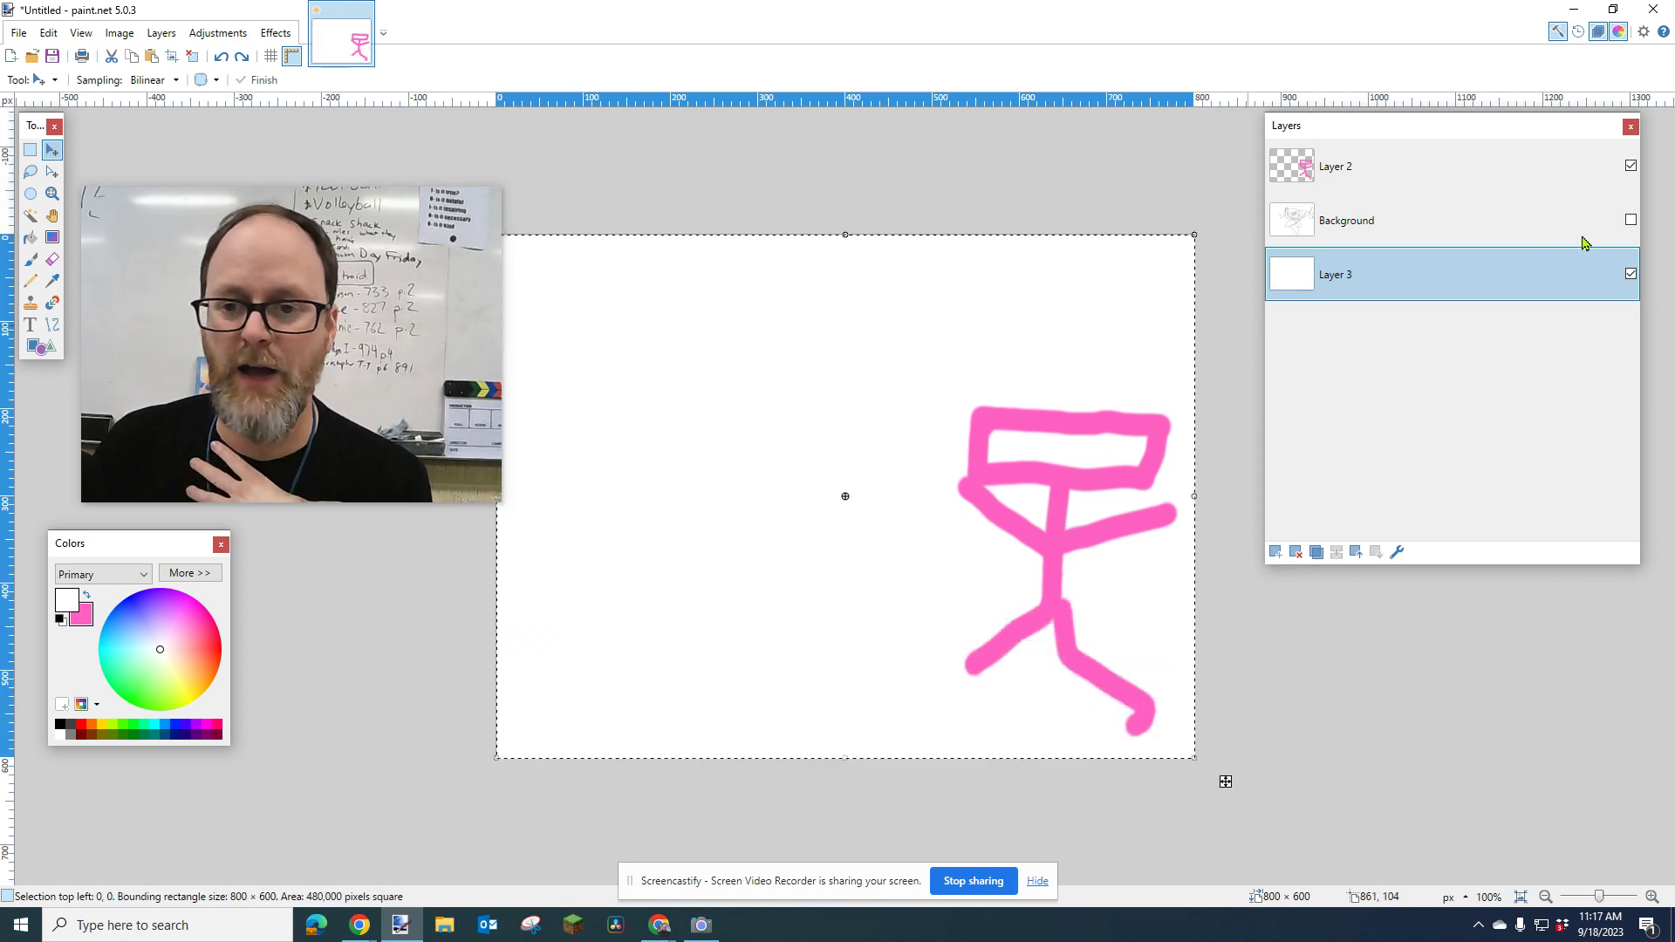
pyautogui.click(1486, 164)
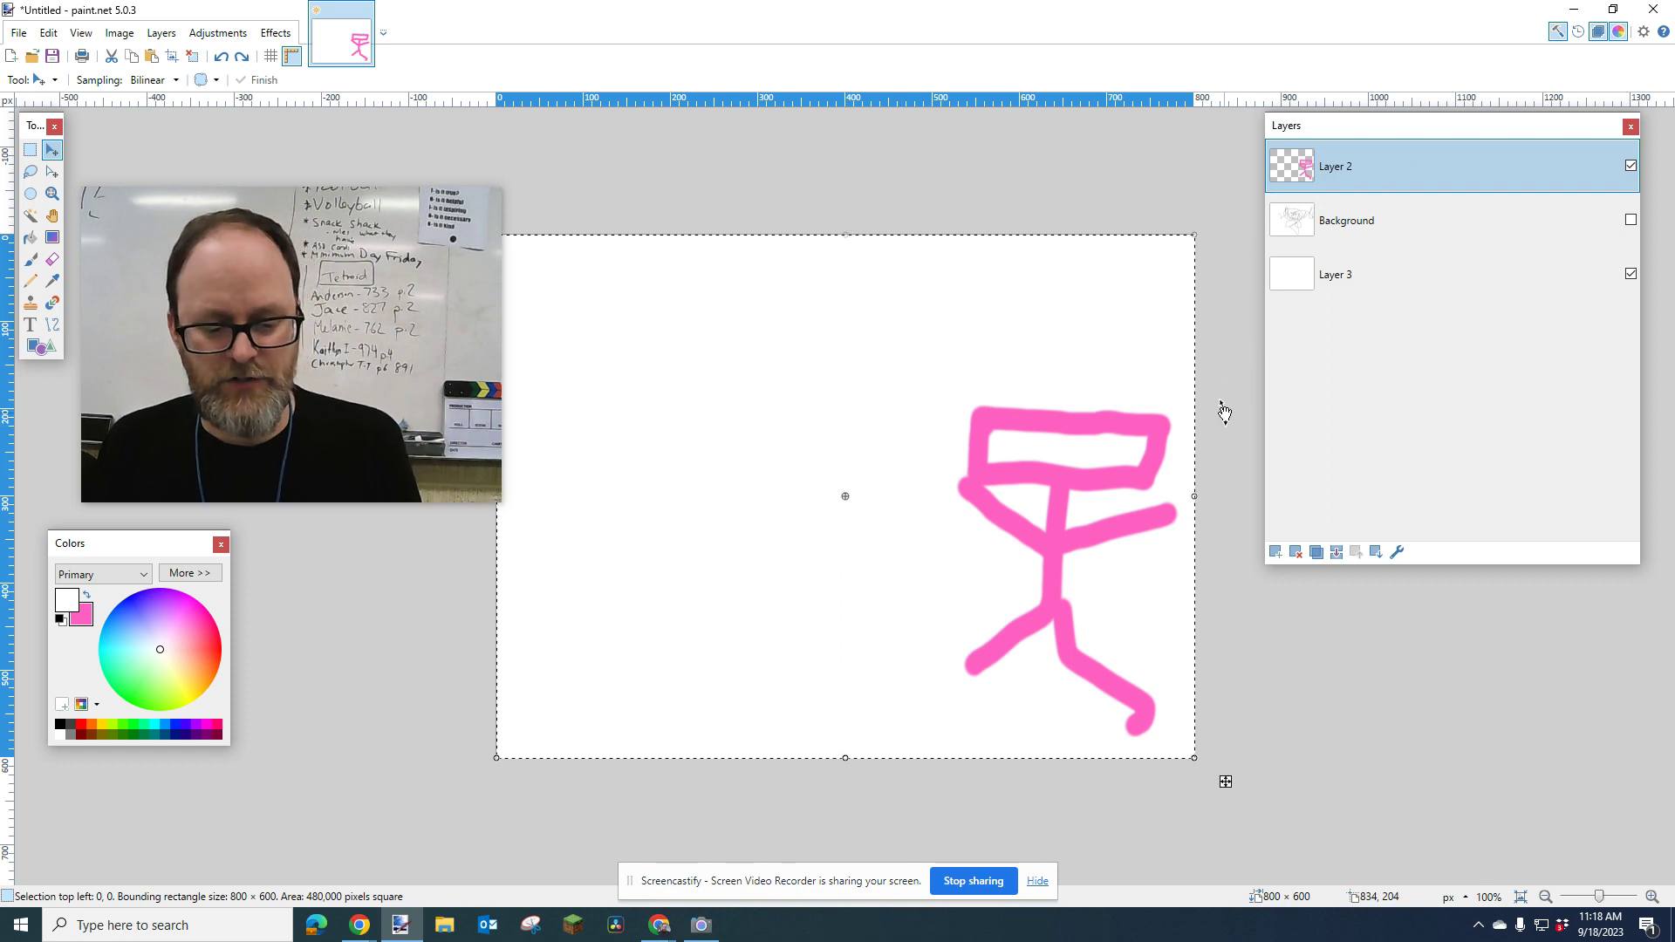
pyautogui.hotkey('ctrl', 'd')
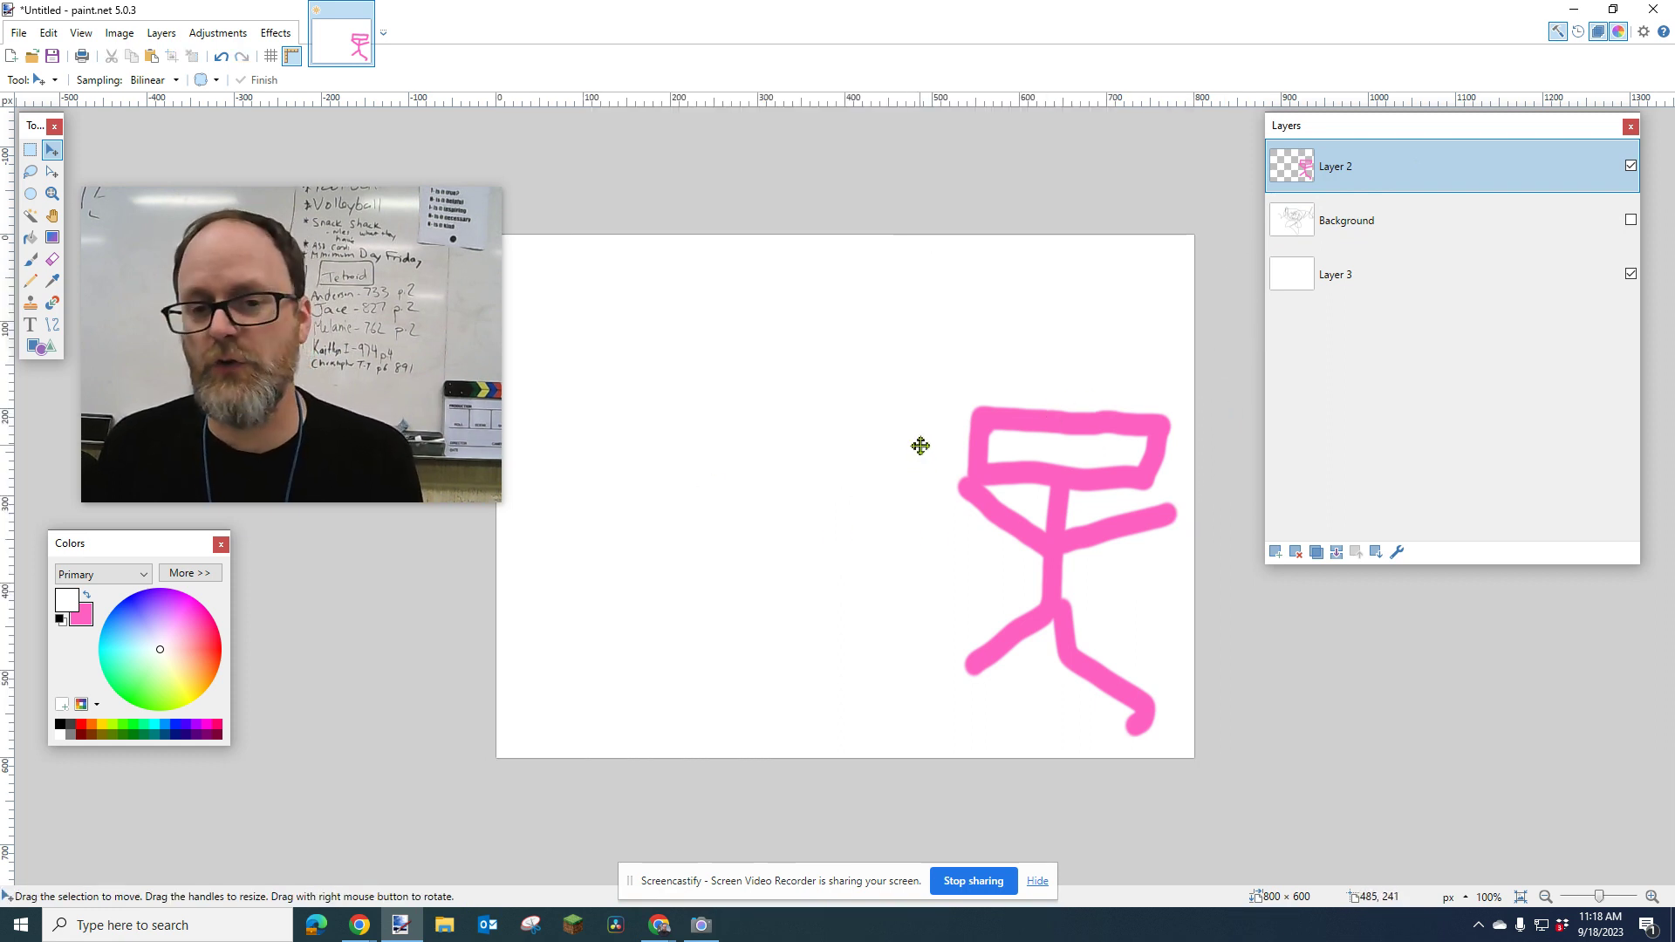
# Step: Show and select the Background sketch layer, then delete it
pyautogui.click(1631, 221)
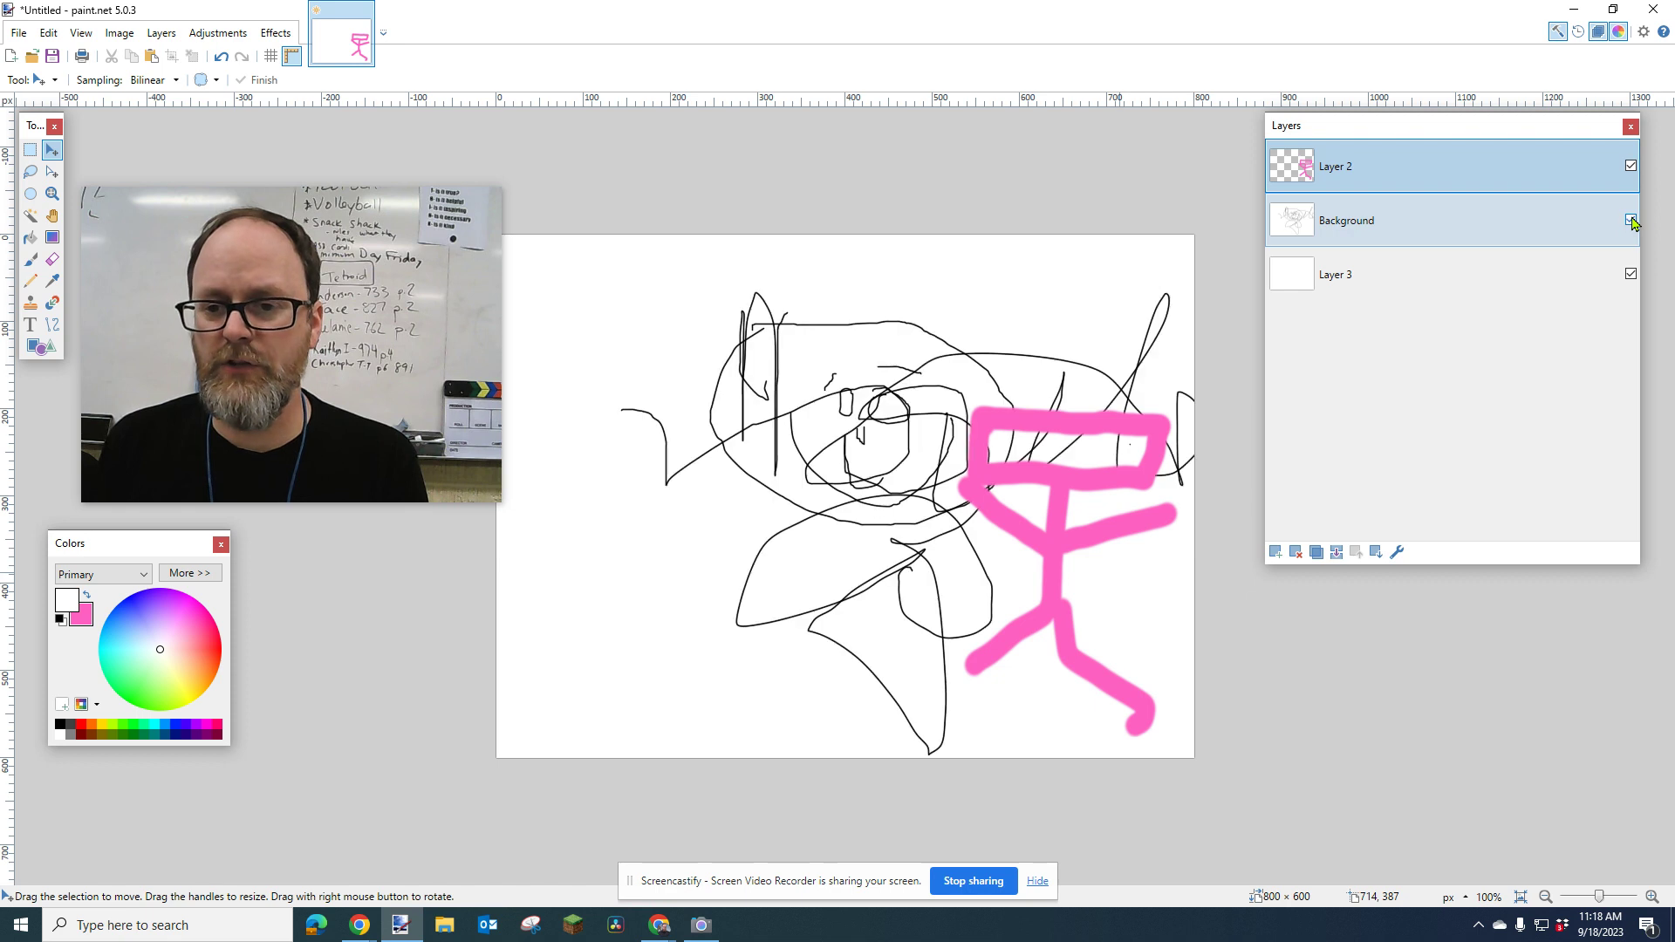
pyautogui.click(1504, 224)
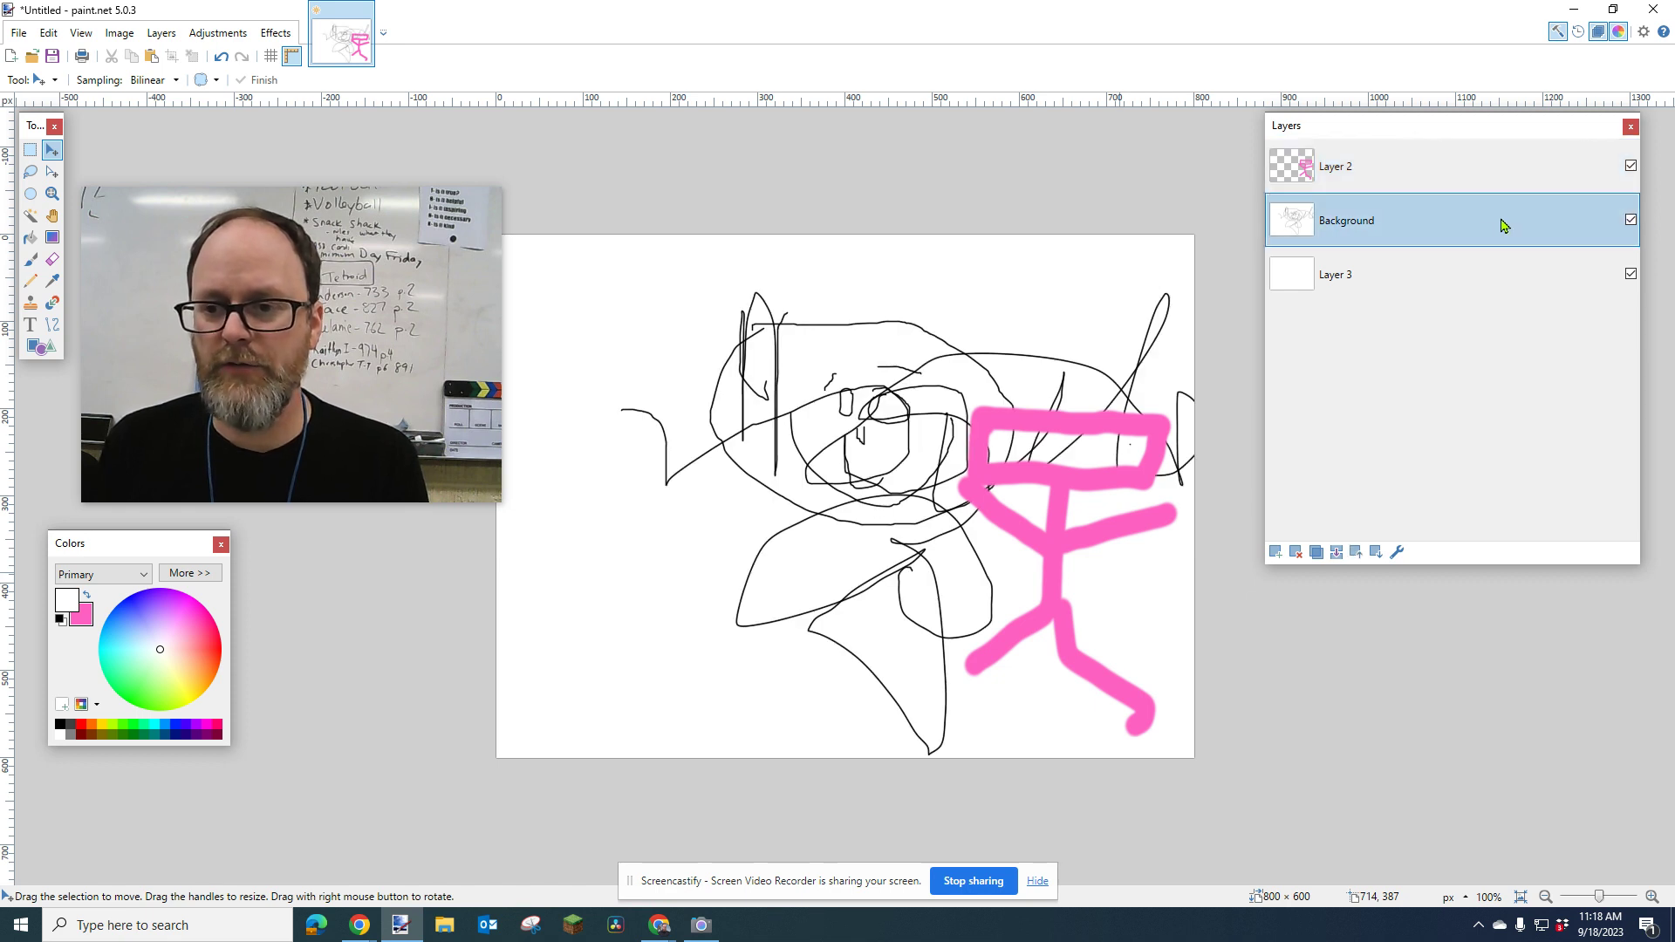
pyautogui.click(1296, 553)
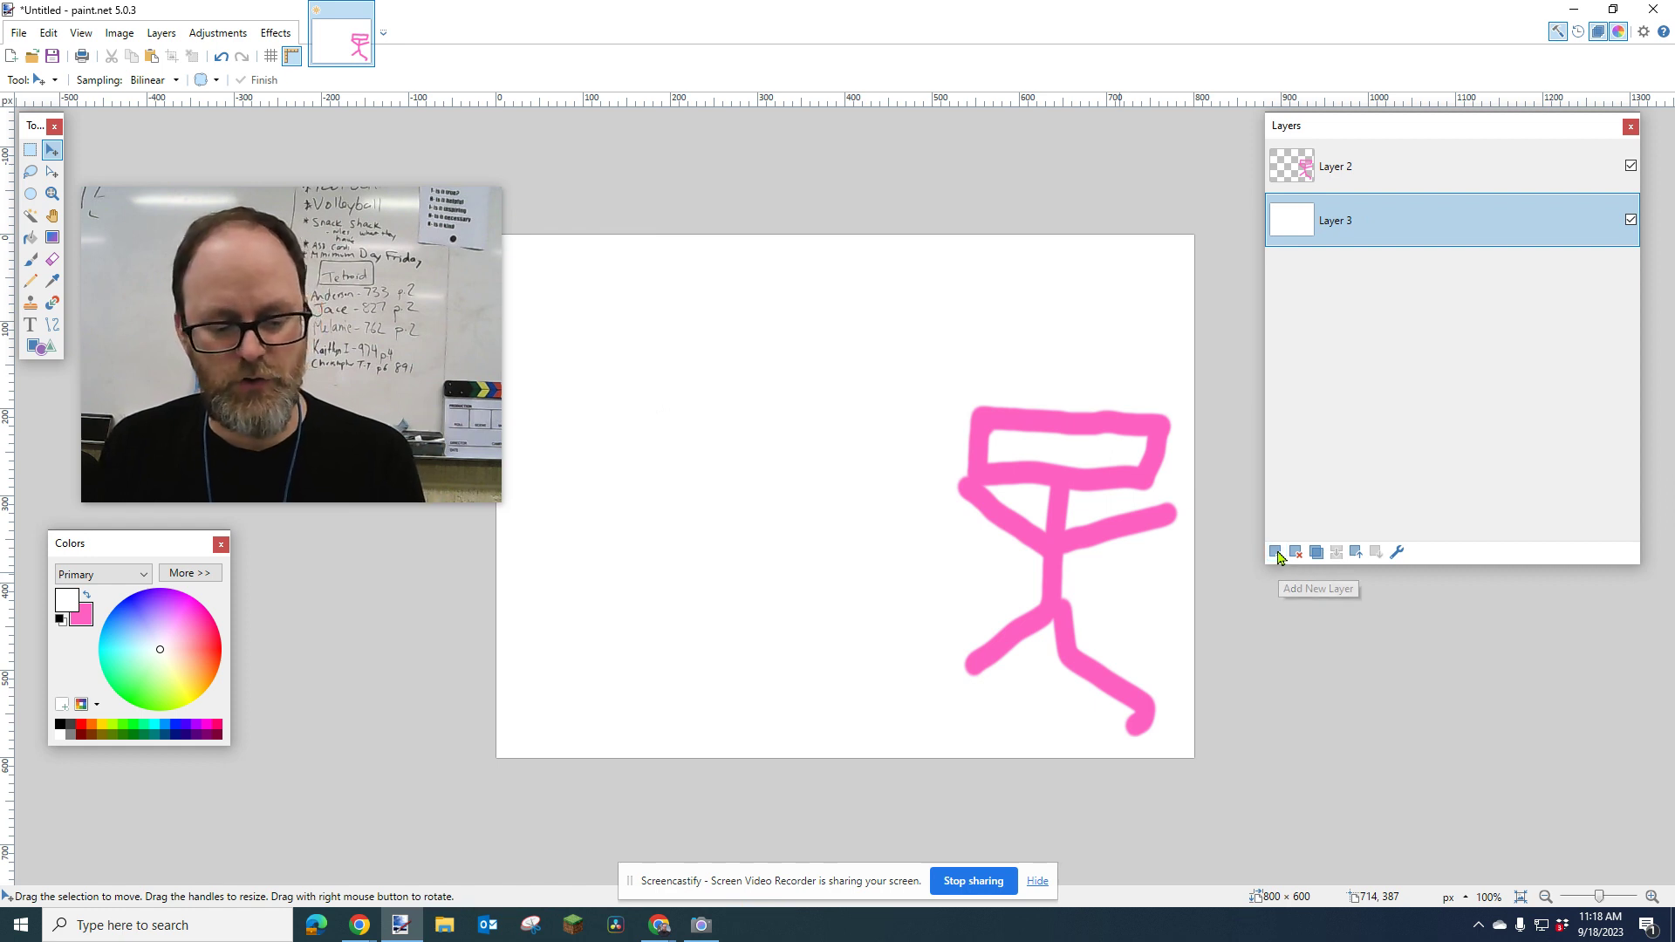
# Step: Add a new empty layer and reorder so it sits between Layer 2 and the white fill
pyautogui.click(1276, 552)
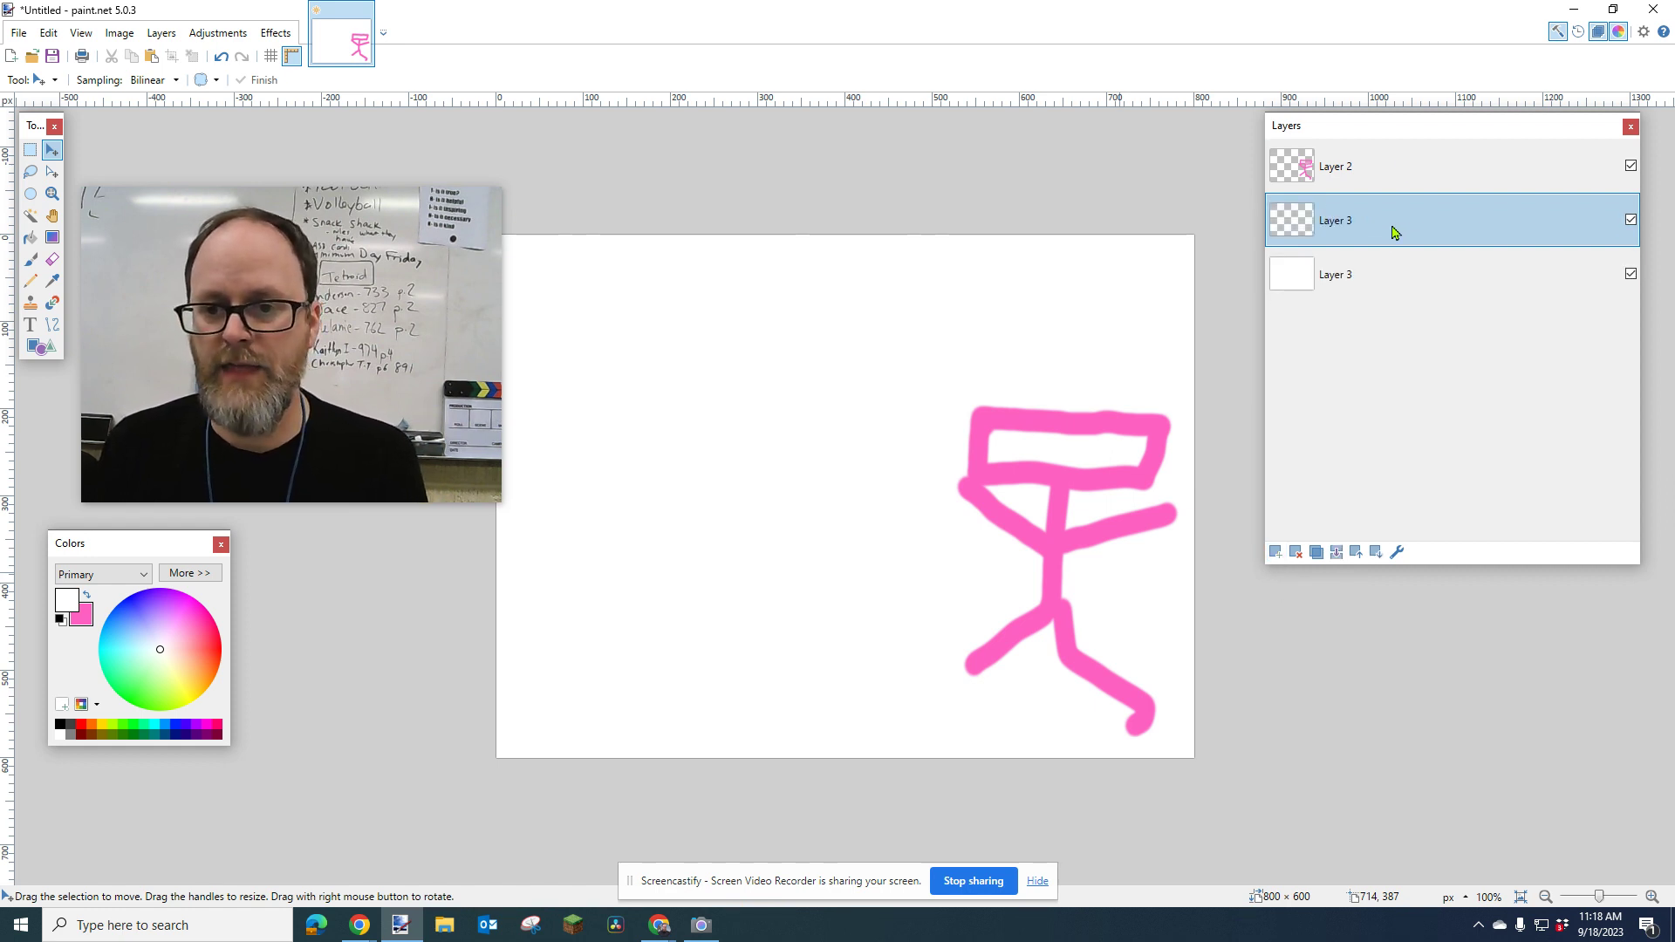
pyautogui.moveTo(1390, 224); pyautogui.dragTo(1390, 175)
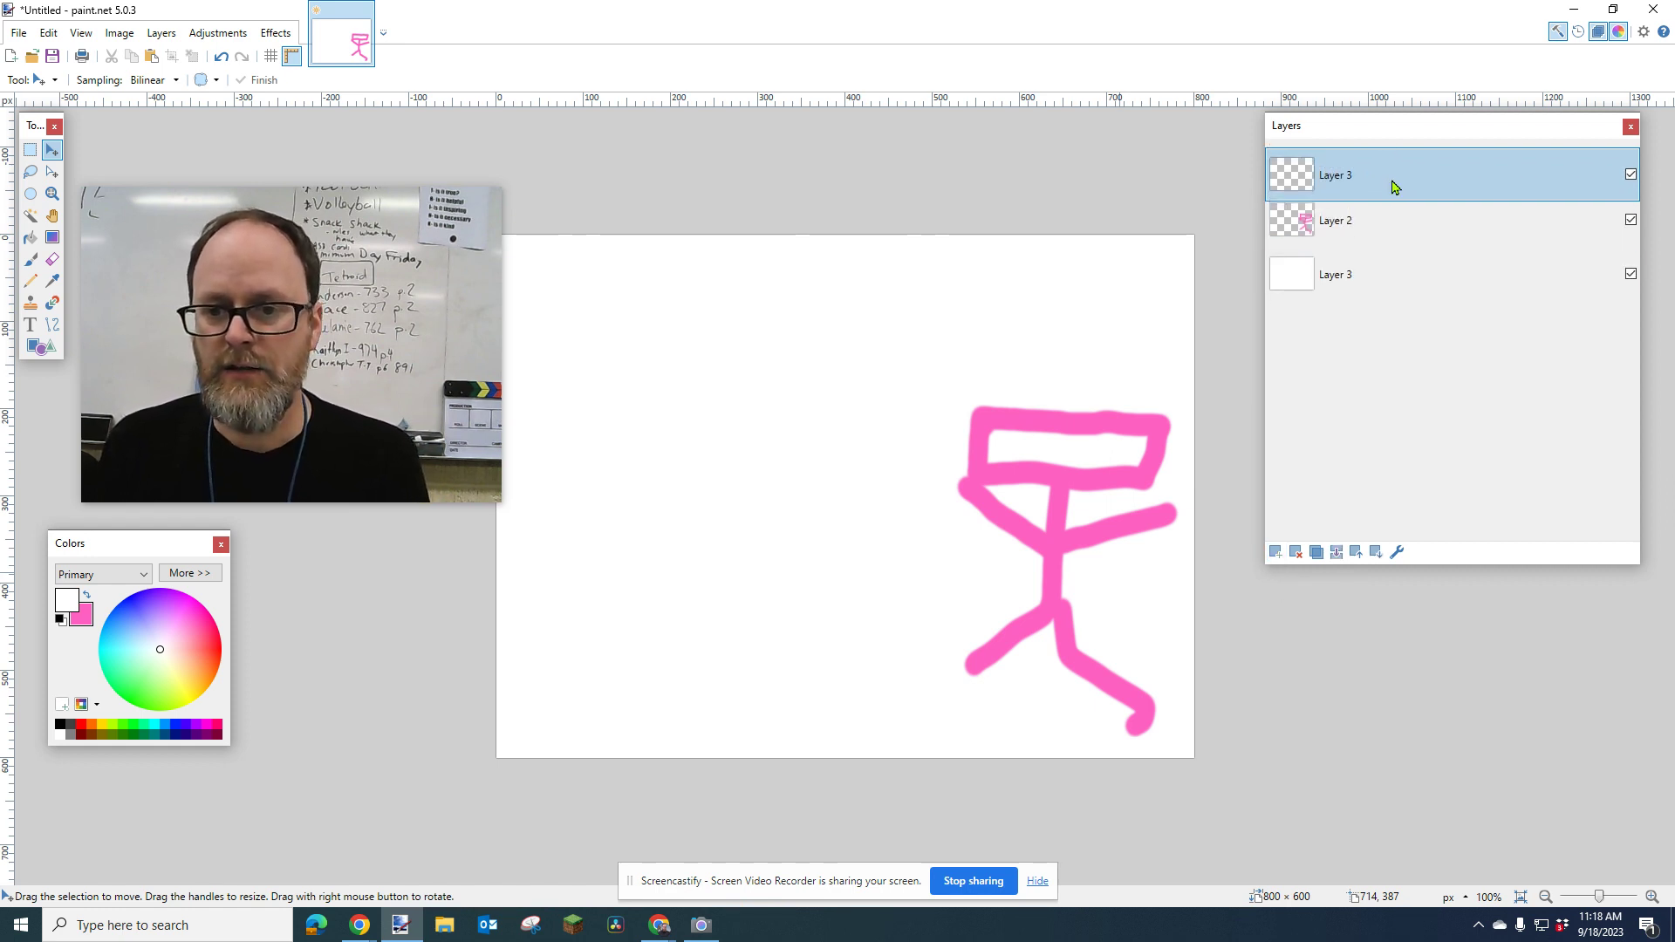
pyautogui.click(1631, 220)
pyautogui.click(1631, 221)
pyautogui.moveTo(1551, 232); pyautogui.dragTo(1532, 170)
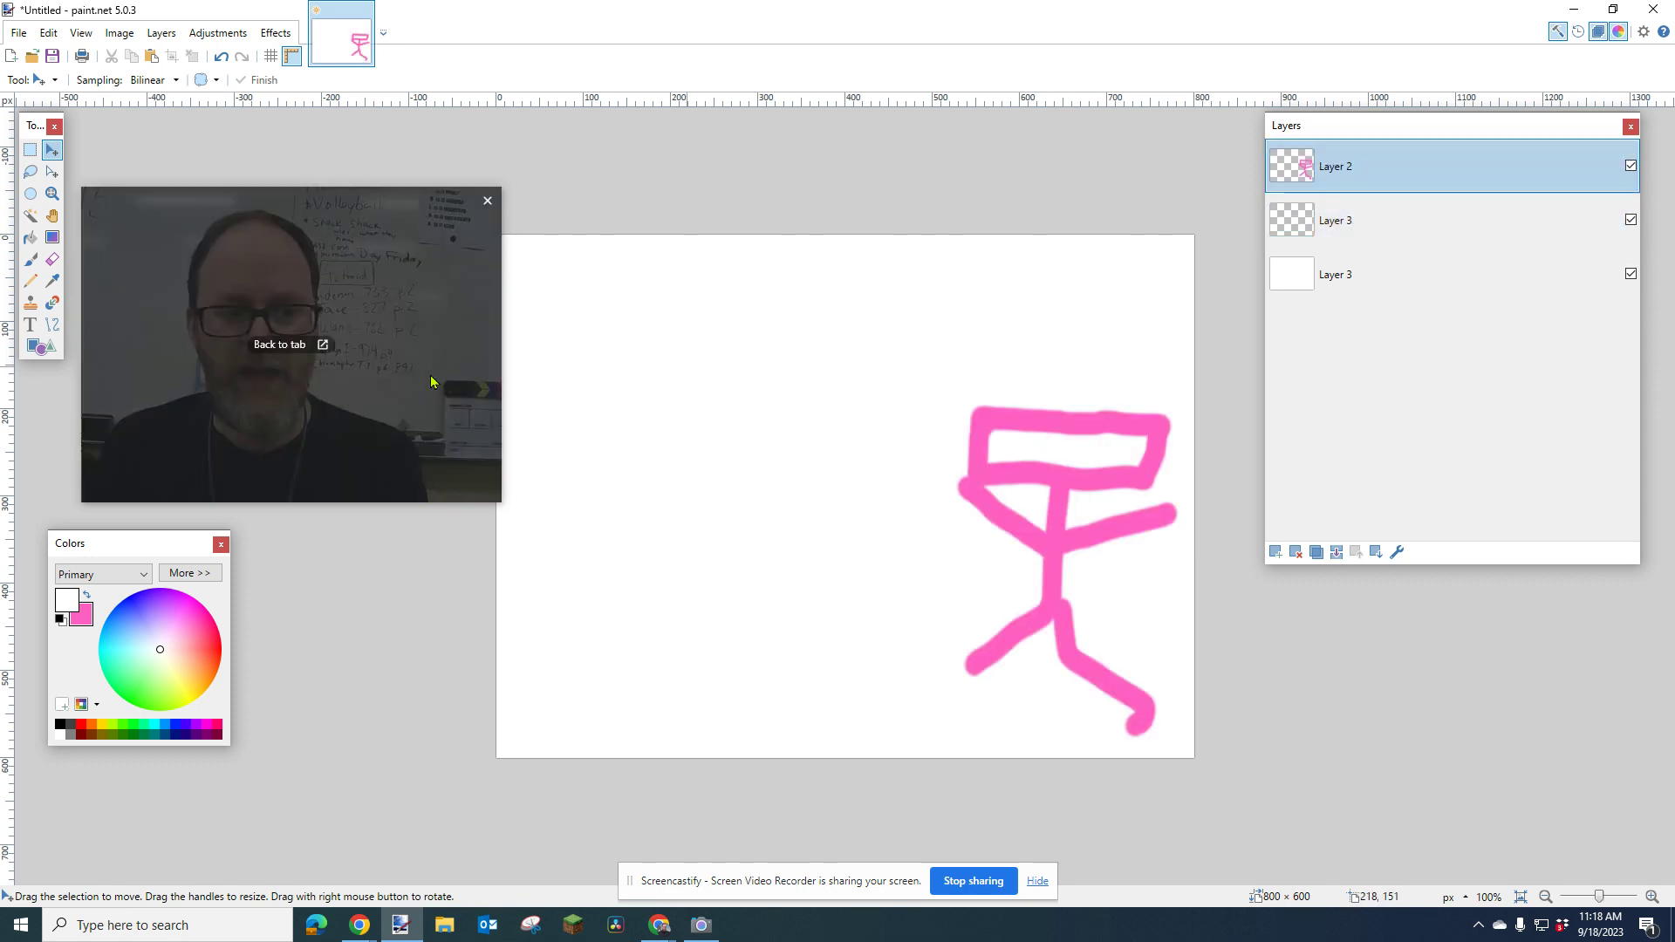
pyautogui.click(1362, 228)
# Step: Paint a thick blue blob with the Paintbrush on the new middle layer, behind the pink figure
pyautogui.click(30, 259)
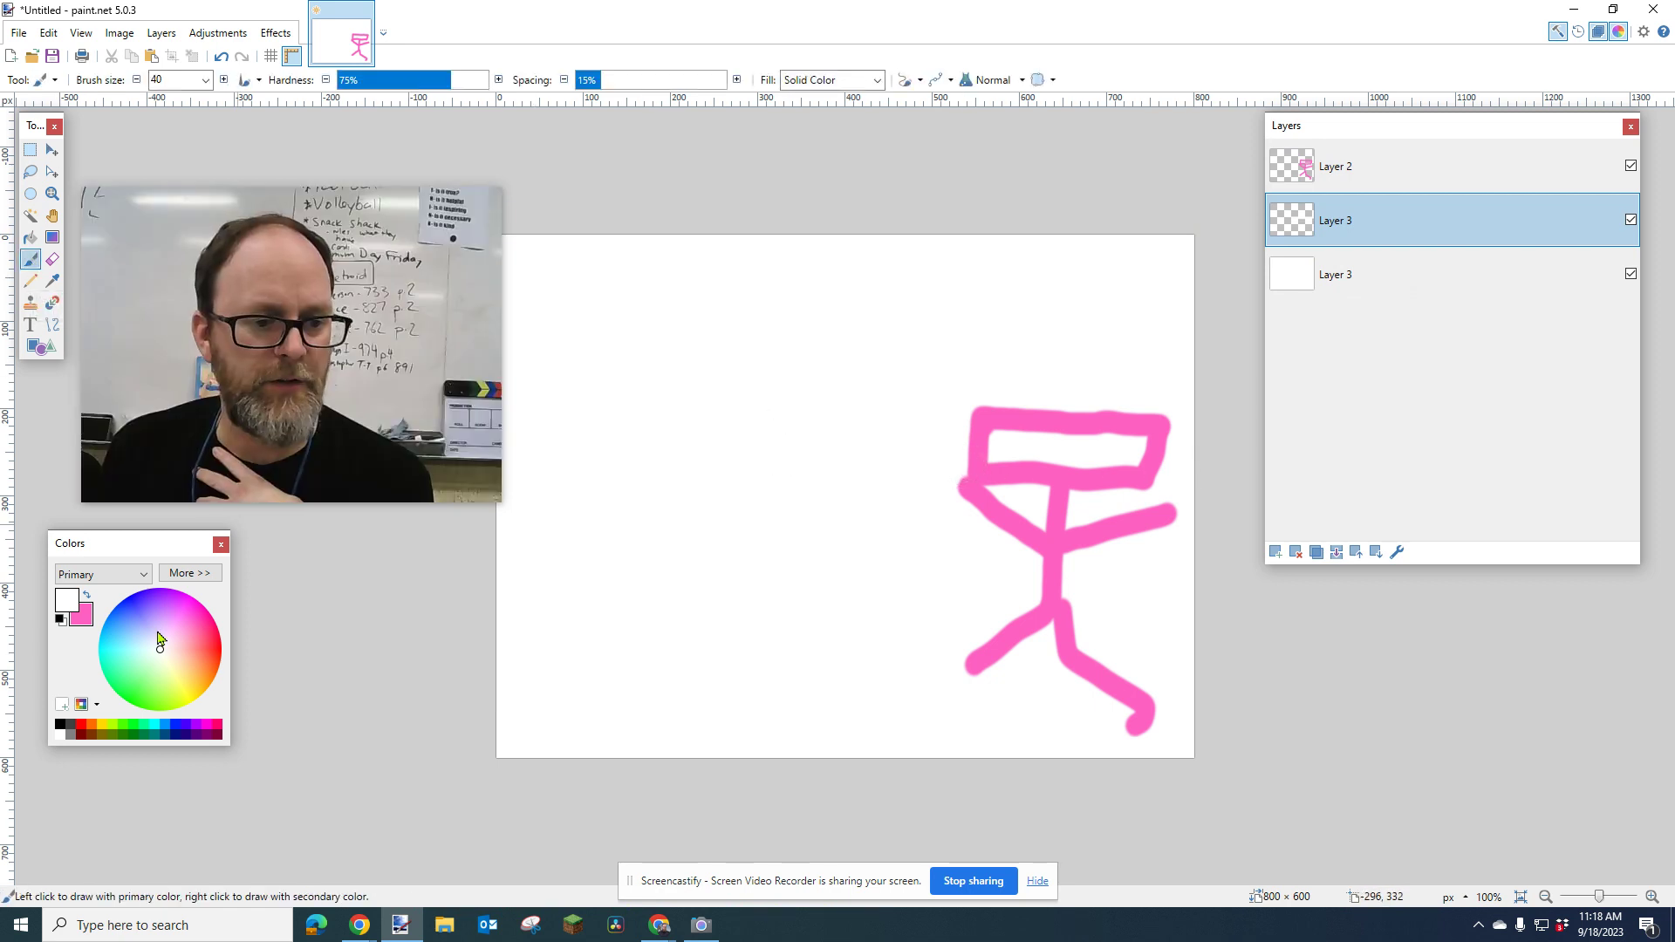
pyautogui.moveTo(148, 640); pyautogui.dragTo(123, 617)
pyautogui.moveTo(911, 463)
pyautogui.mouseDown()
pyautogui.moveTo(1178, 466)
pyautogui.moveTo(873, 452)
pyautogui.moveTo(1238, 419)
pyautogui.moveTo(986, 393)
pyautogui.moveTo(925, 419)
pyautogui.moveTo(1082, 395)
pyautogui.moveTo(1001, 409)
pyautogui.mouseUp()
pyautogui.moveTo(1008, 471)
pyautogui.mouseDown()
pyautogui.moveTo(972, 366)
pyautogui.moveTo(1160, 406)
pyautogui.moveTo(1134, 537)
pyautogui.moveTo(1190, 514)
pyautogui.mouseUp()
pyautogui.moveTo(1421, 224)
pyautogui.mouseDown()
pyautogui.moveTo(1421, 172)
pyautogui.moveTo(1334, 208)
pyautogui.moveTo(1372, 236)
pyautogui.mouseUp()
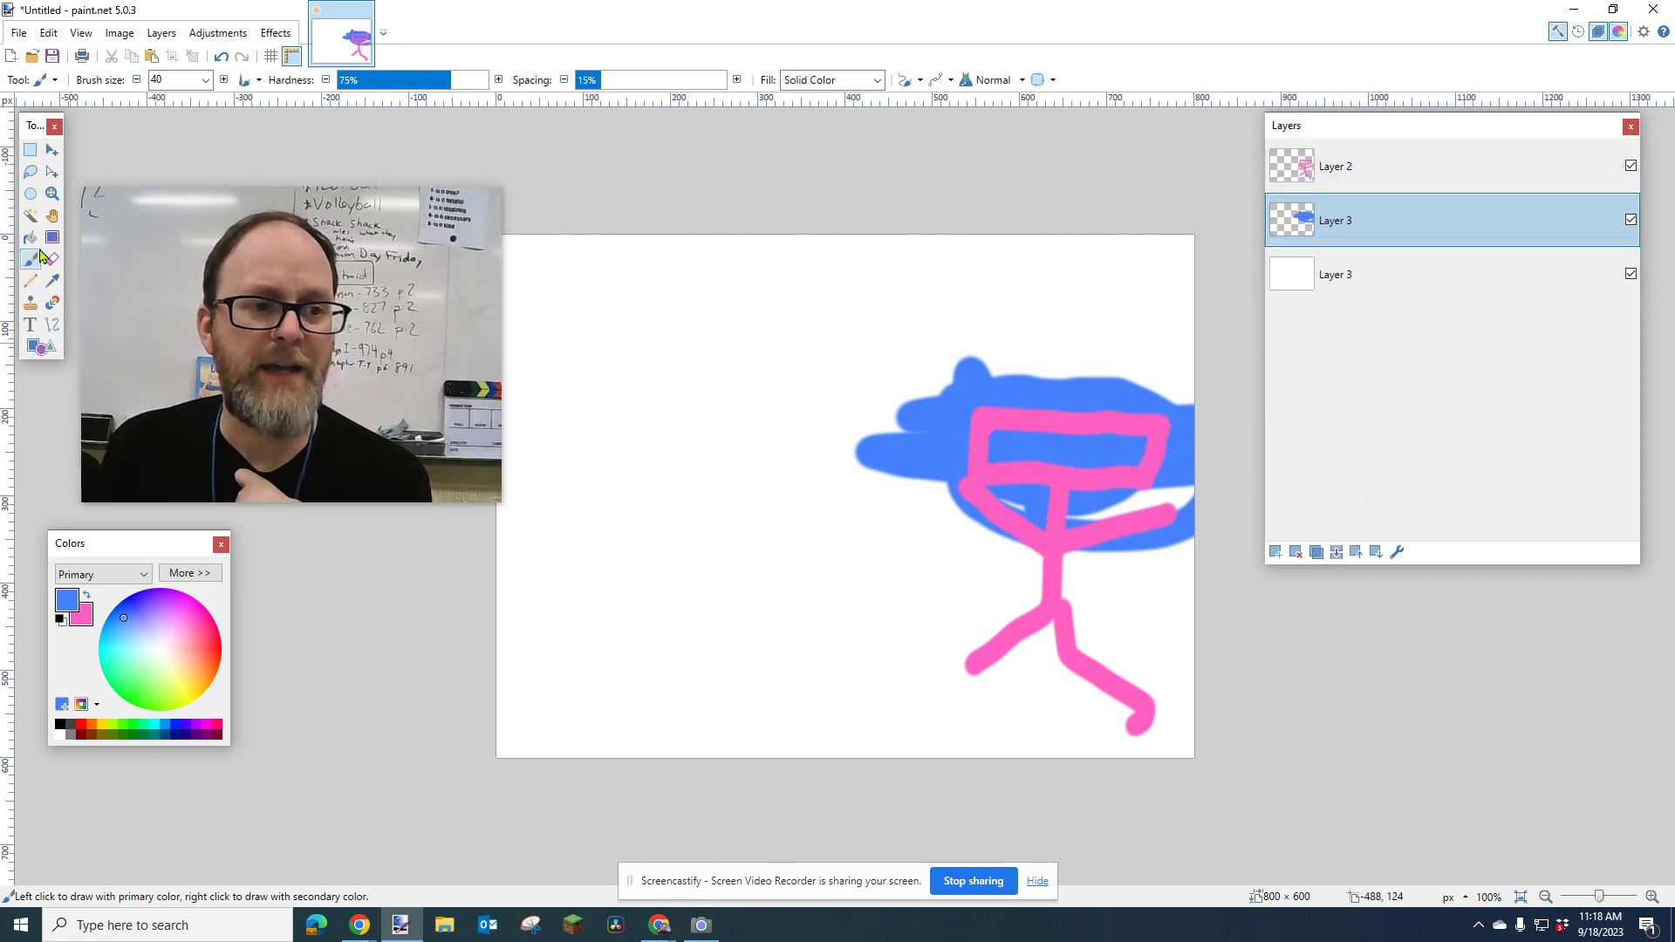
pyautogui.click(1398, 173)
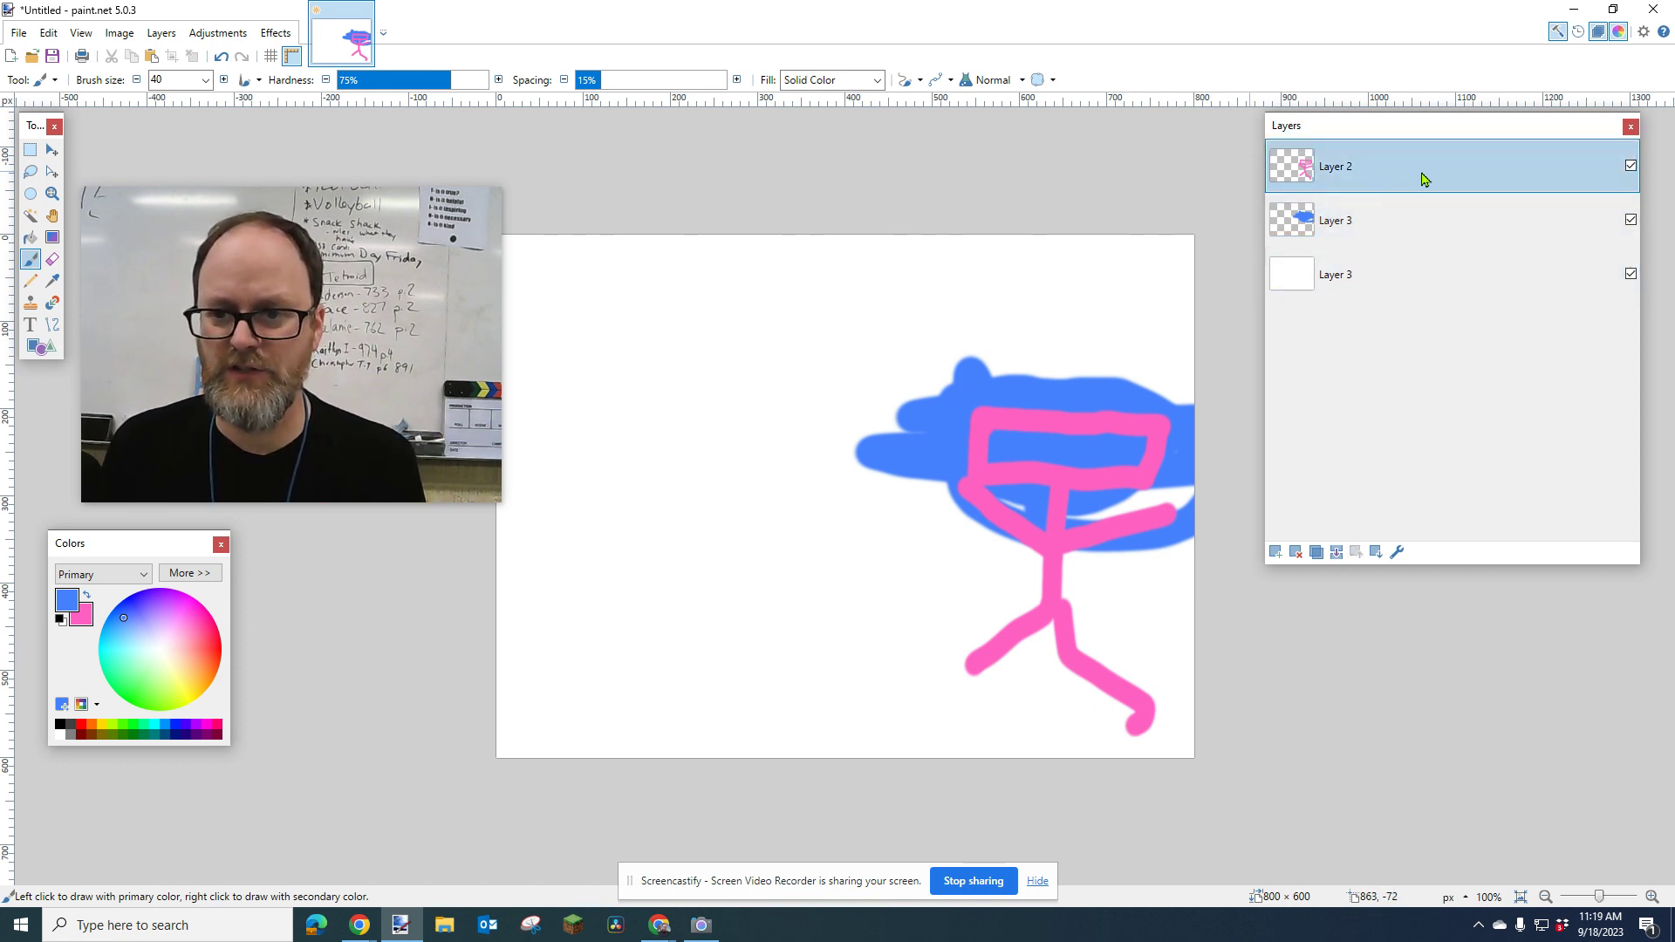
# Step: On the blue blob layer, paint a blue stroke above the blob
pyautogui.click(1352, 214)
pyautogui.click(1318, 272)
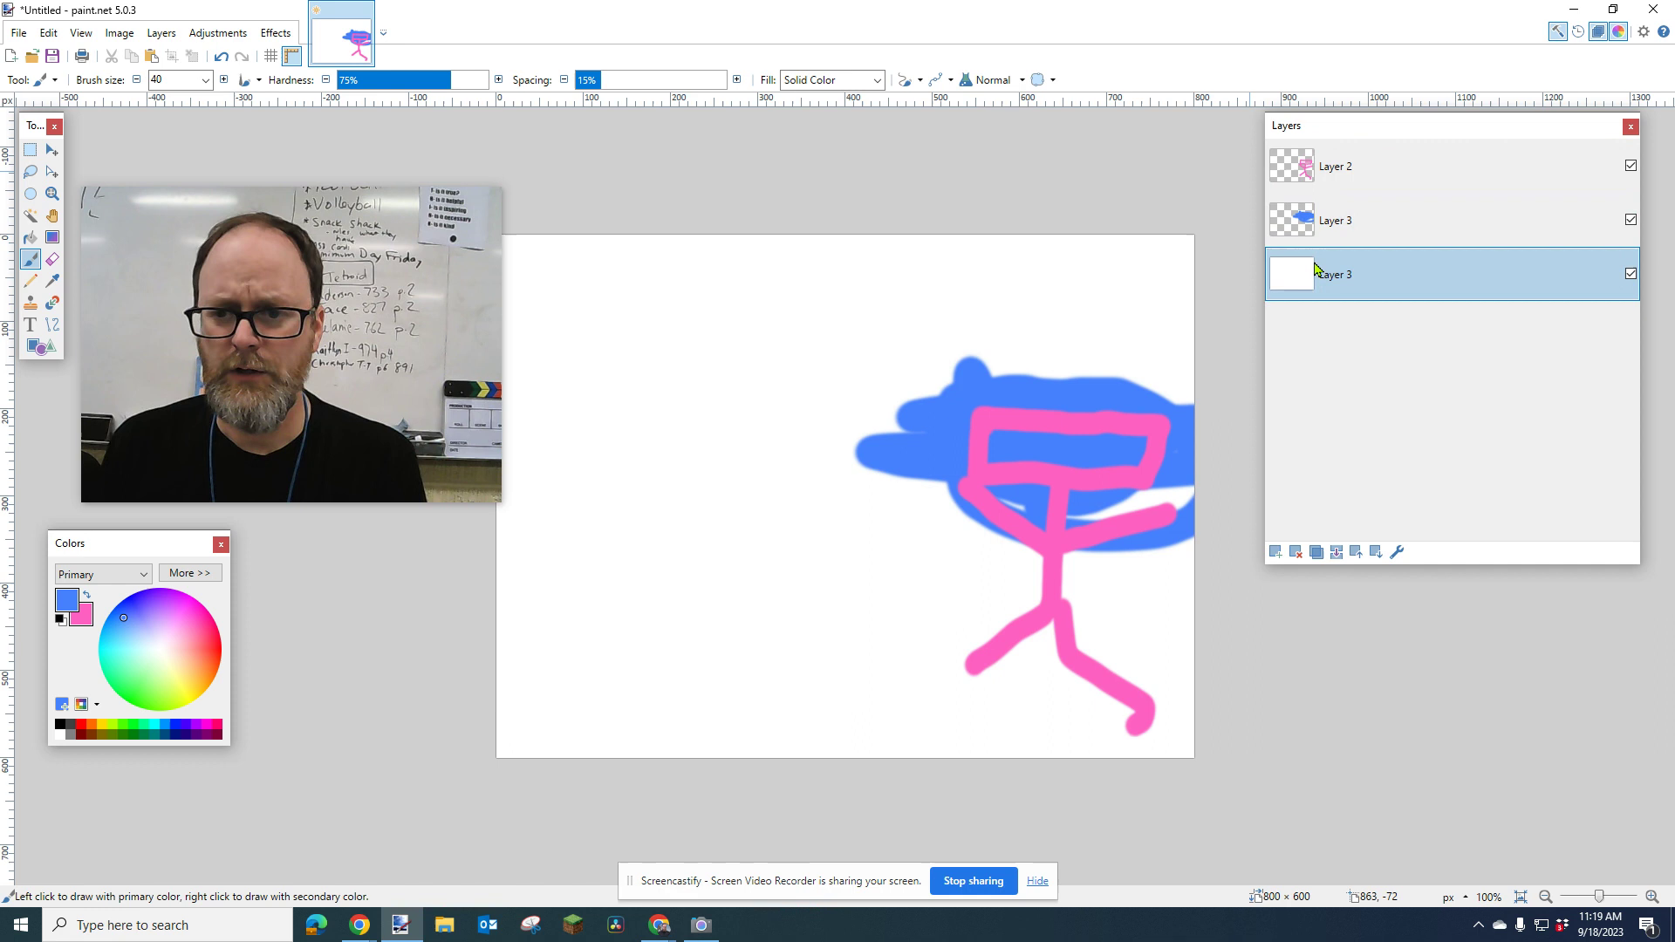
pyautogui.click(1376, 229)
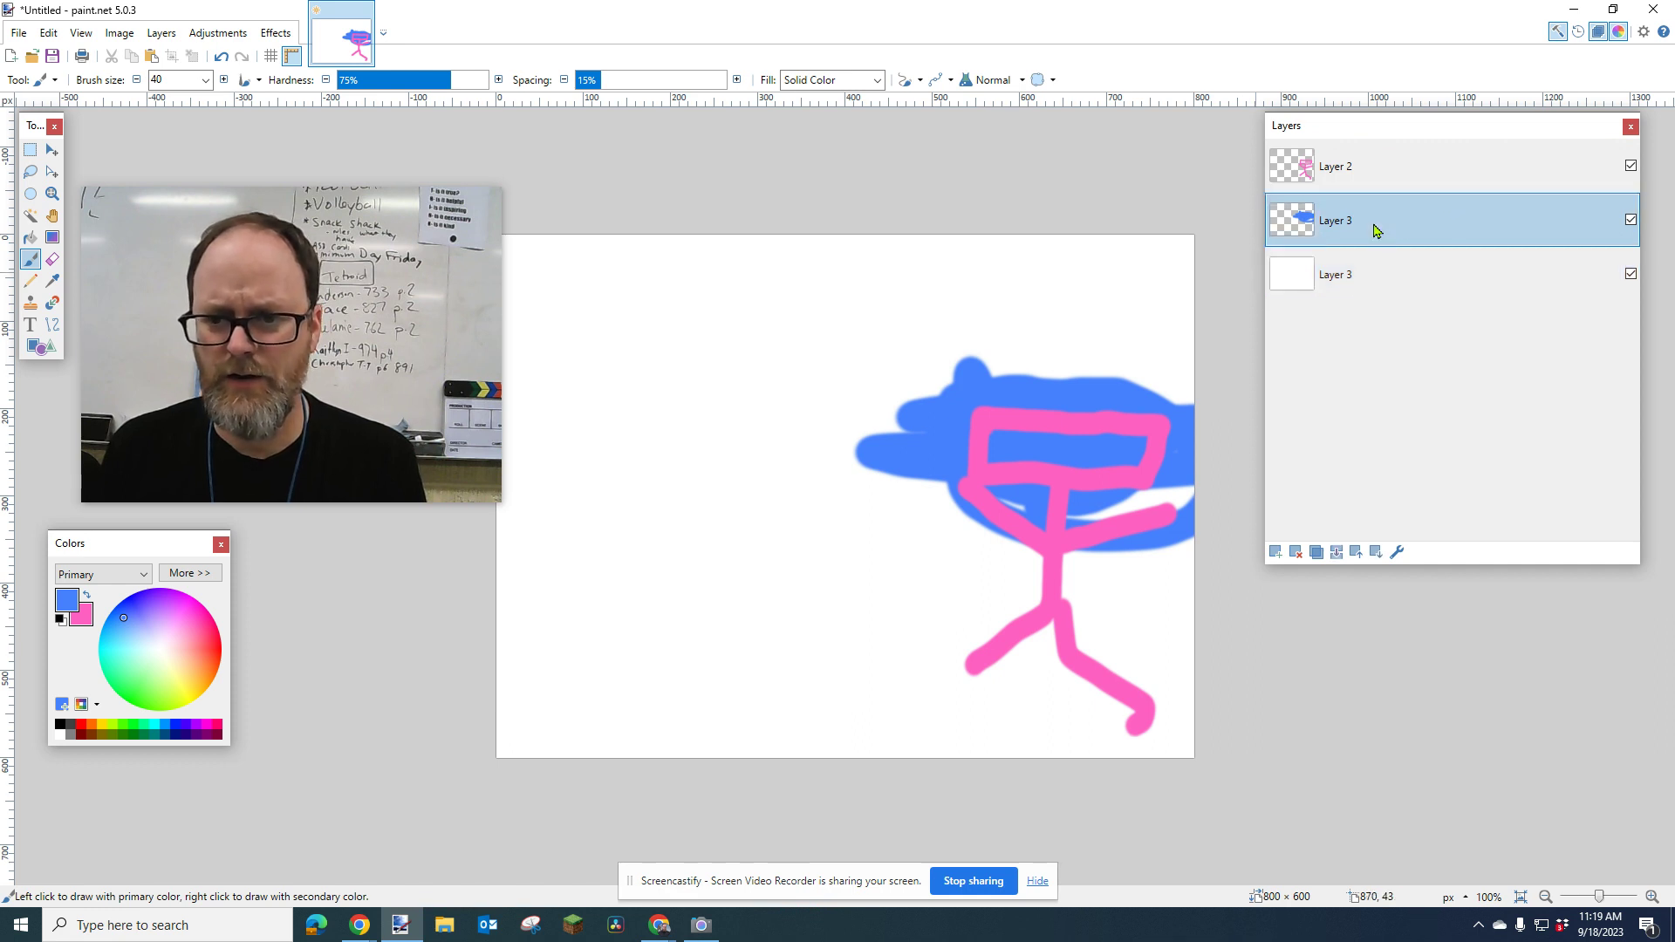
pyautogui.moveTo(1058, 374); pyautogui.dragTo(1058, 305)
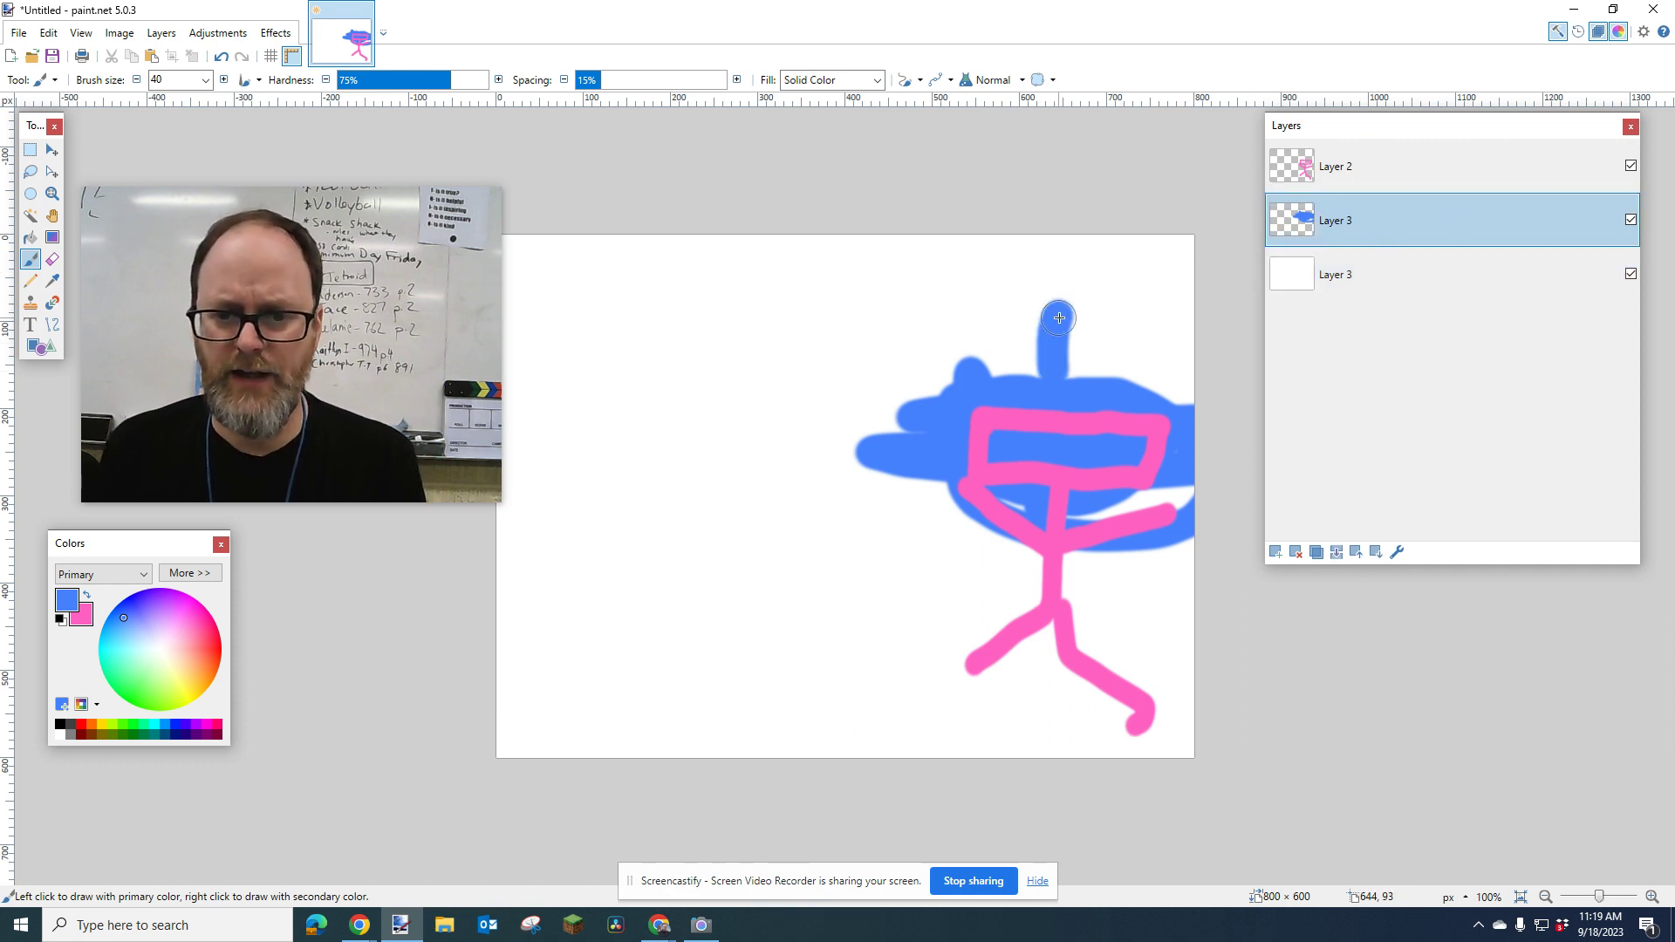
# Step: Paint blue over the pink figure's top bar on its layer, reorder the blob layer, then hide it
pyautogui.click(1337, 186)
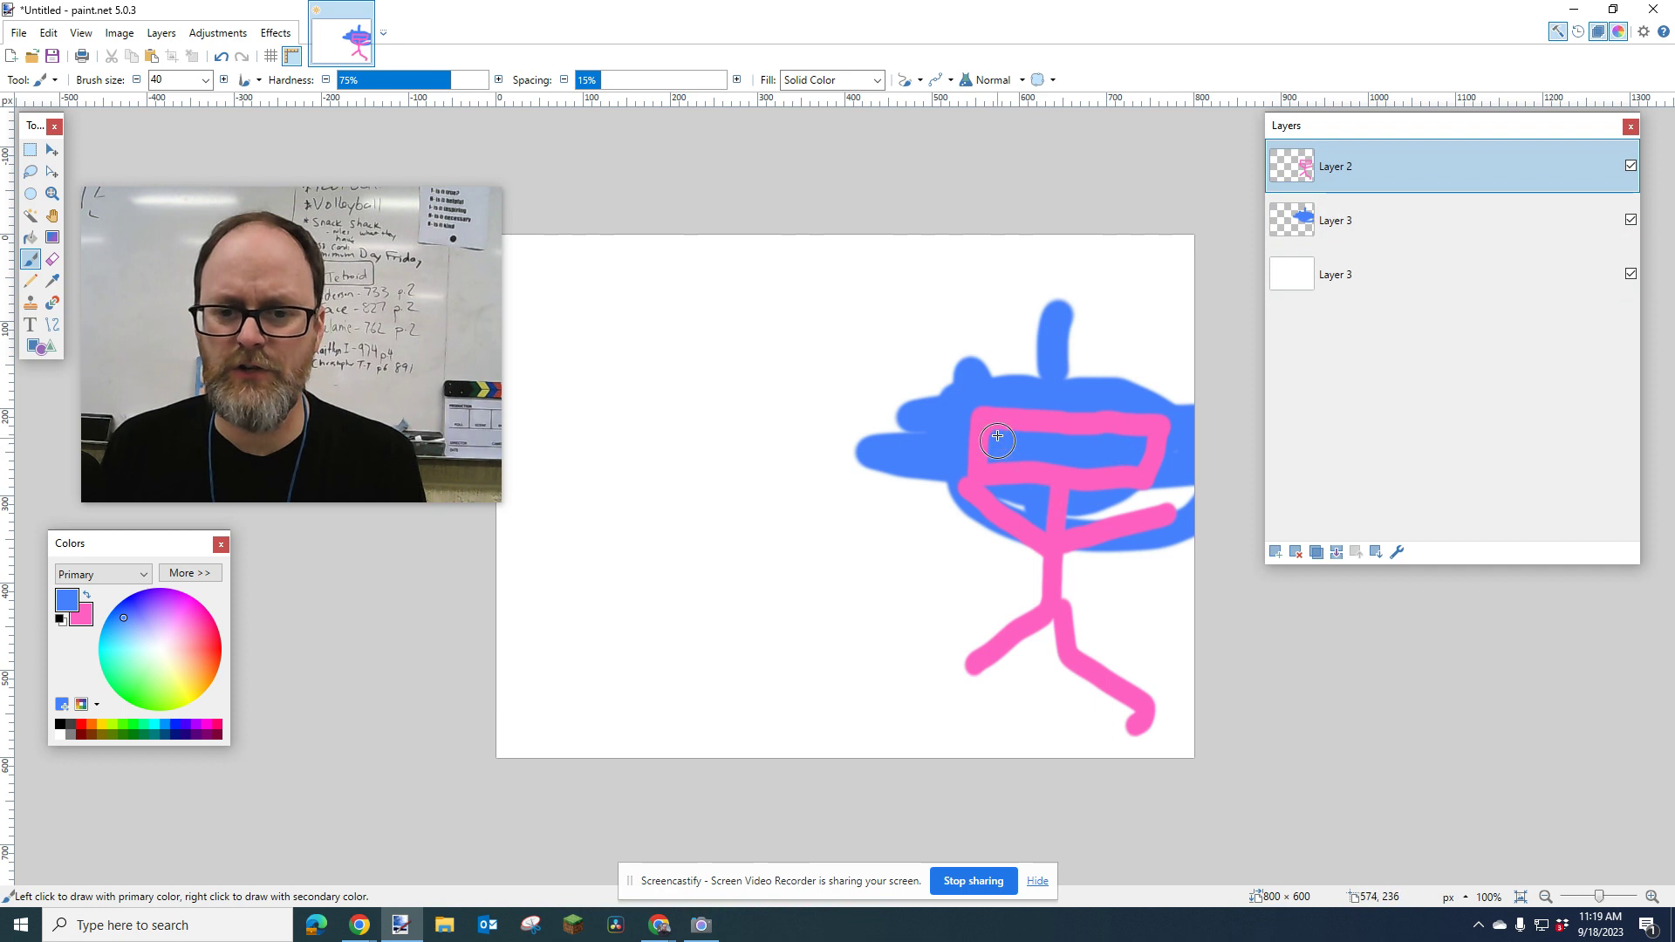
pyautogui.moveTo(986, 423)
pyautogui.mouseDown()
pyautogui.moveTo(1170, 414)
pyautogui.moveTo(1164, 458)
pyautogui.moveTo(1136, 482)
pyautogui.moveTo(1001, 476)
pyautogui.moveTo(988, 436)
pyautogui.mouseUp()
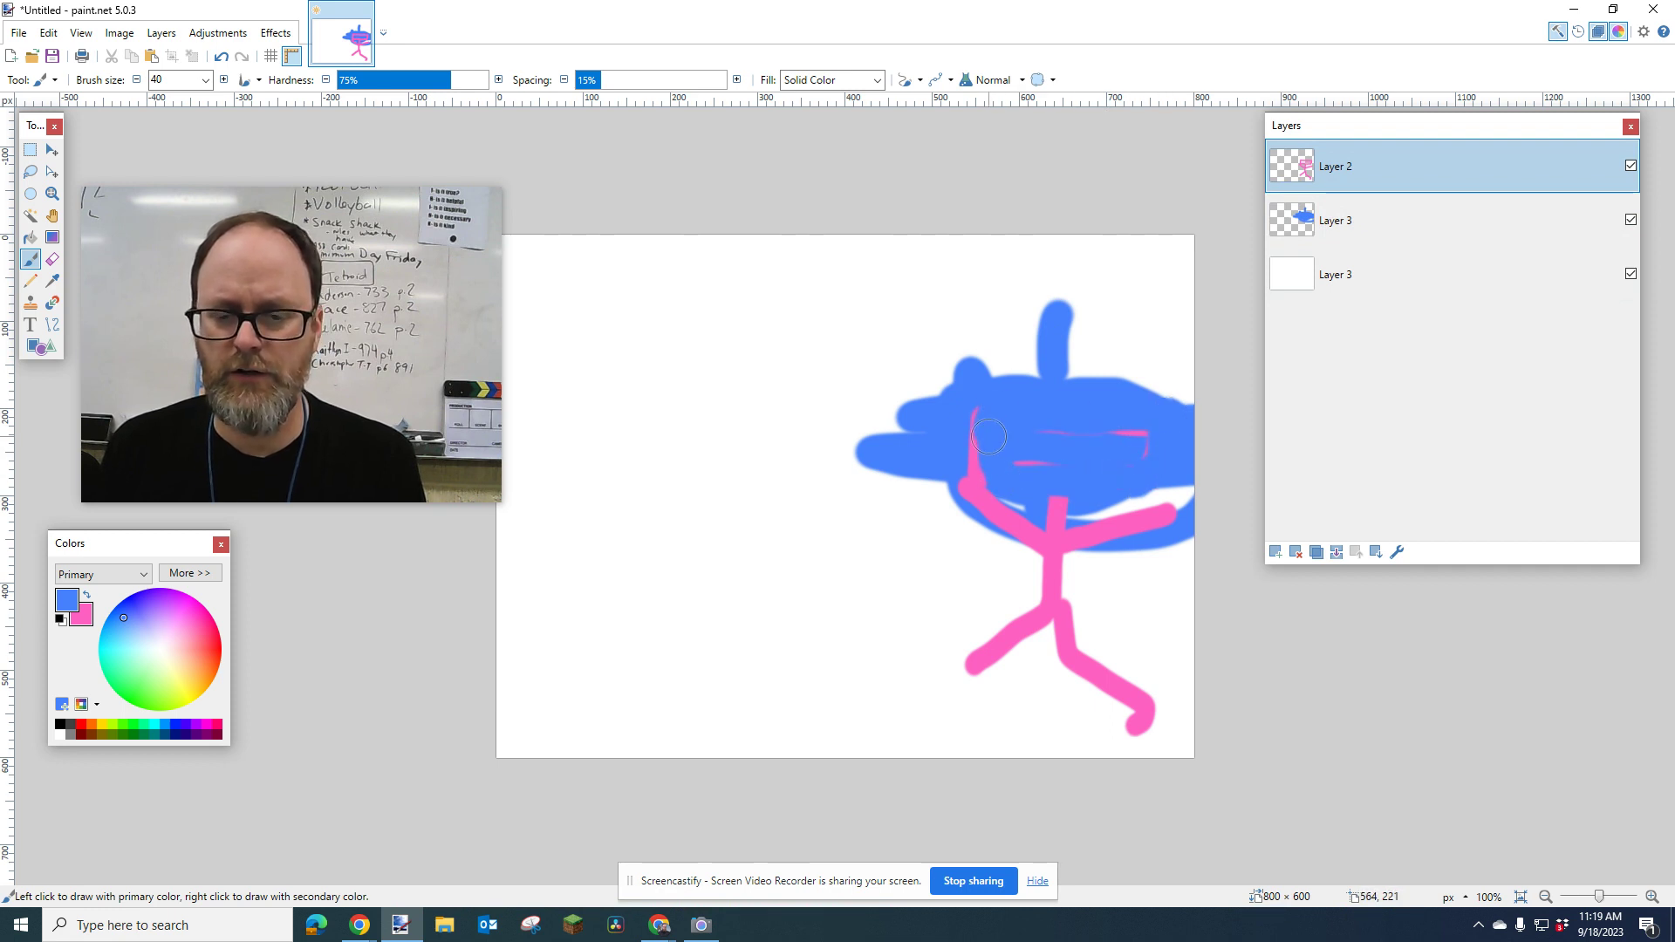
pyautogui.moveTo(1350, 232); pyautogui.dragTo(1508, 242)
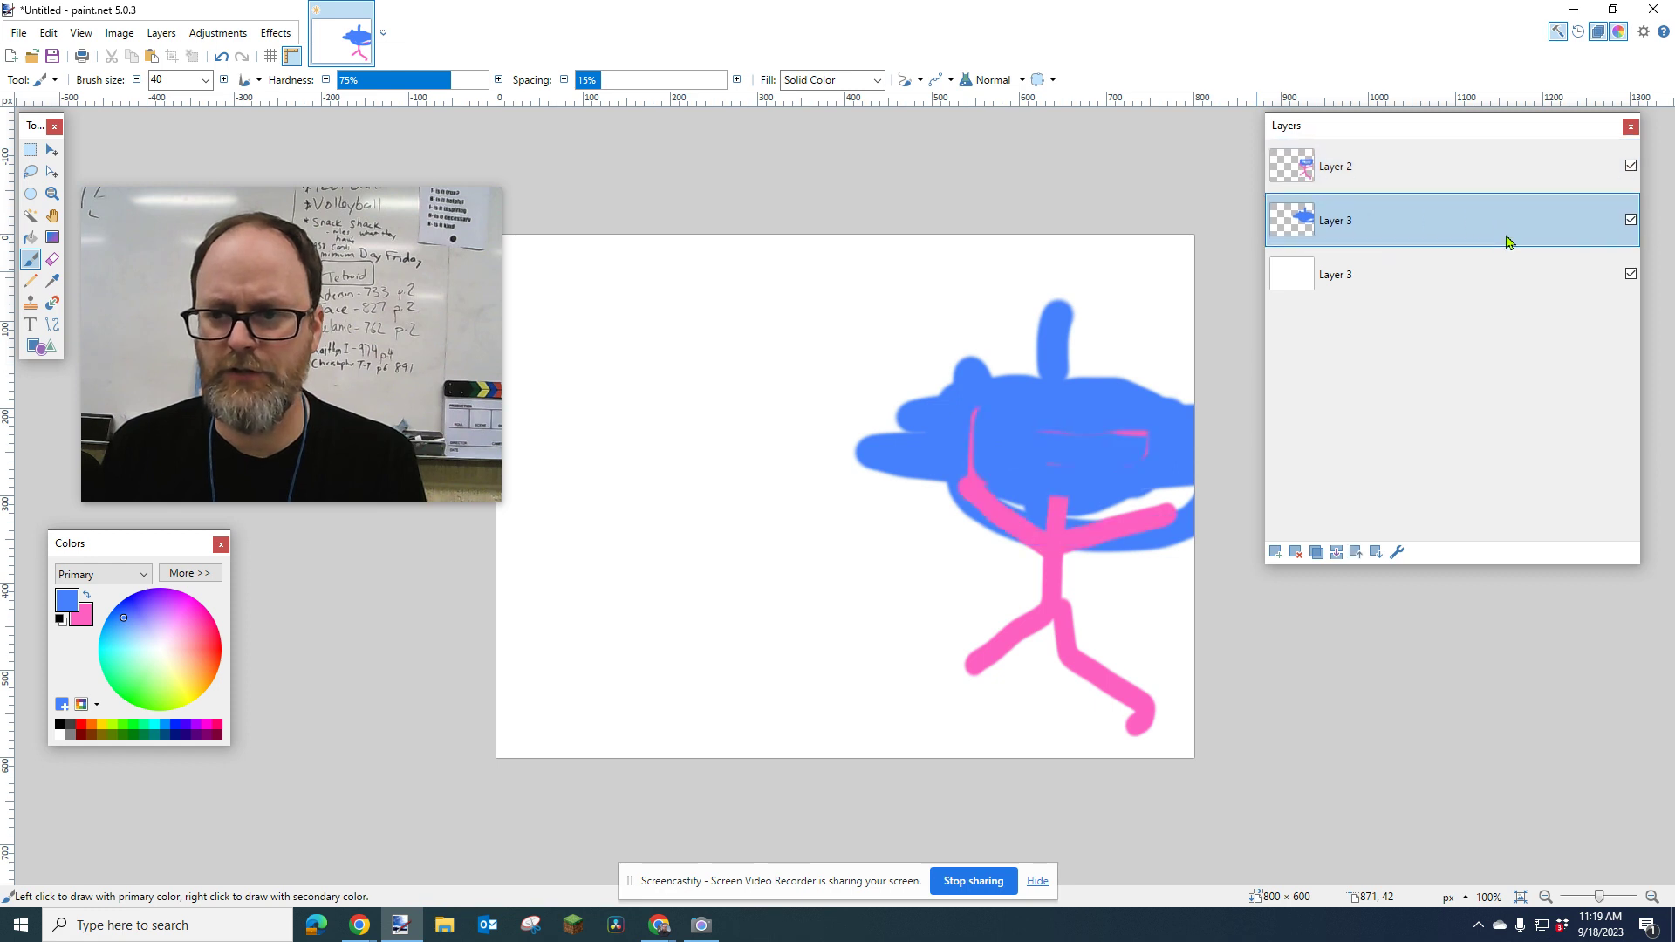
pyautogui.click(1630, 219)
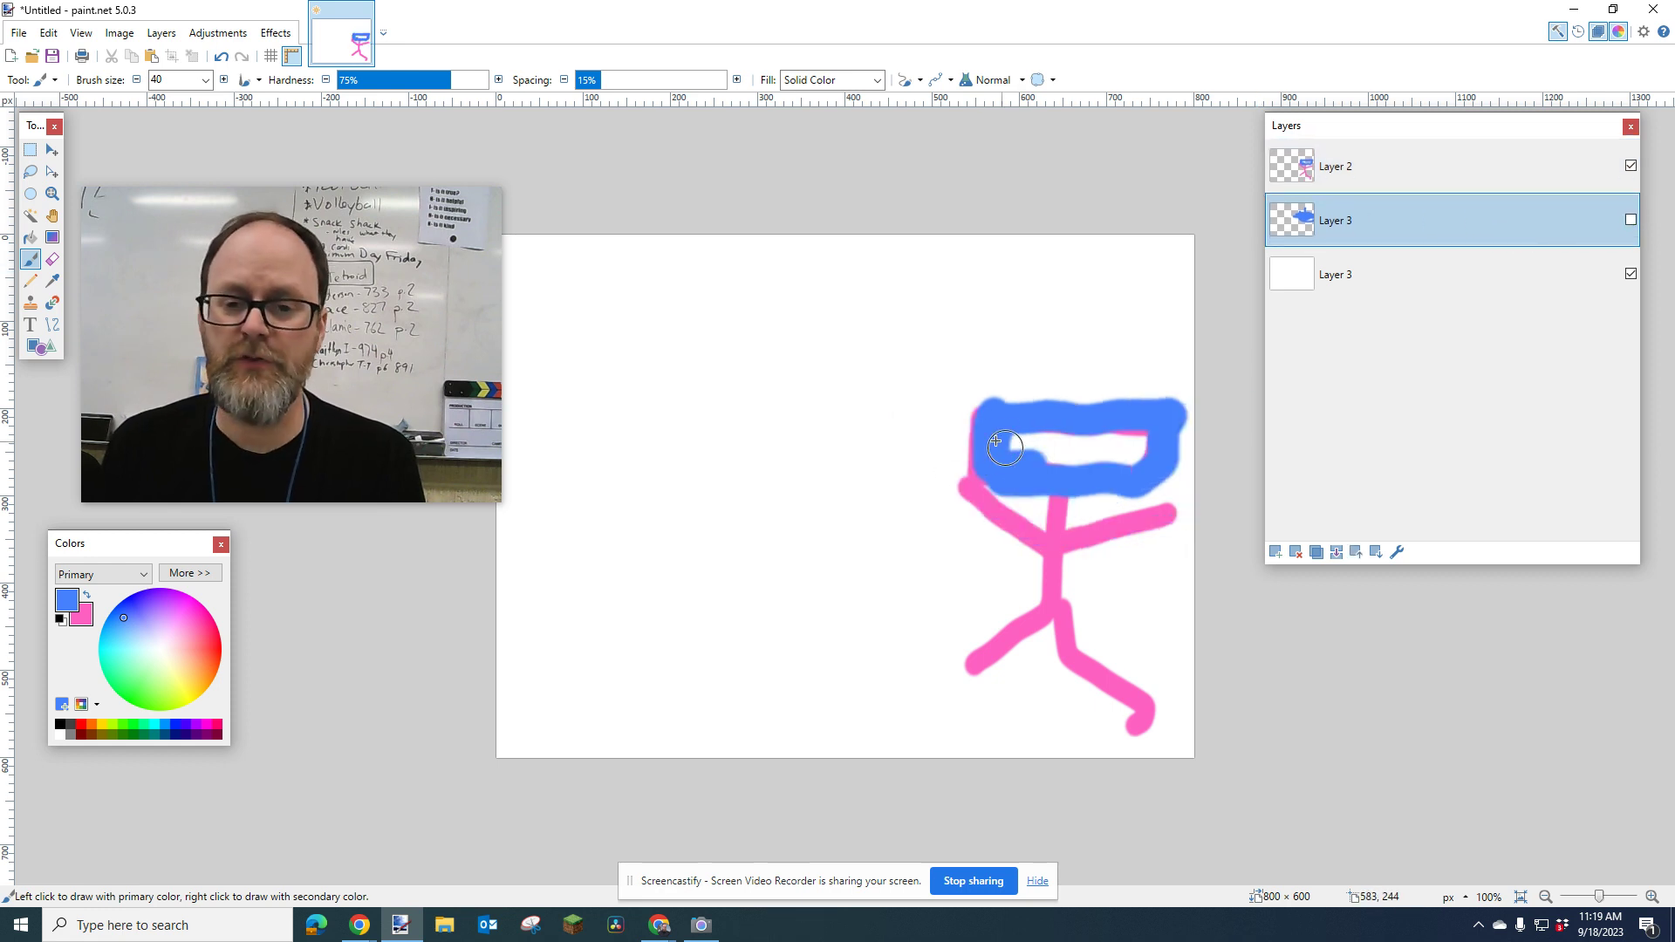